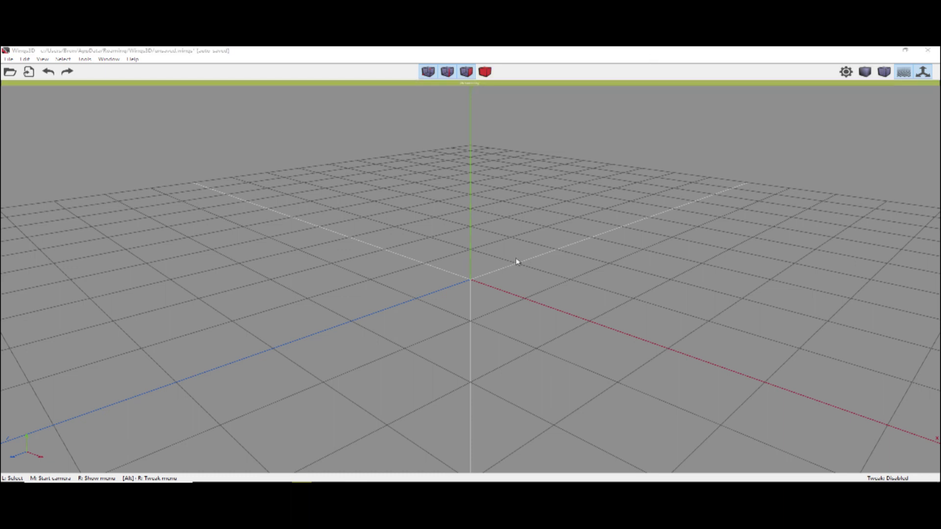
- Orbit around the grid, try front and top views, and undo the earlier box
middle_click(495, 267)
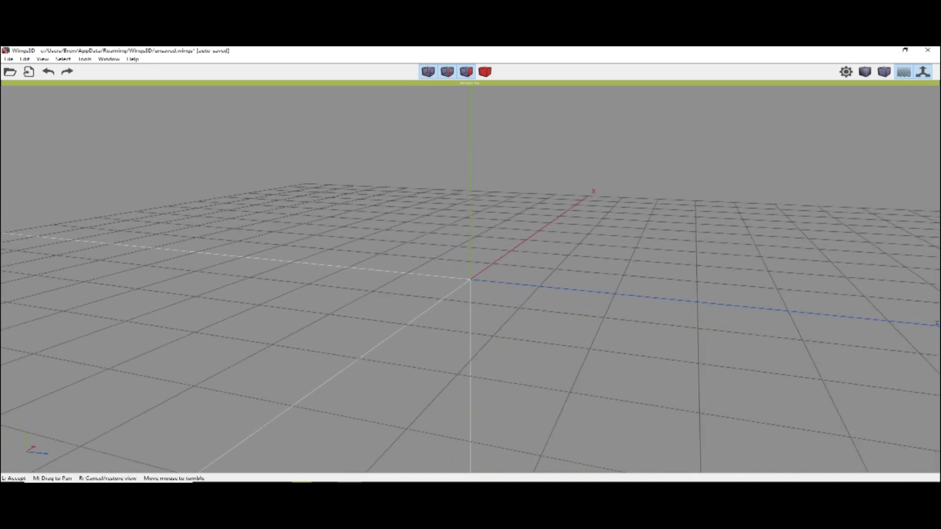
left_click(492, 269)
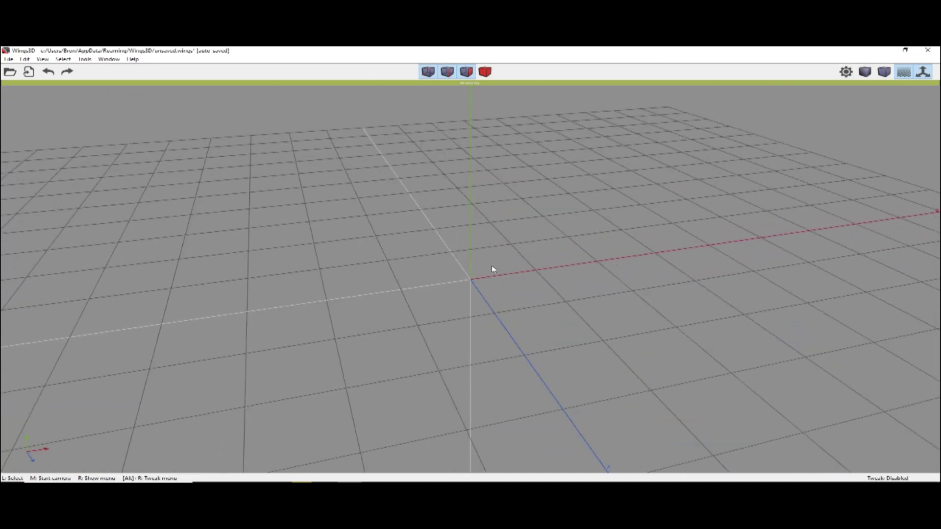
middle_click(484, 272)
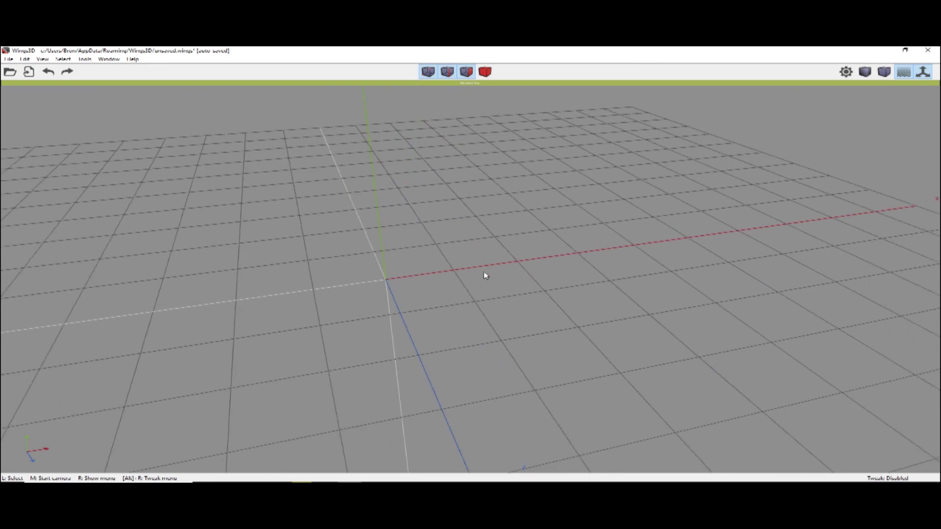
left_click(484, 273)
middle_click(484, 275)
left_click(484, 275)
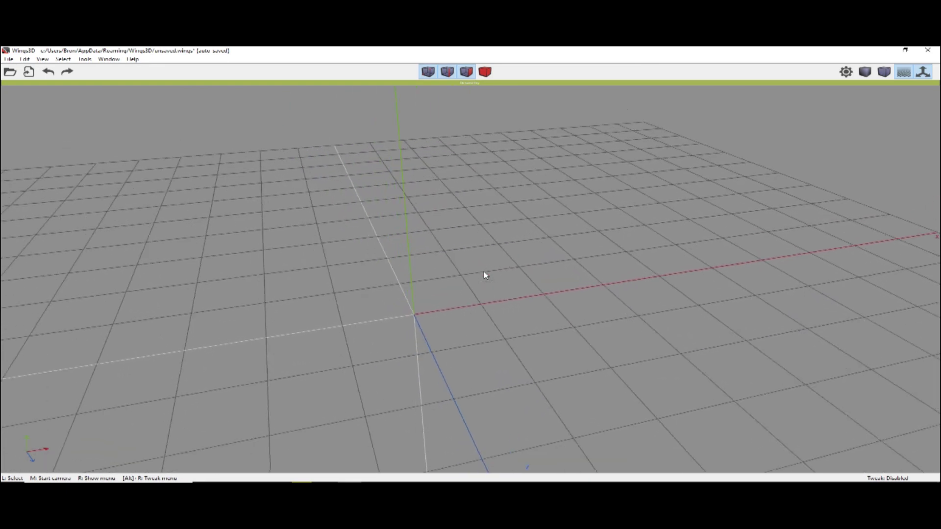
middle_click(485, 275)
left_click(483, 275)
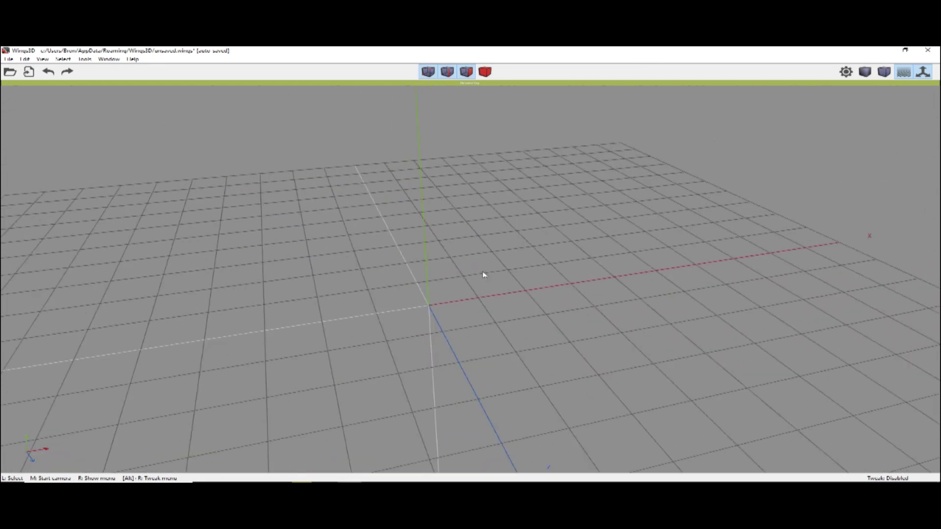
key("z")
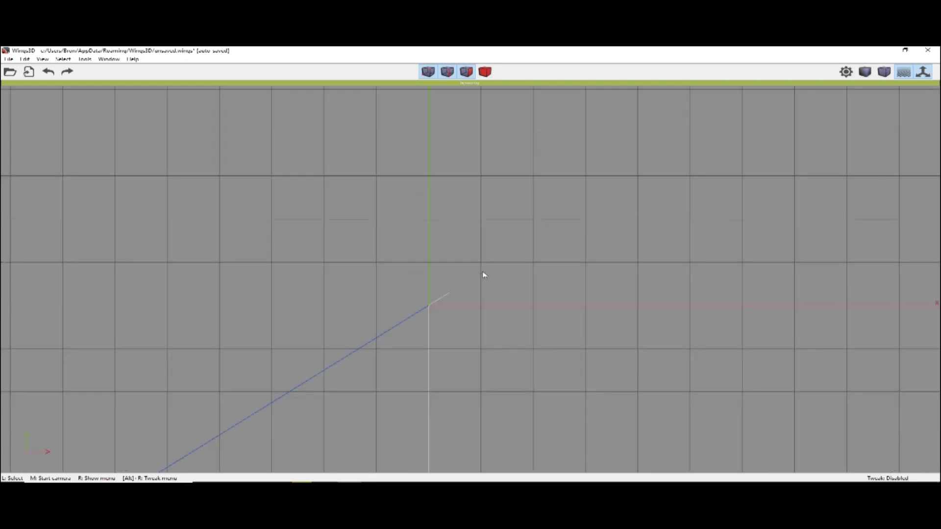
key("y")
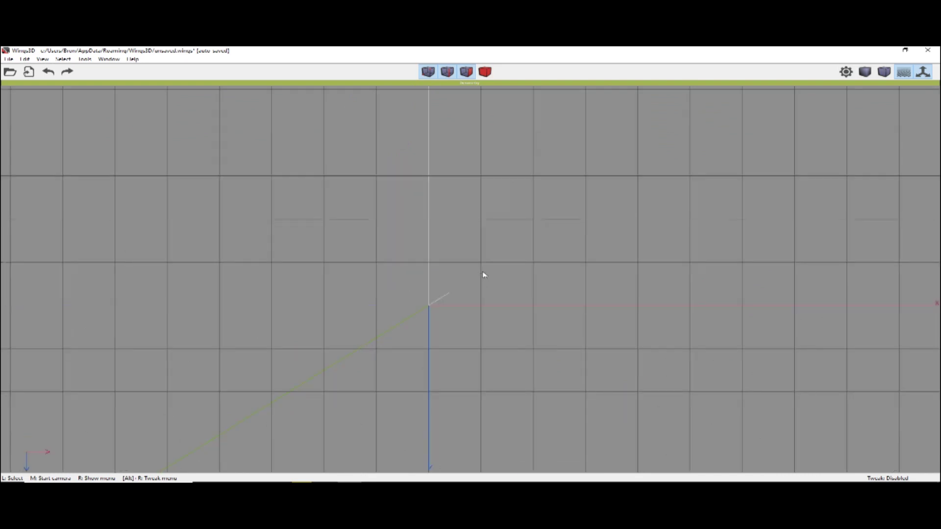
key("ctrl+z")
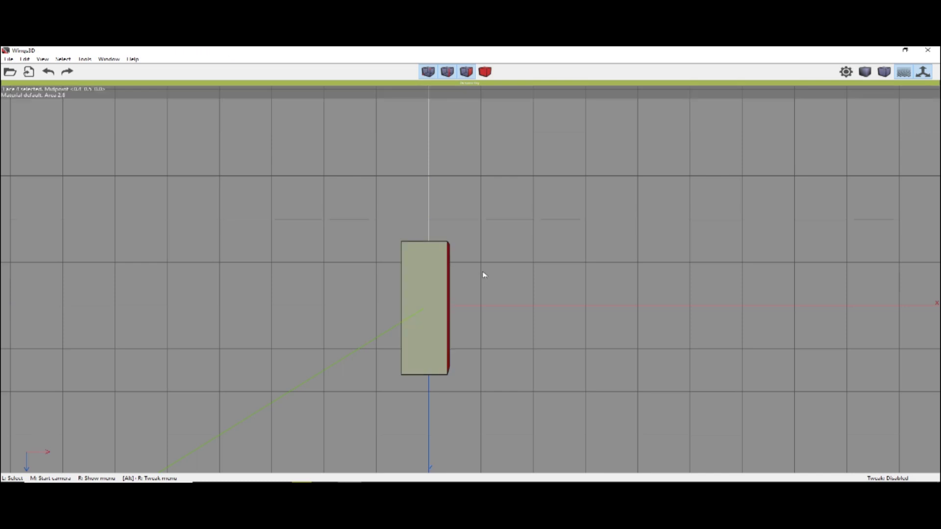
key("ctrl+z")
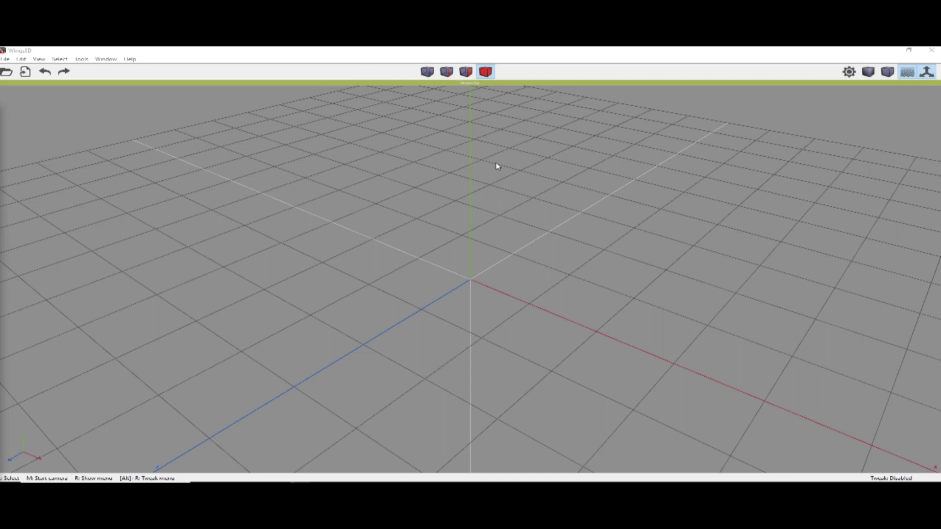
- Create a cube sized X 0.8, Y 1, Z 2.8 with Put on Ground ticked
right_click(506, 258)
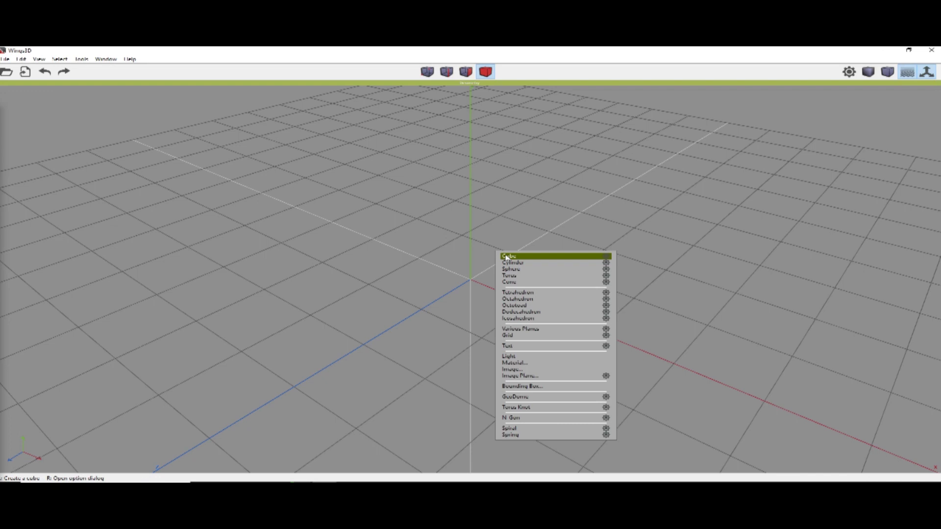
left_click(607, 258)
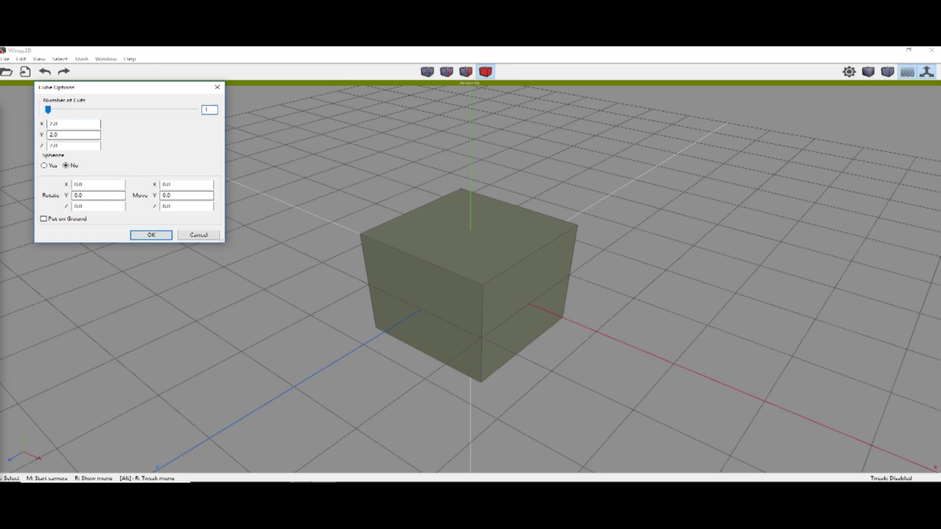
type(".8")
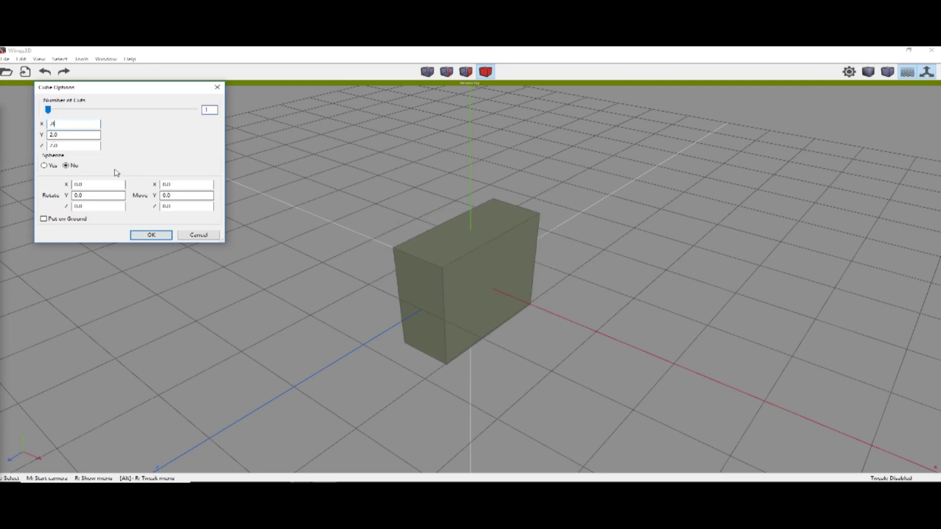
key("Tab")
type("1")
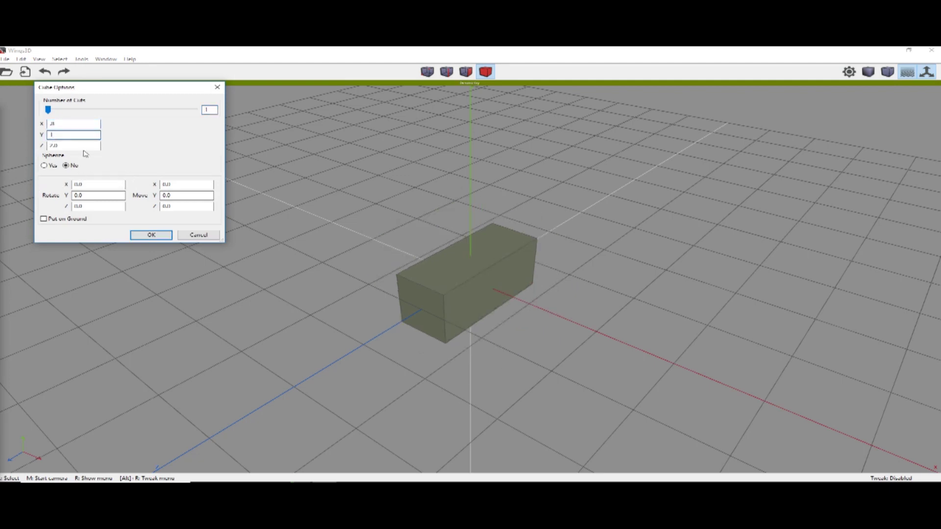
key("Tab")
type("2.8")
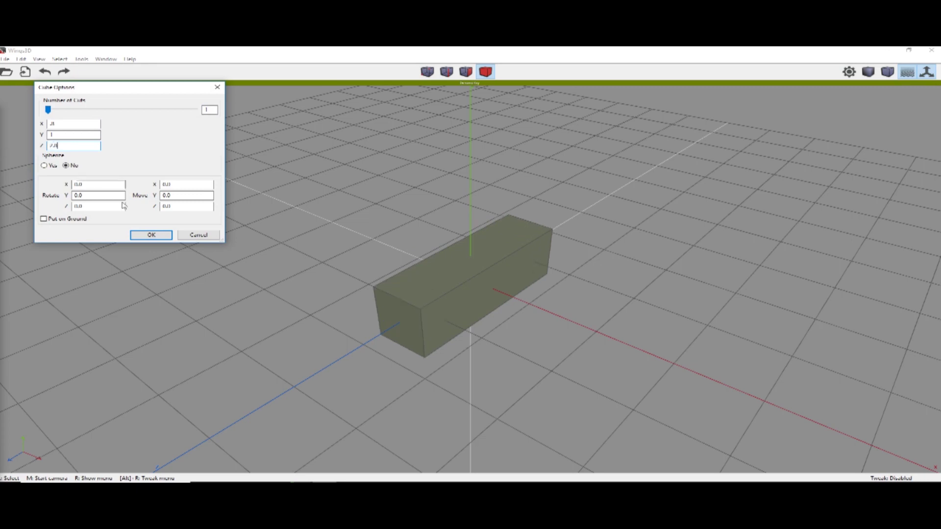
left_click(51, 220)
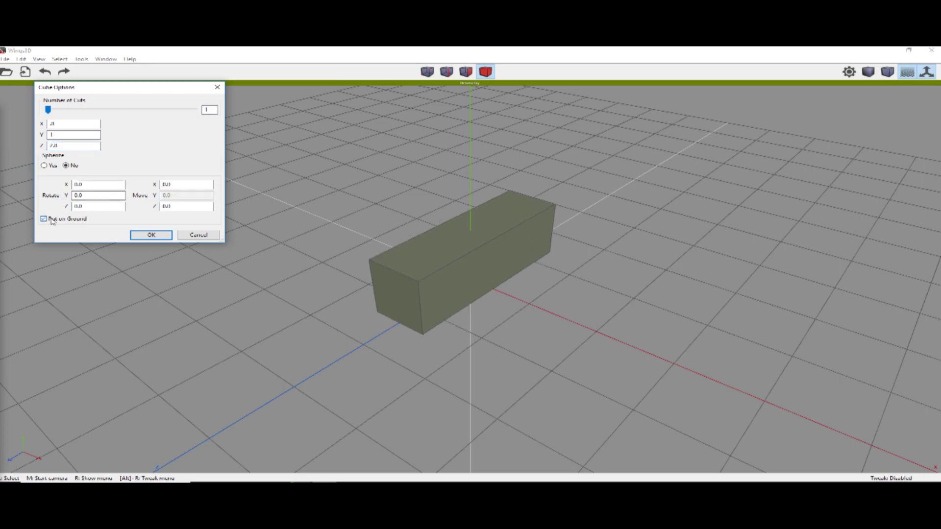
left_click(151, 235)
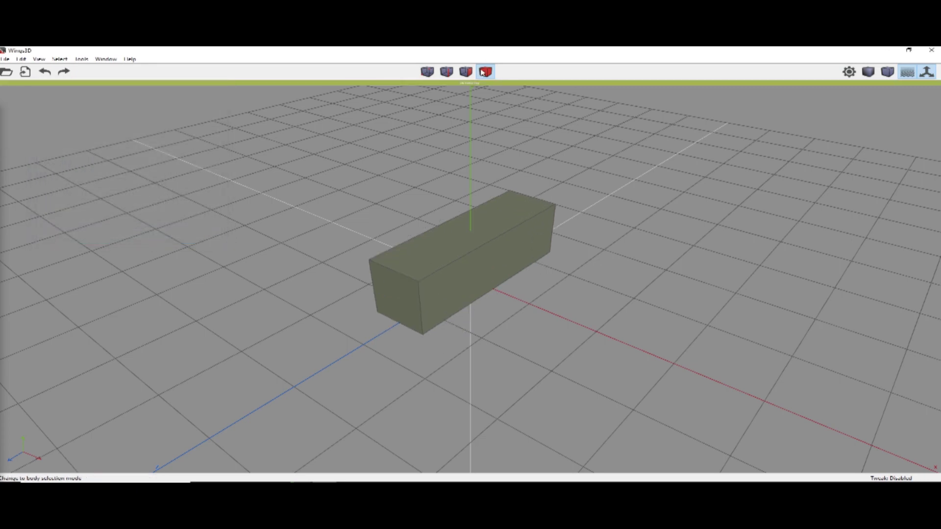
- In body mode, move the box absolutely to Y 0.95
left_click(484, 72)
left_click(482, 232)
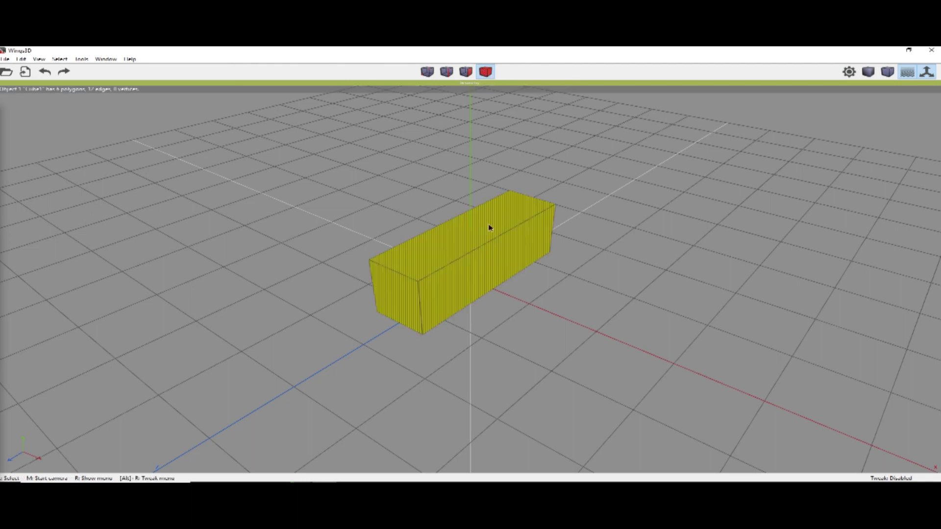
right_click(490, 227)
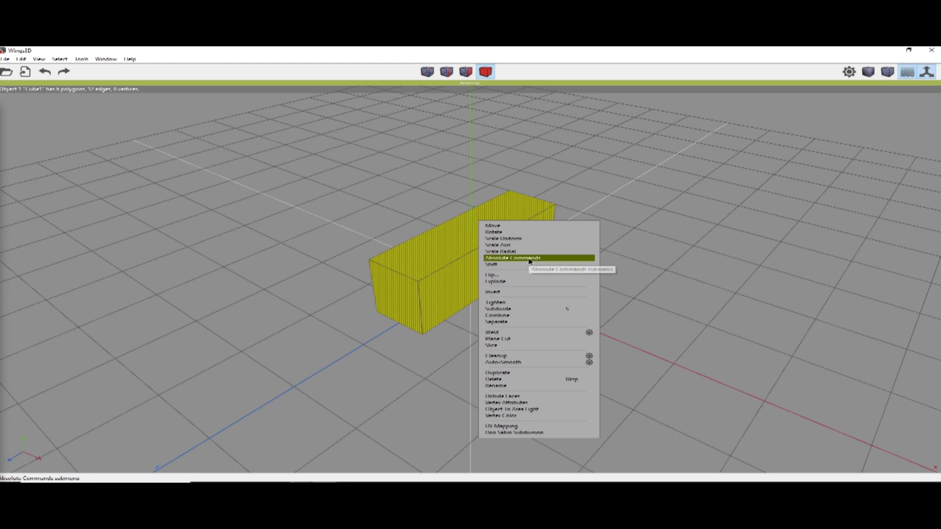
left_click(534, 258)
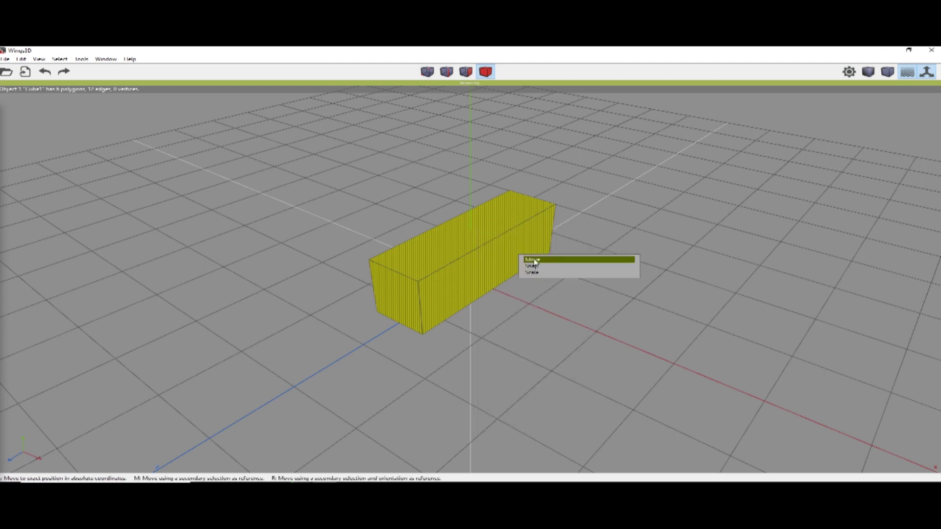
left_click(561, 265)
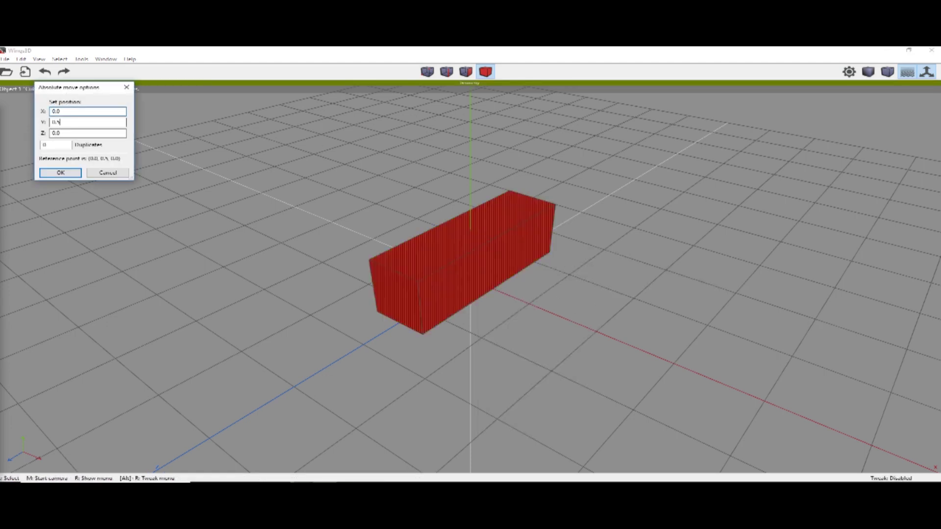
double_click(57, 122)
type(".95")
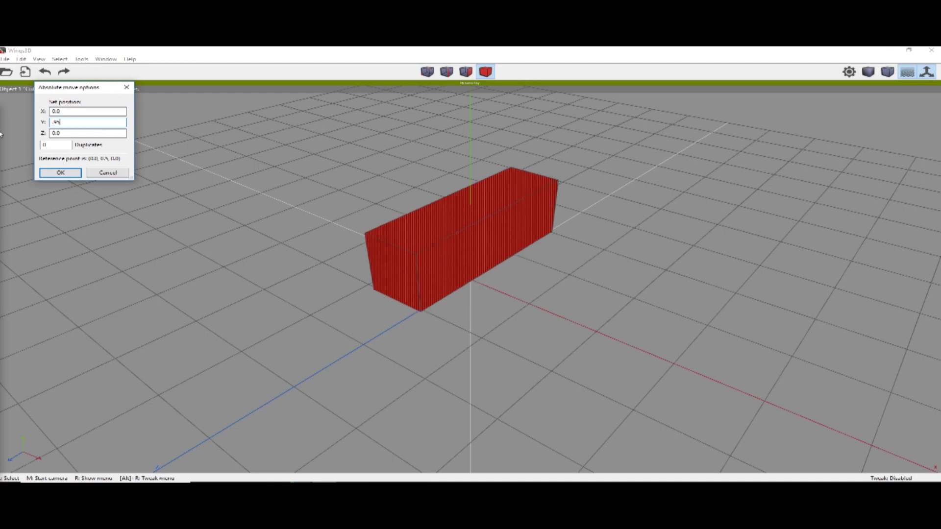
left_click(61, 173)
middle_click(505, 292)
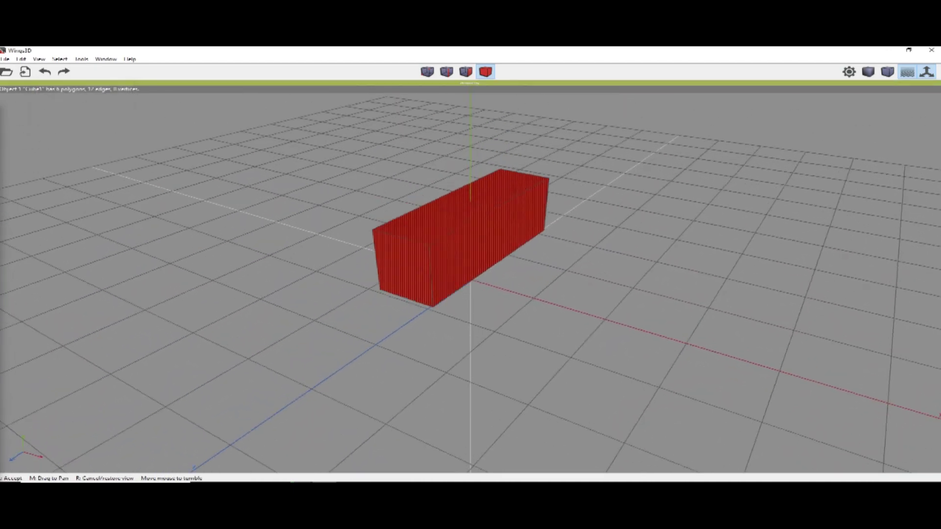
- Select the box's top face and plane-cut it along X through its middle
left_click(502, 292)
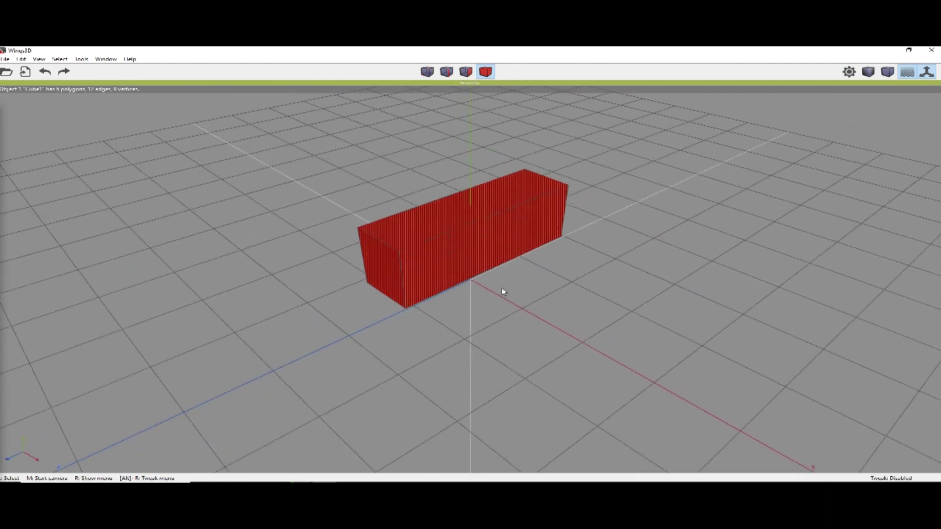
left_click(466, 72)
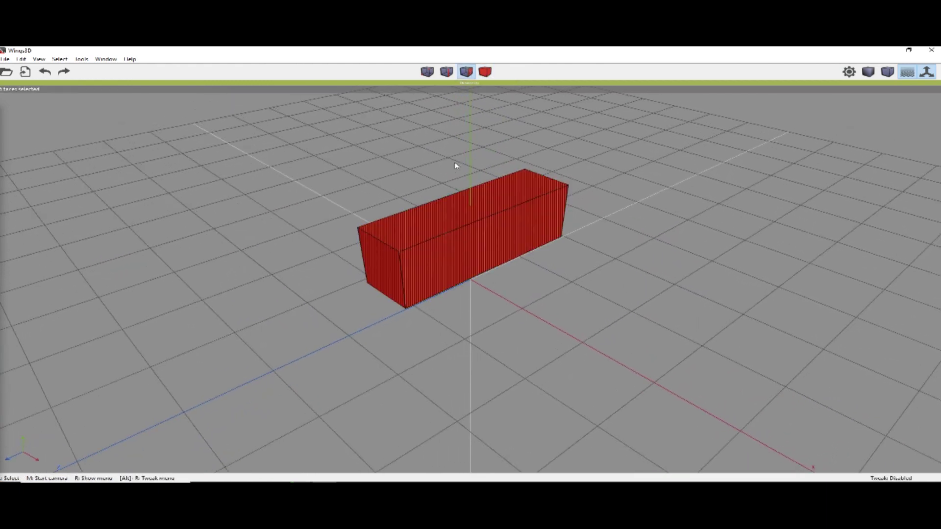
left_click(479, 156)
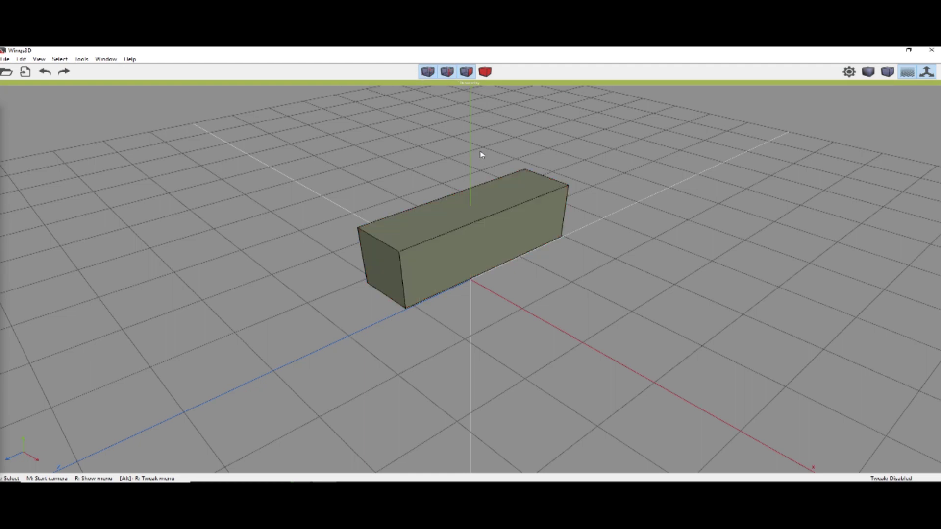
left_click(457, 217)
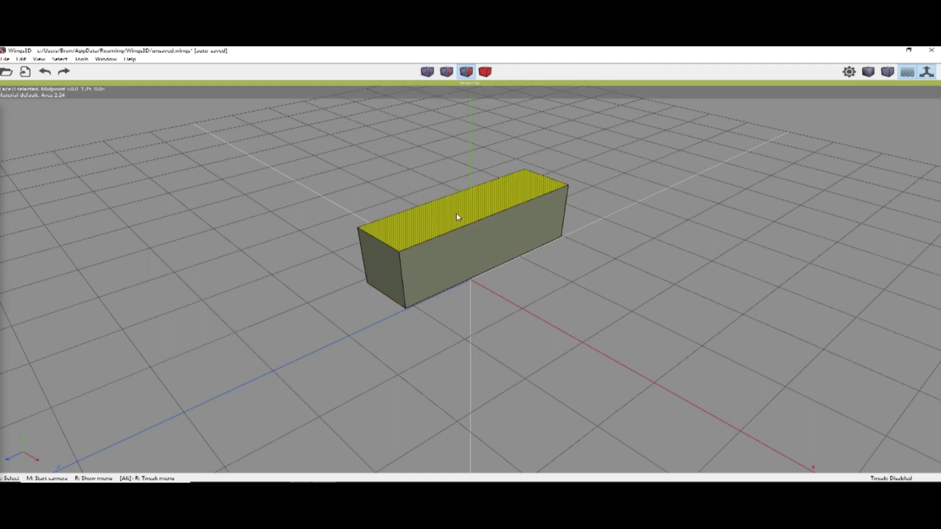
right_click(457, 217)
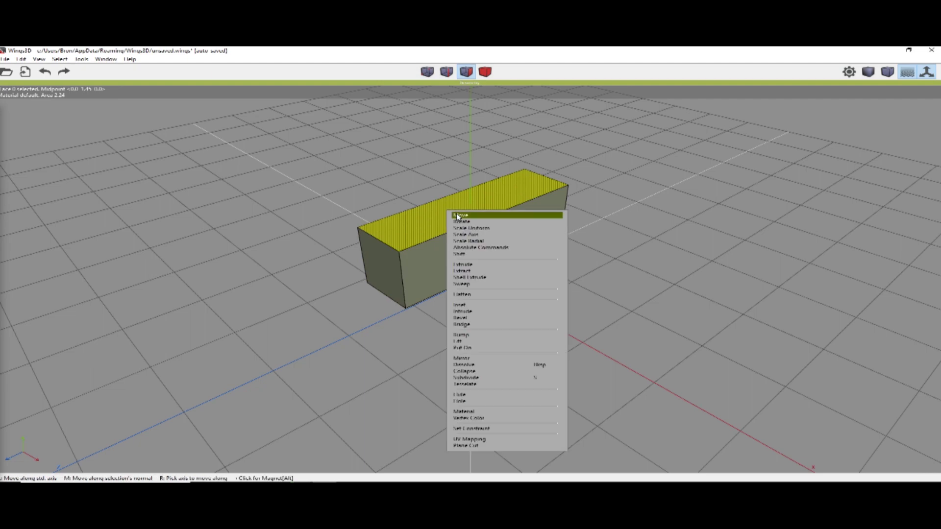
left_click(507, 446)
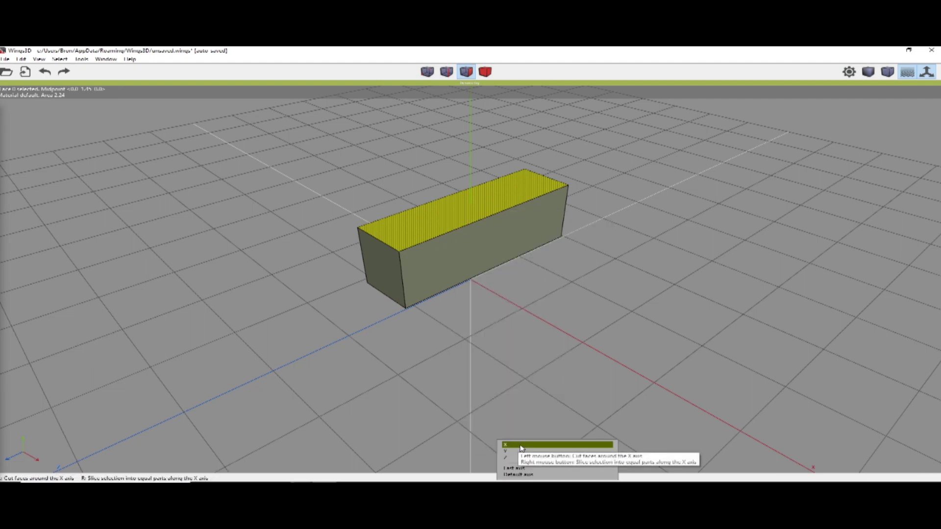
left_click(521, 448)
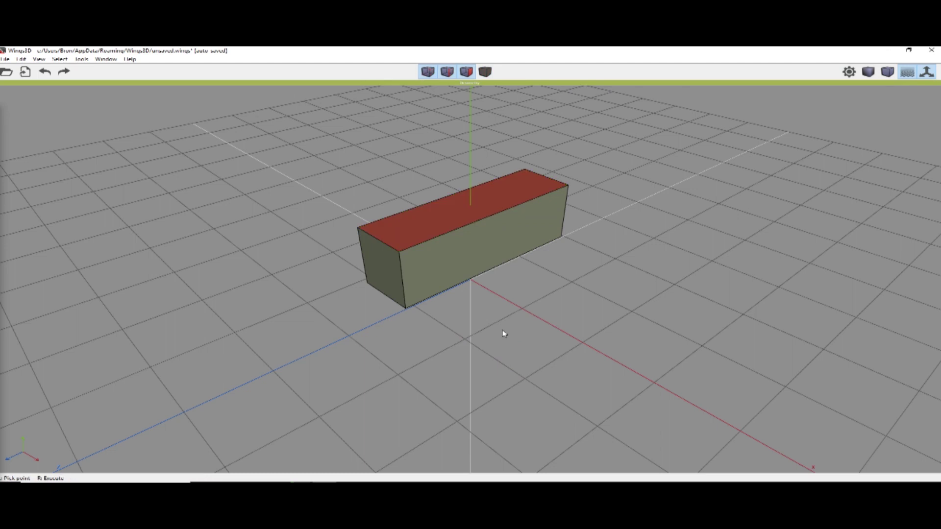
left_click(465, 209)
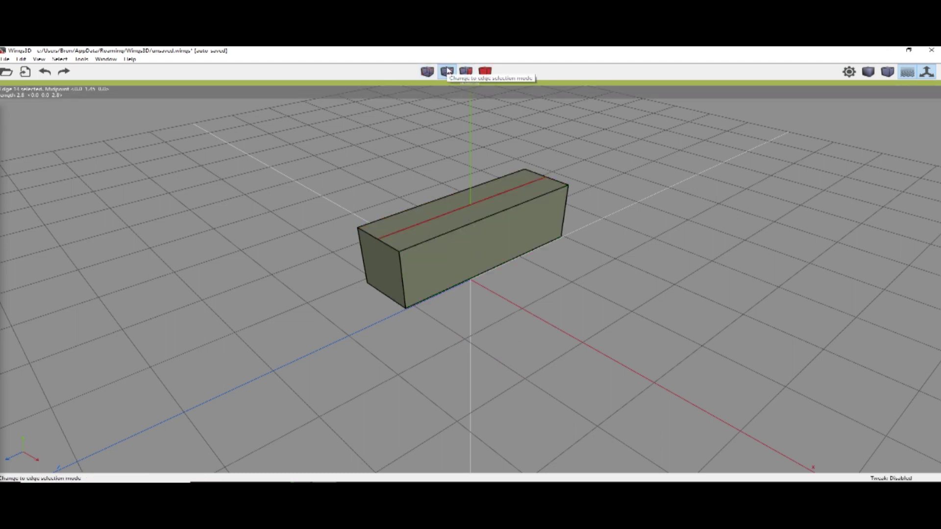
- Raise the new middle edge to Y 1.5 with an absolute move, forming a peaked roof
right_click(433, 221)
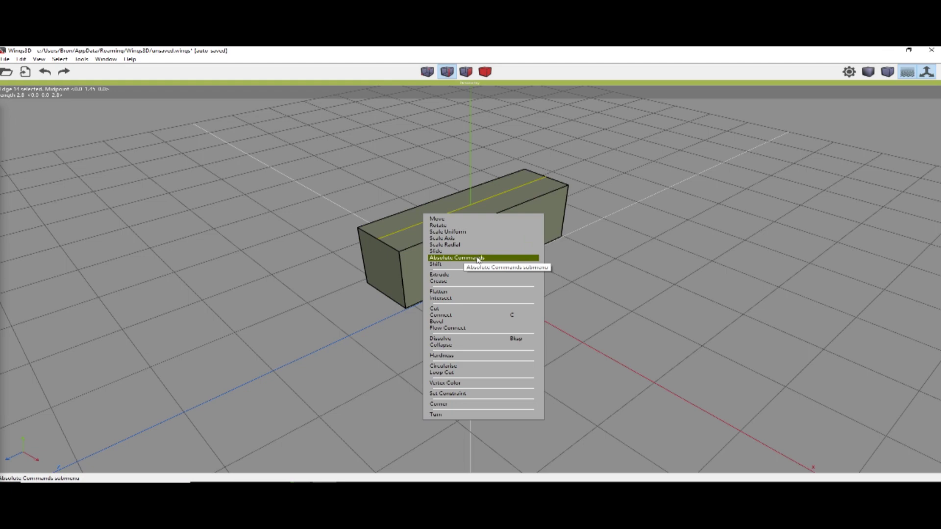
left_click(478, 260)
key("Escape")
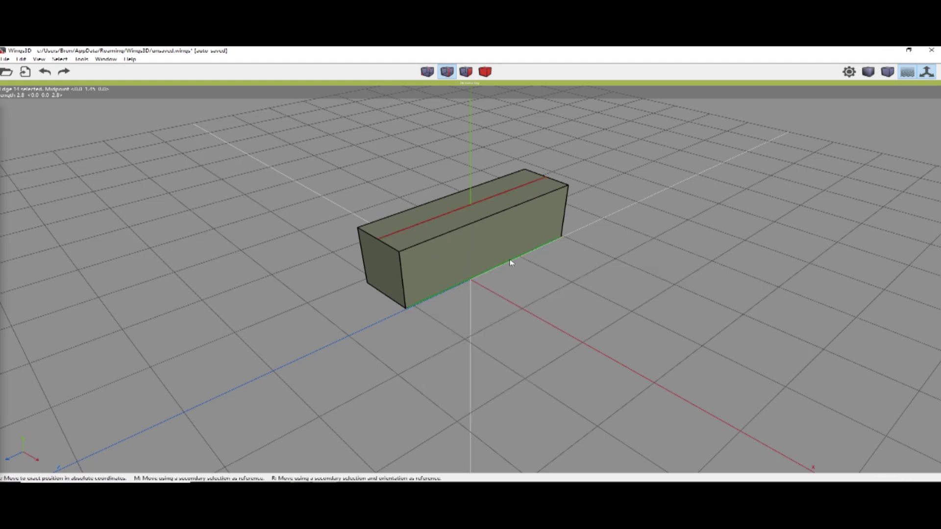
key("Tab")
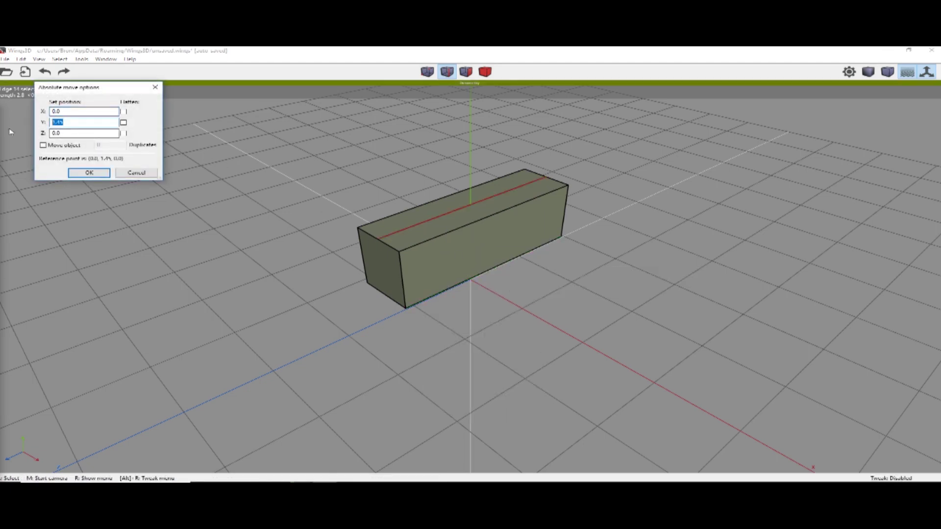
type("1.5")
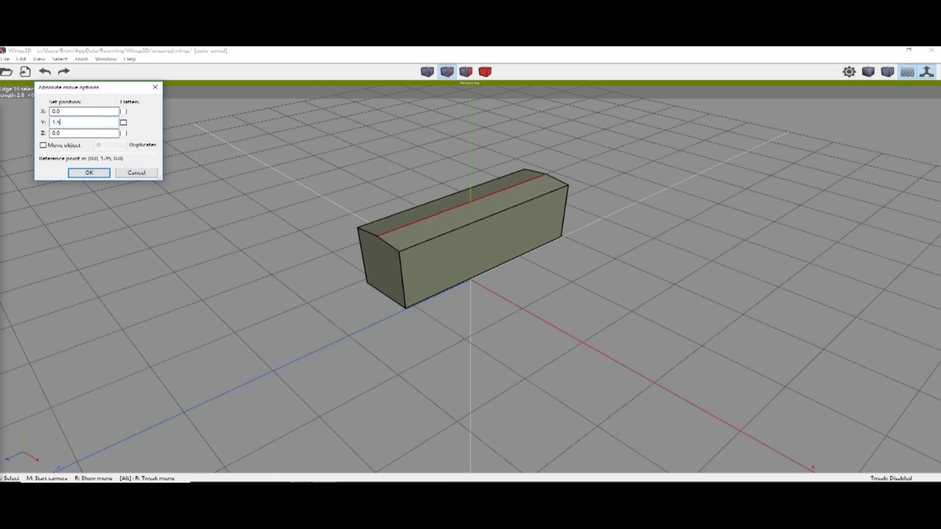
left_click(95, 174)
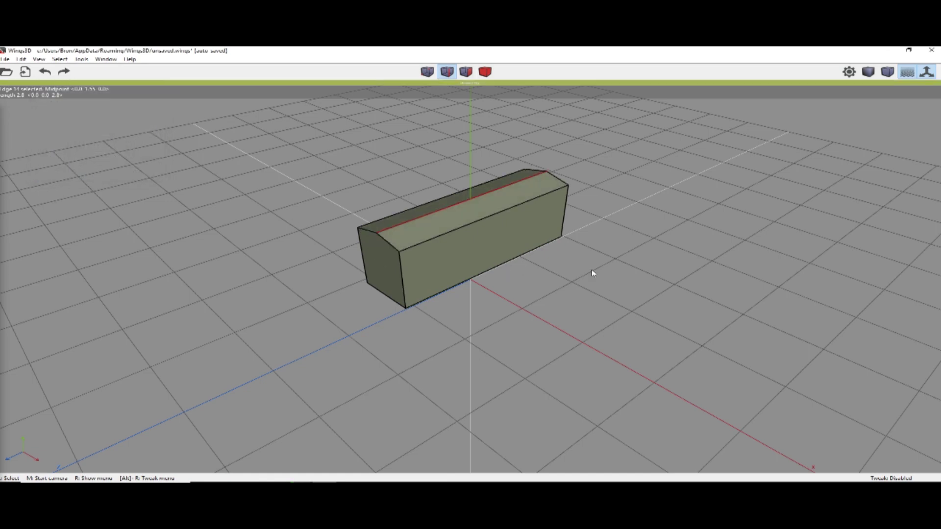
middle_click_drag(592, 273, 600, 275)
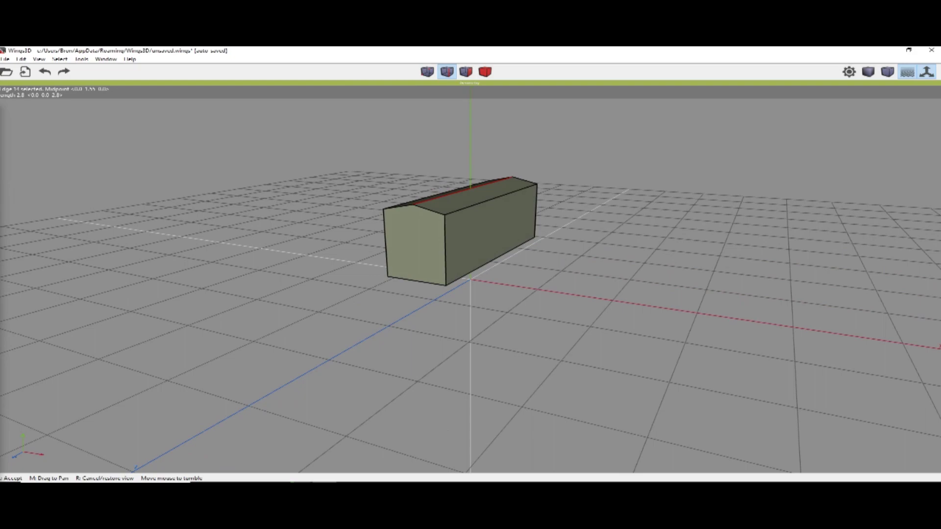
middle_click(600, 275)
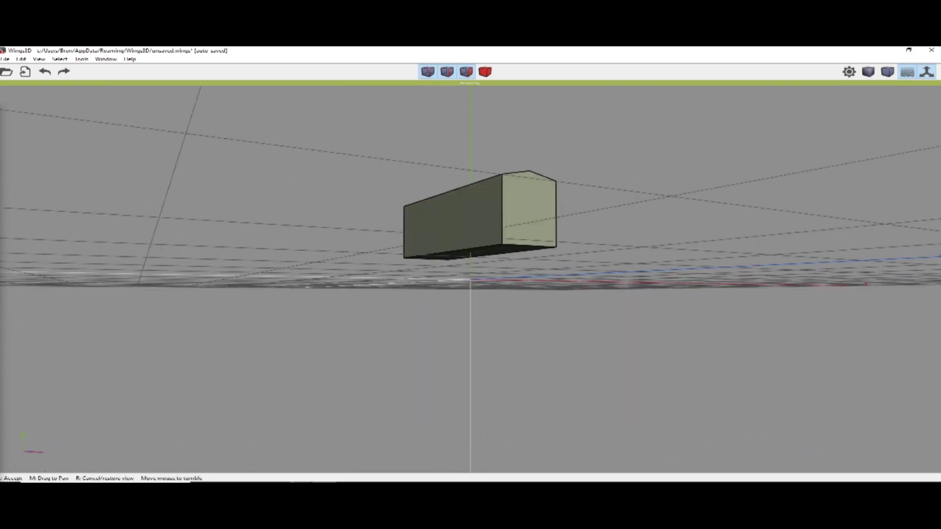
left_click(667, 302)
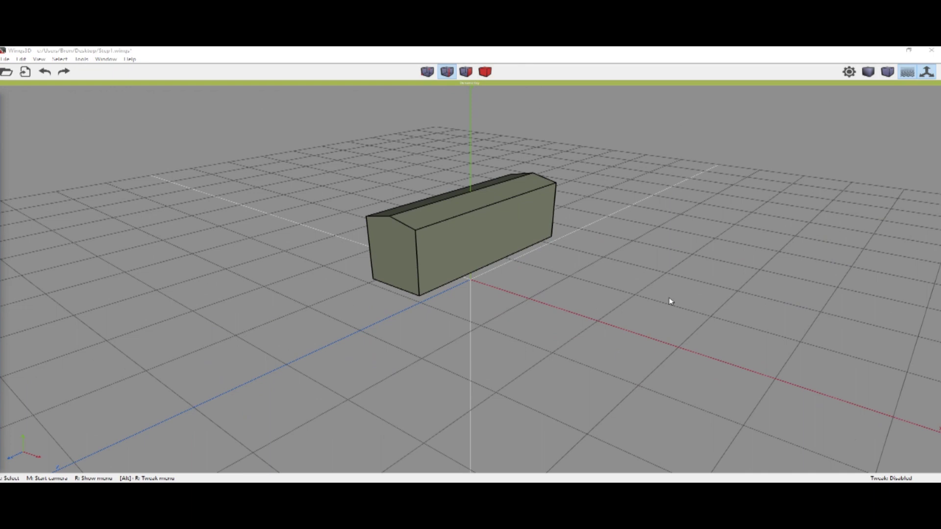
- Add a second cube with Y 0.3 and Z 3.5 resting on the ground as the base
right_click(560, 277)
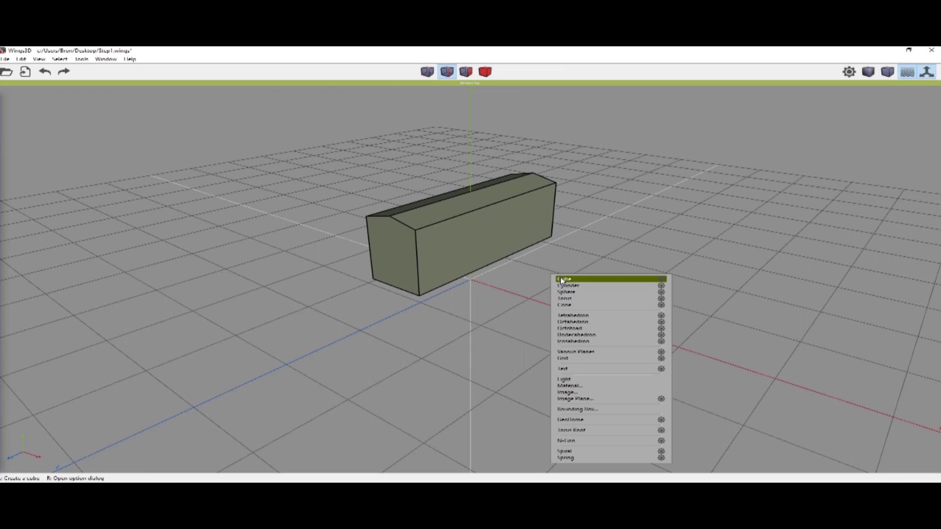
left_click(662, 281)
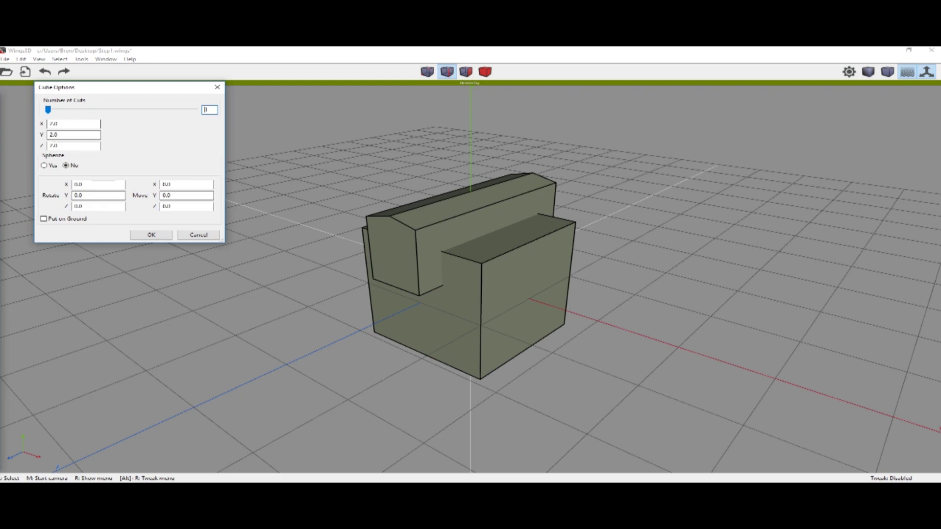
left_click_drag(102, 137, 49, 136)
type(".3")
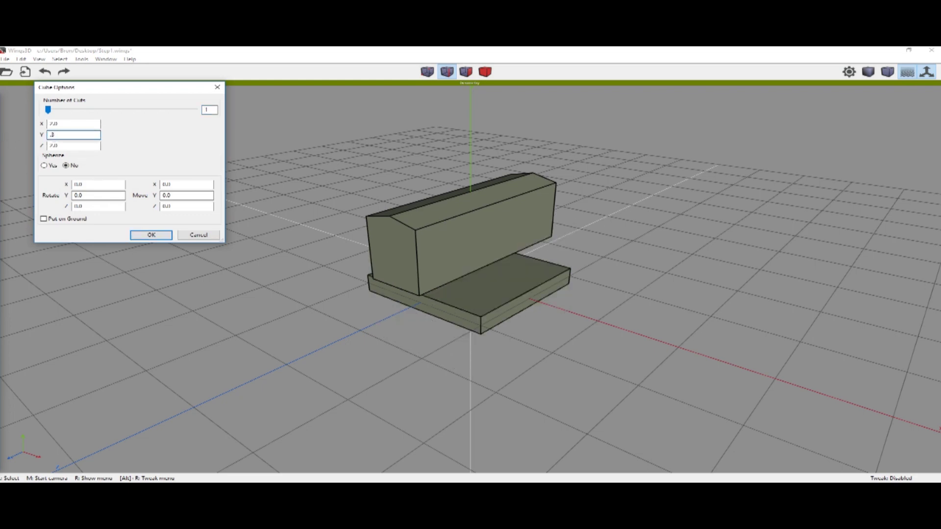
key("Tab")
type("3.5")
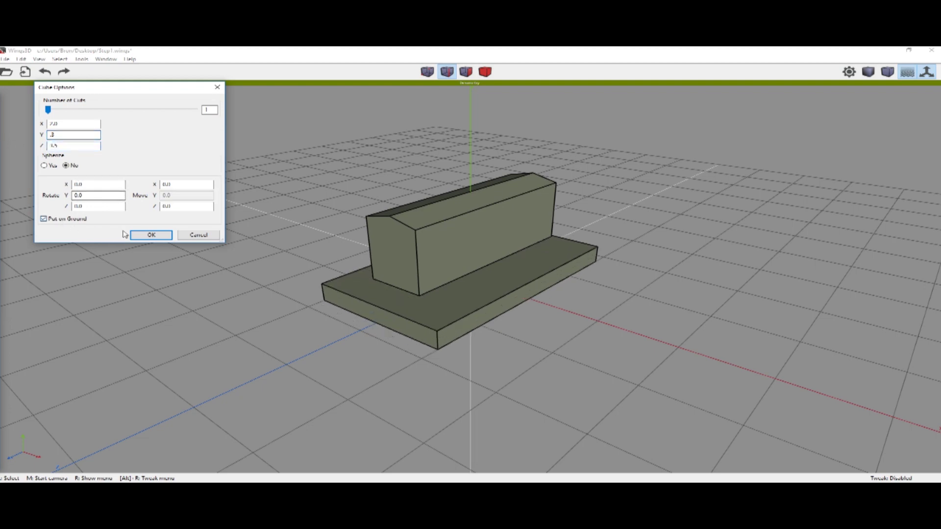
left_click(143, 234)
middle_click_drag(470, 264, 531, 204)
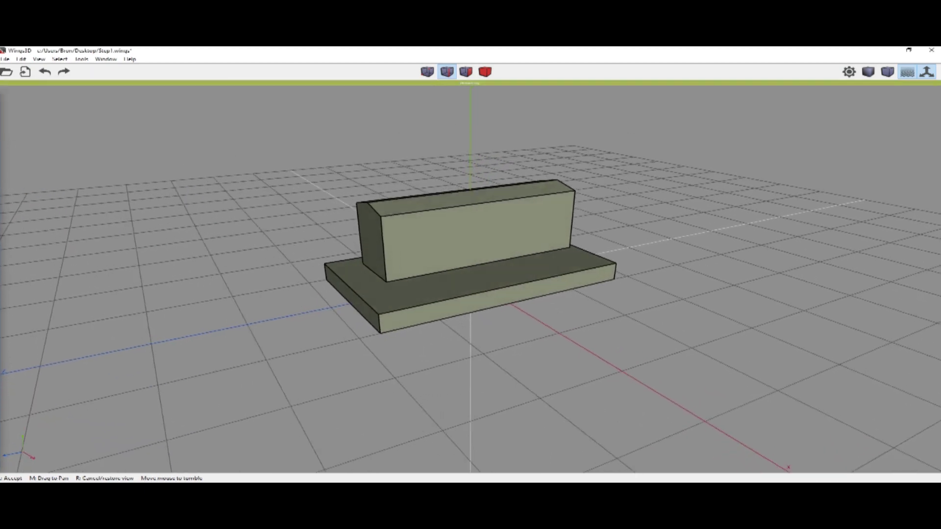
- Move the base slab's left end face absolutely to Y 1
key("f")
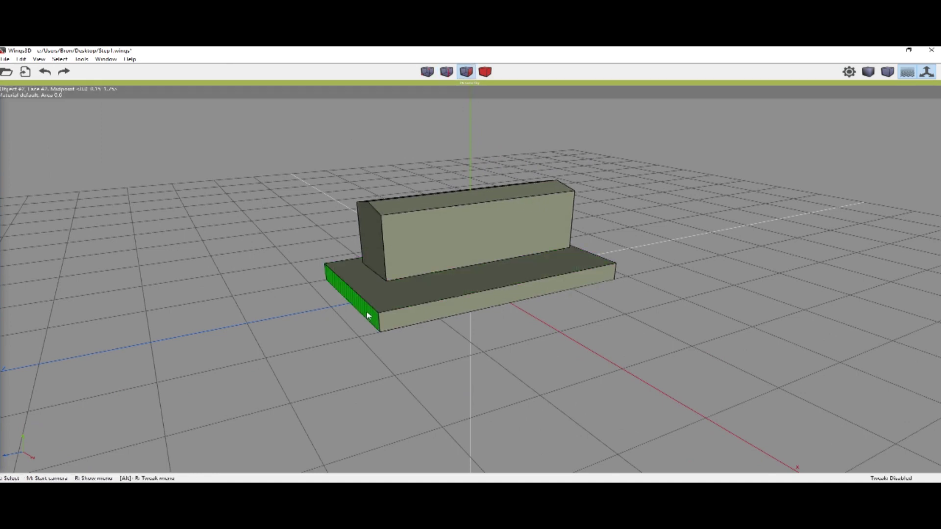
left_click(366, 311)
right_click(367, 311)
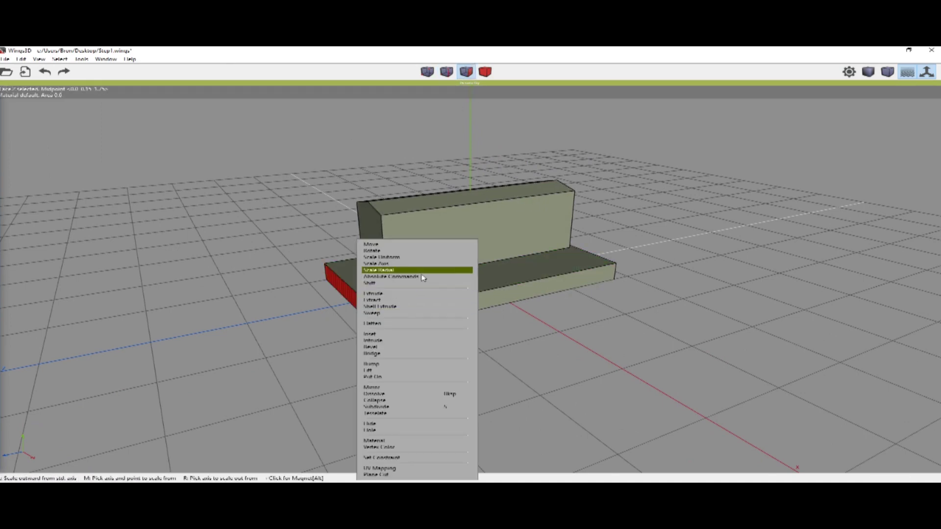
left_click(422, 277)
left_click(443, 281)
left_click(446, 281)
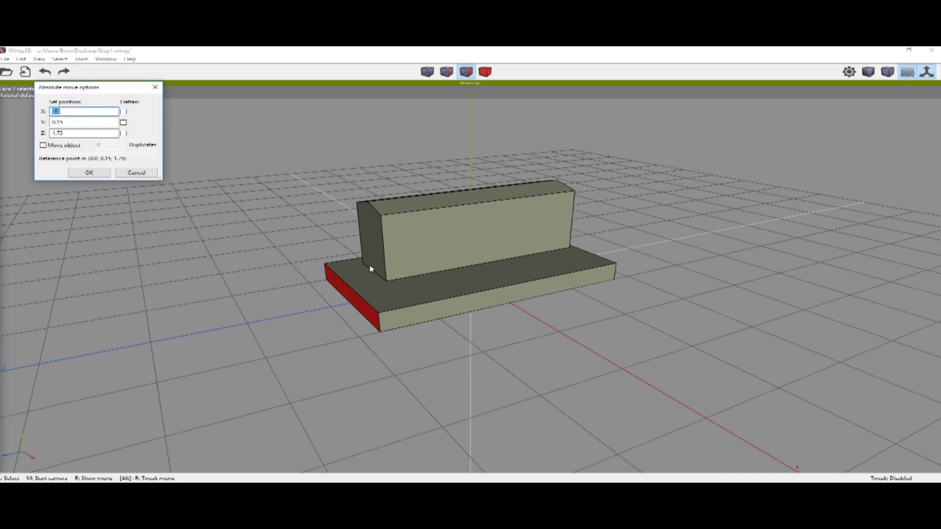
key("Tab")
type("1")
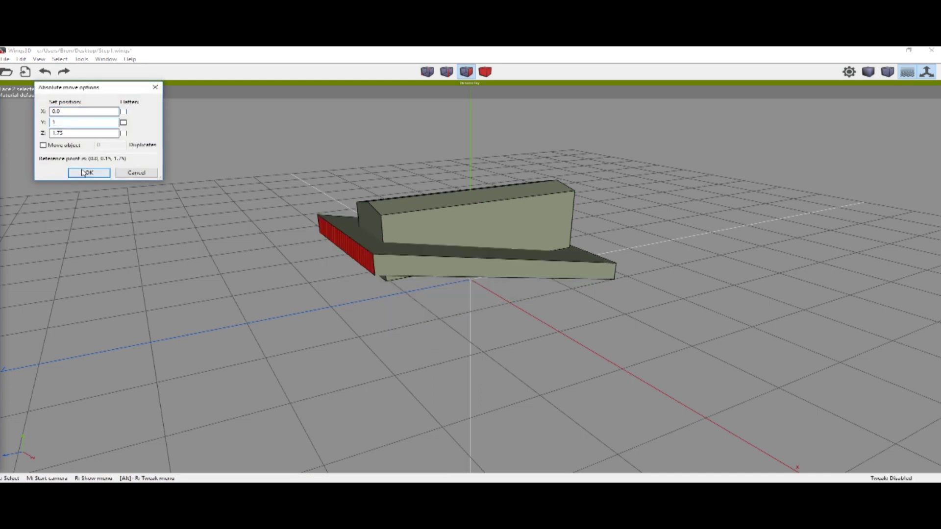
left_click(91, 171)
left_click(666, 277)
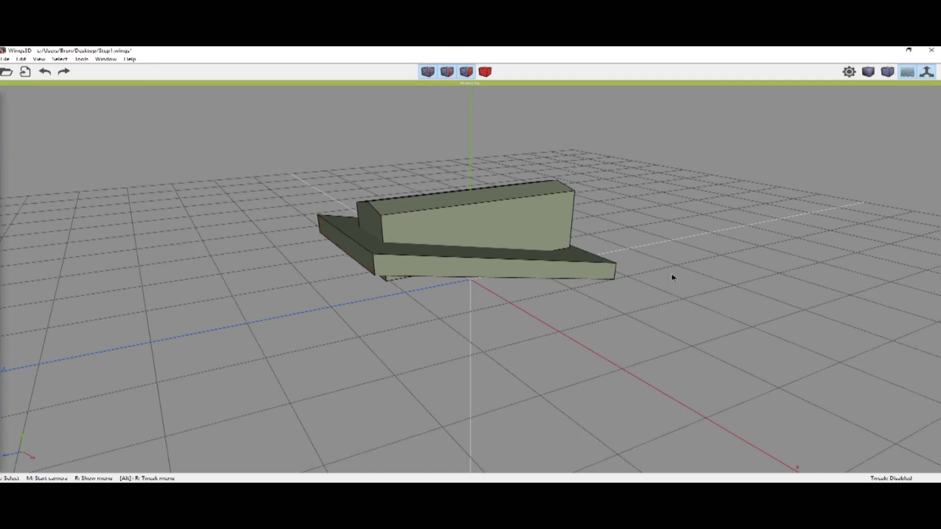
mouse_move(671, 273)
middle_mouse_down()
mouse_move(632, 276)
mouse_move(673, 277)
middle_mouse_up()
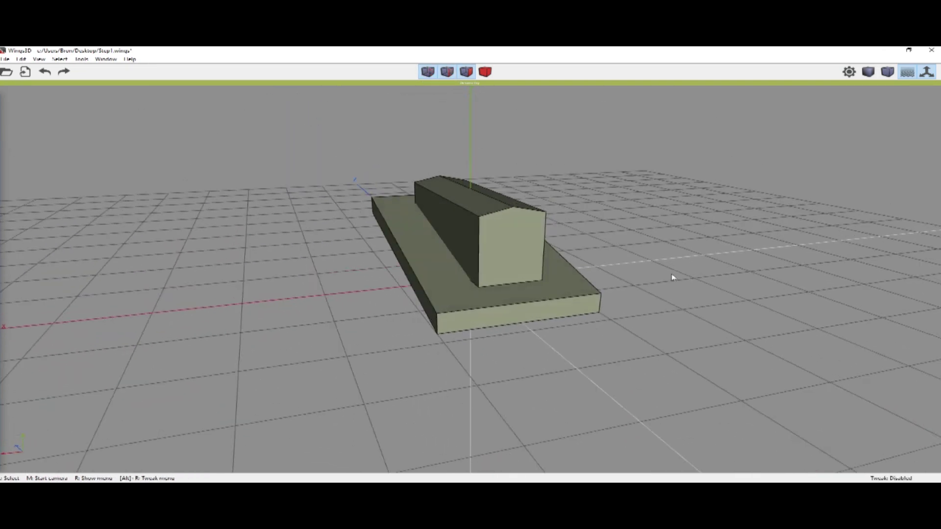
- Move the base slab's front end face absolutely to Y -0.75
left_click(549, 313)
right_click(549, 312)
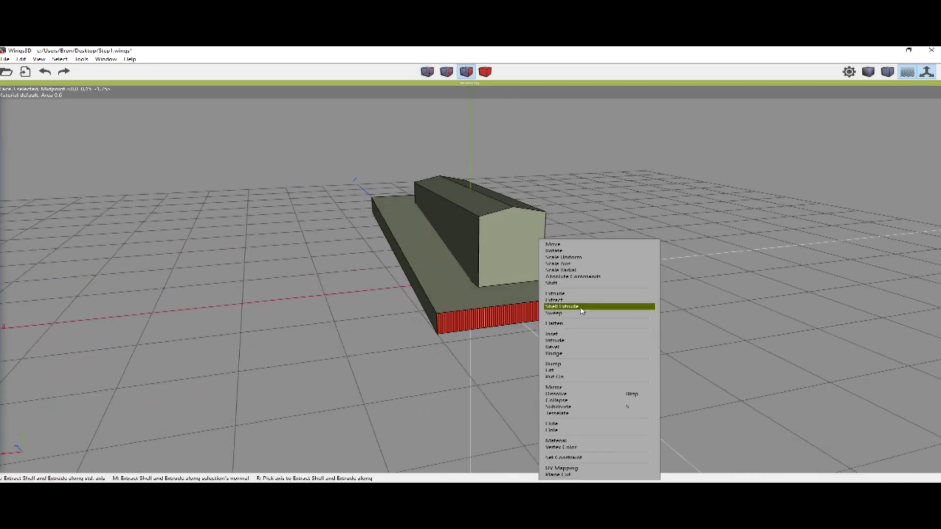
left_click(595, 270)
left_click(608, 277)
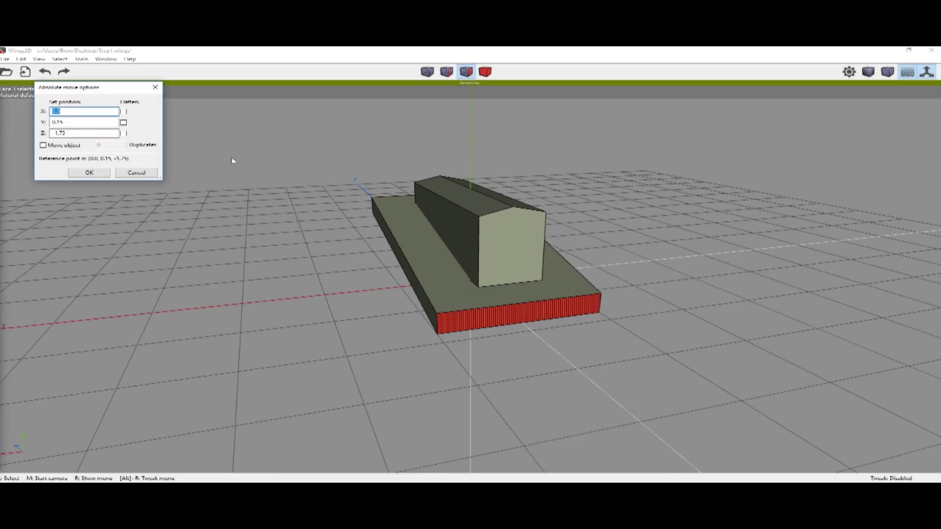
key("Tab")
key("BackSpace")
type("-.75")
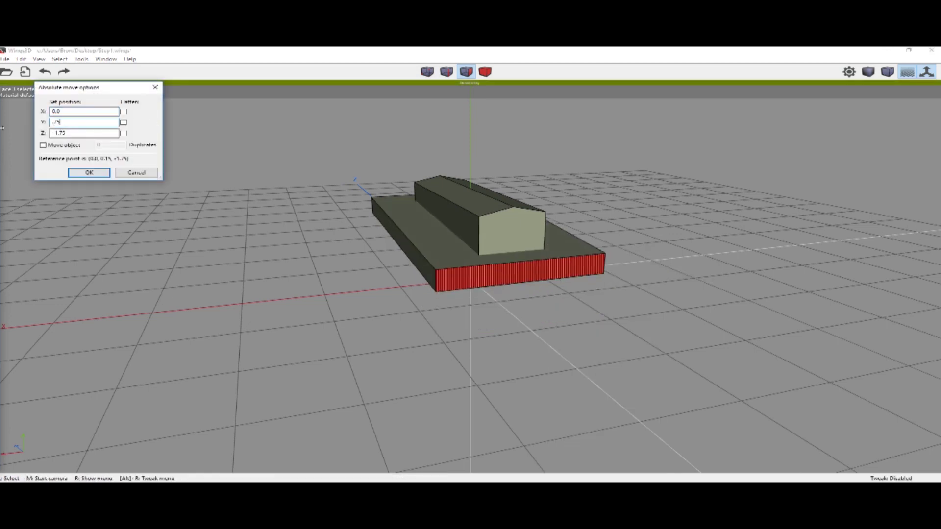
left_click(91, 173)
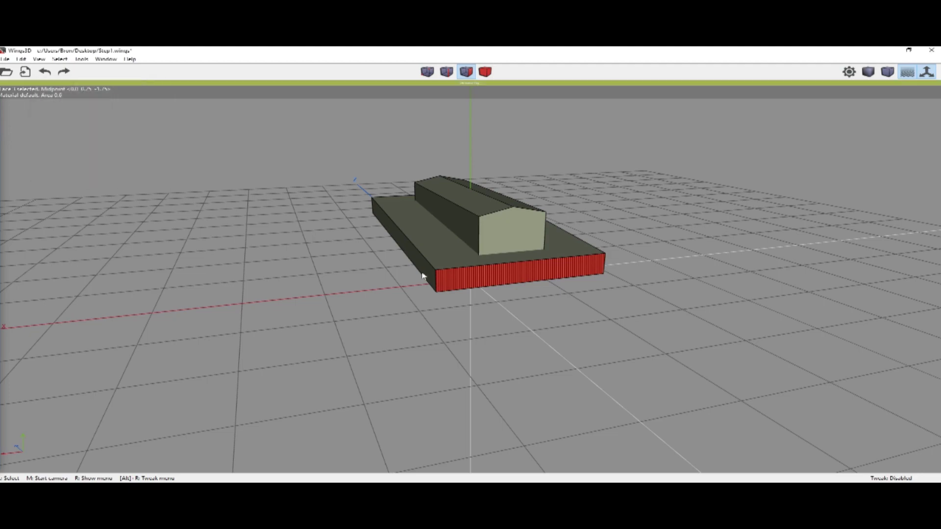
middle_click(507, 326)
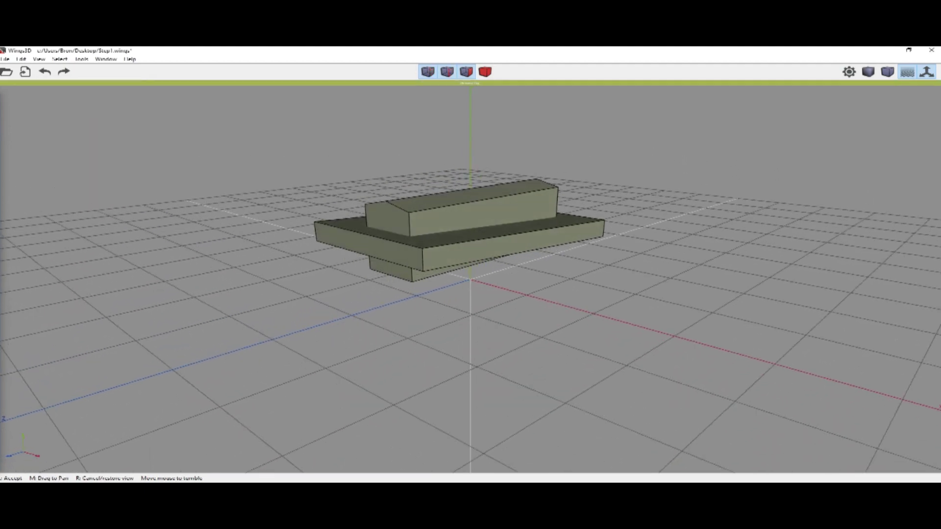
- Plane-cut the base slab's top face along X through its middle
left_click(505, 326)
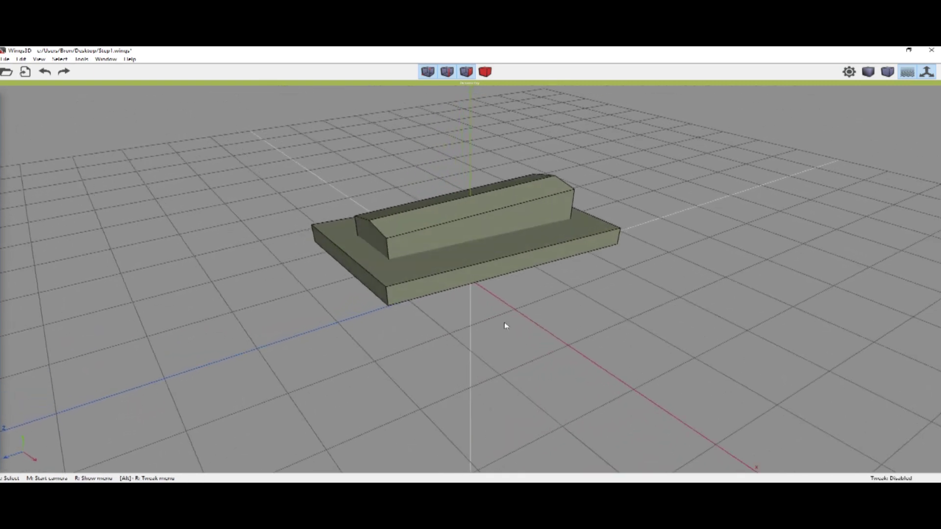
left_click(489, 247)
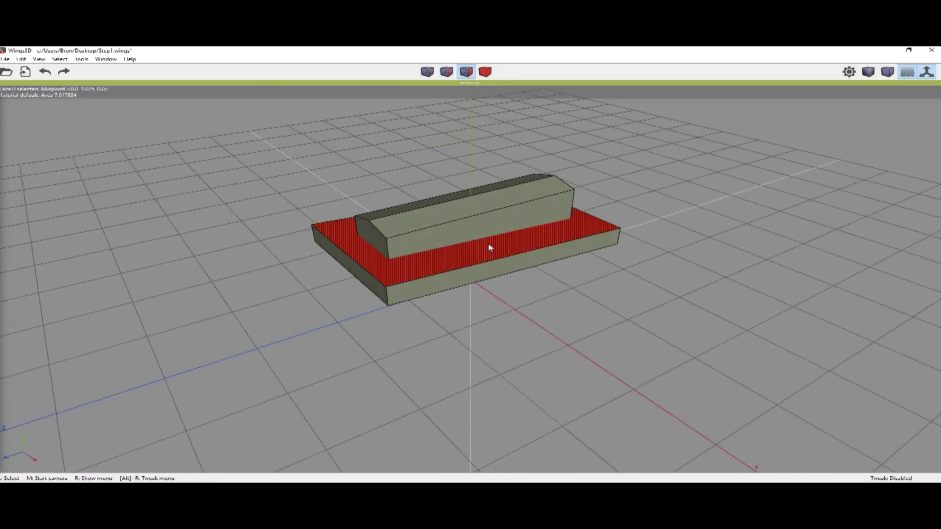
right_click(489, 247)
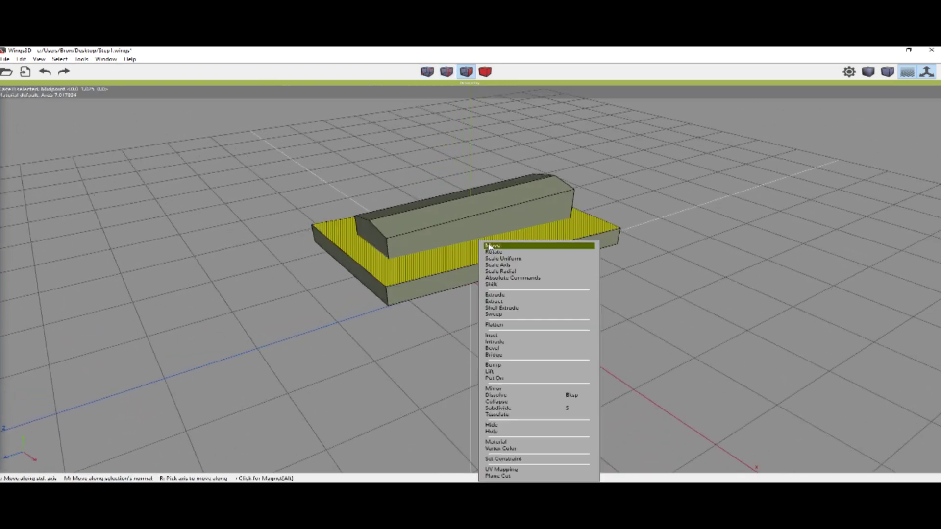
left_click(531, 476)
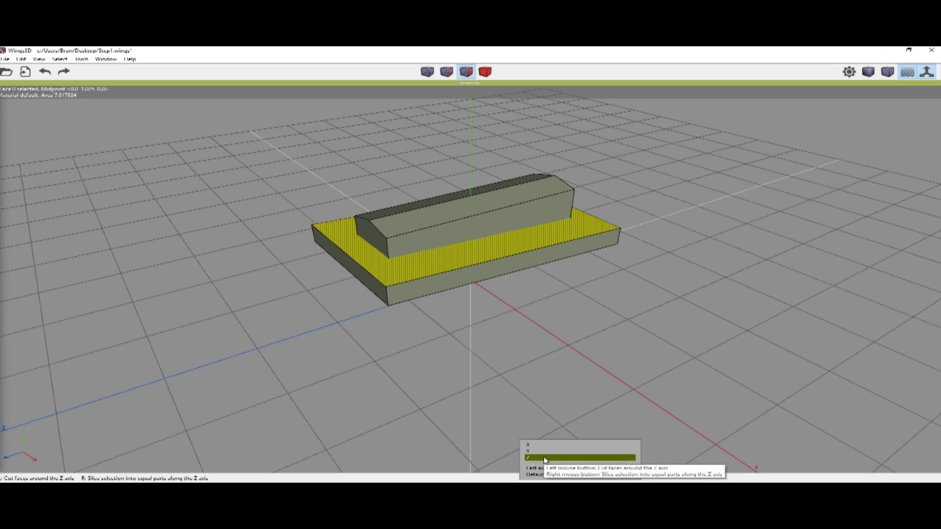
left_click(548, 446)
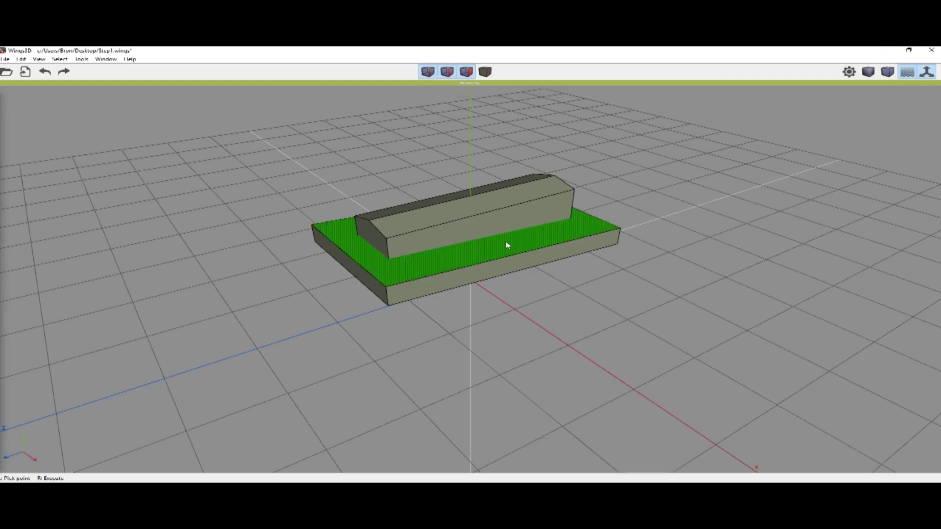
left_click(507, 245)
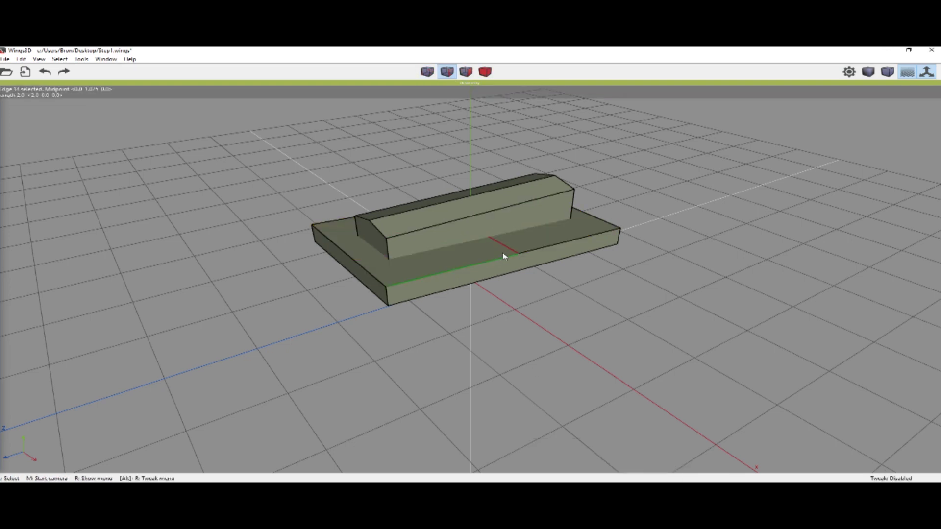
- Move the new centre edge absolutely to Y 0.8 so the base top slopes
right_click(509, 252)
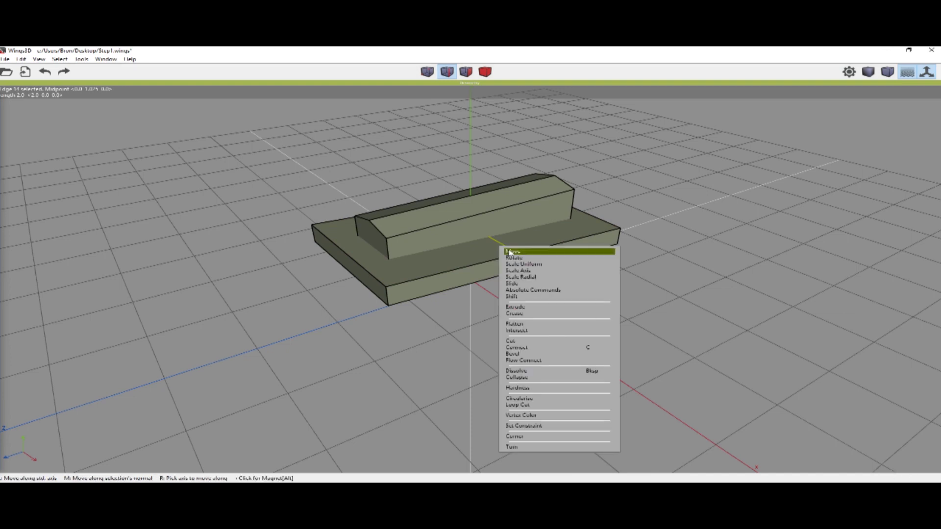
left_click(545, 293)
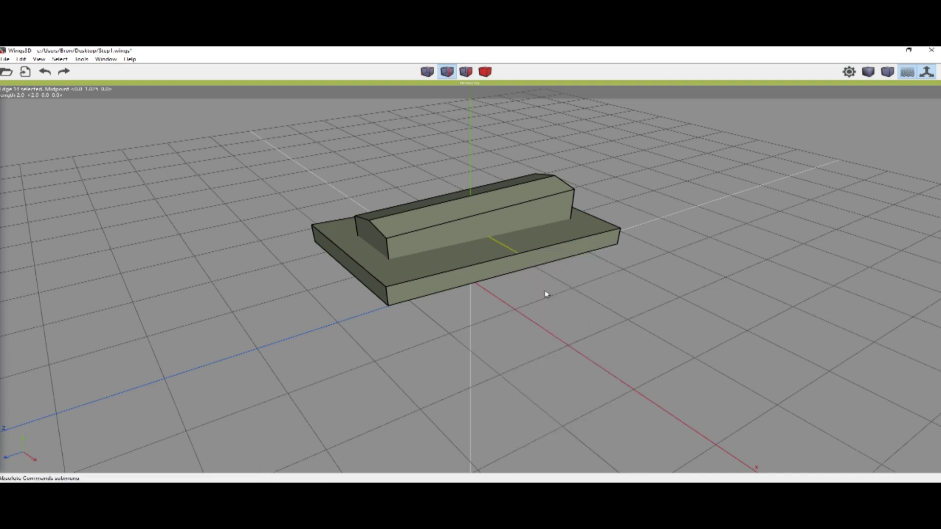
left_click(556, 291)
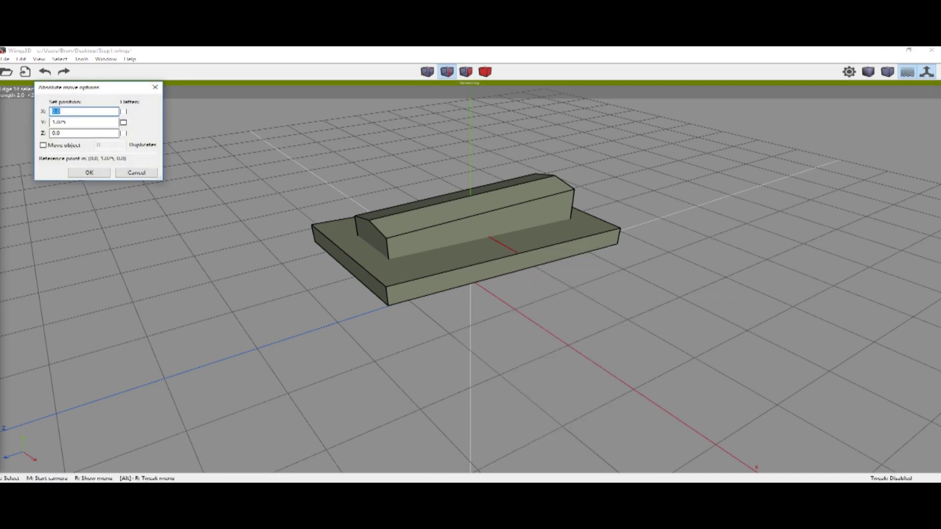
left_click(83, 122)
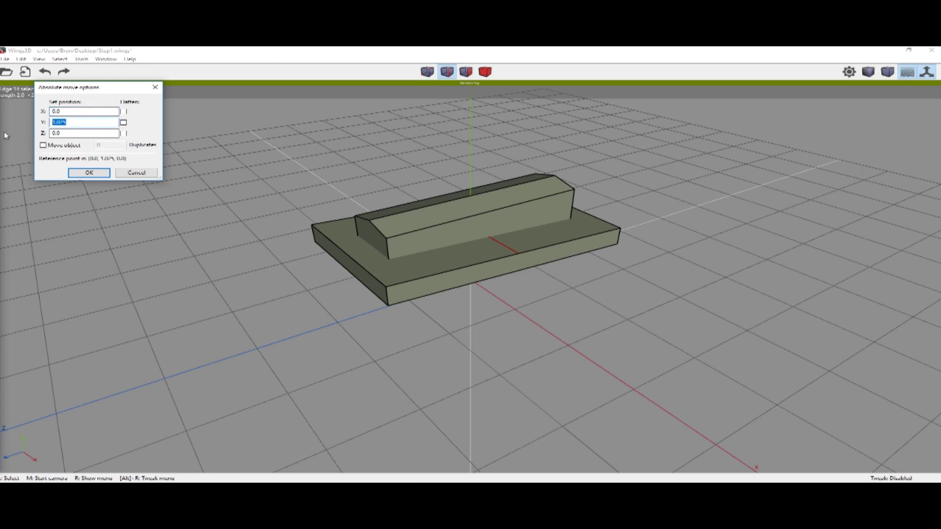
type("0.8")
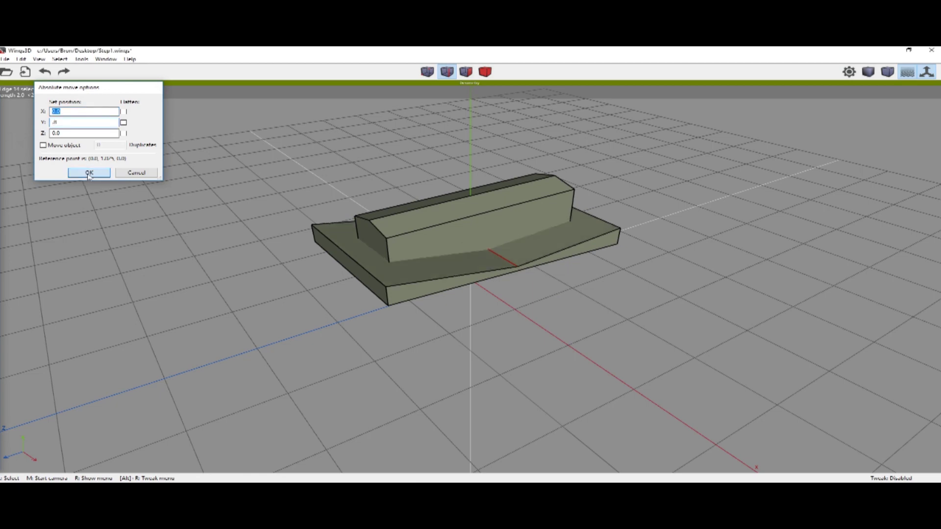
left_click(89, 172)
middle_click(572, 316)
left_click(571, 315)
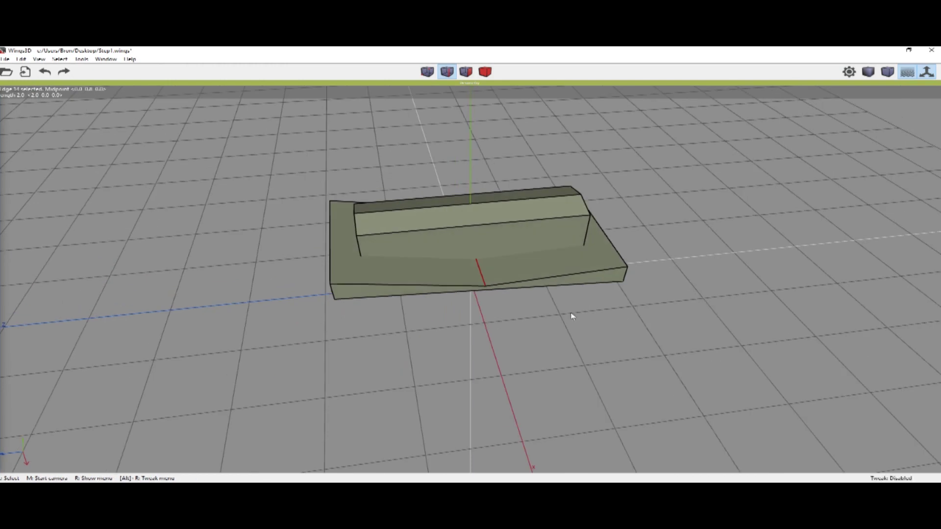
key("space")
middle_click(598, 334)
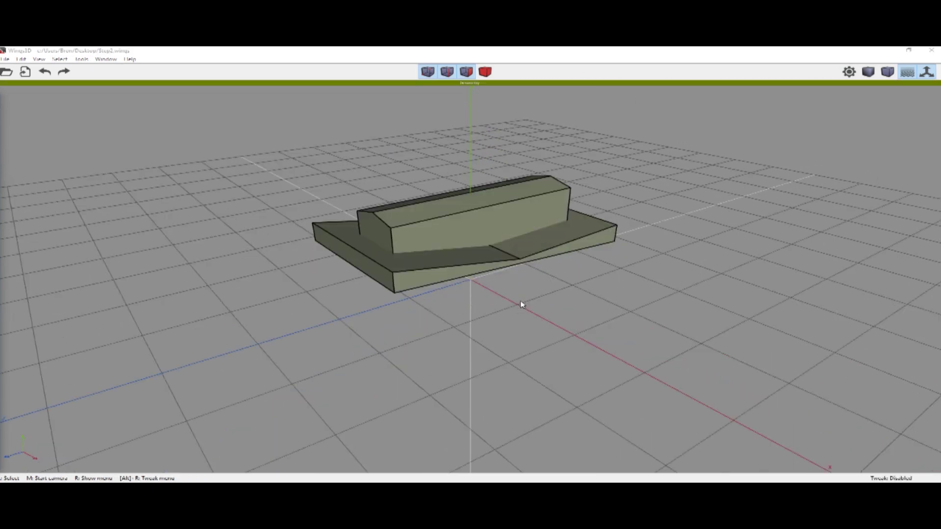
- Snap the base's front side face onto the upper block's front face
left_click(446, 273)
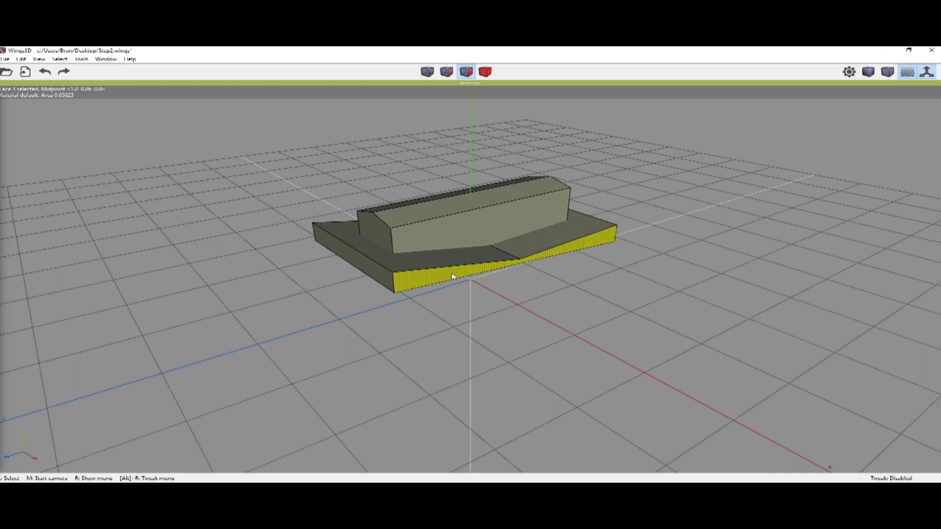
right_click(451, 274)
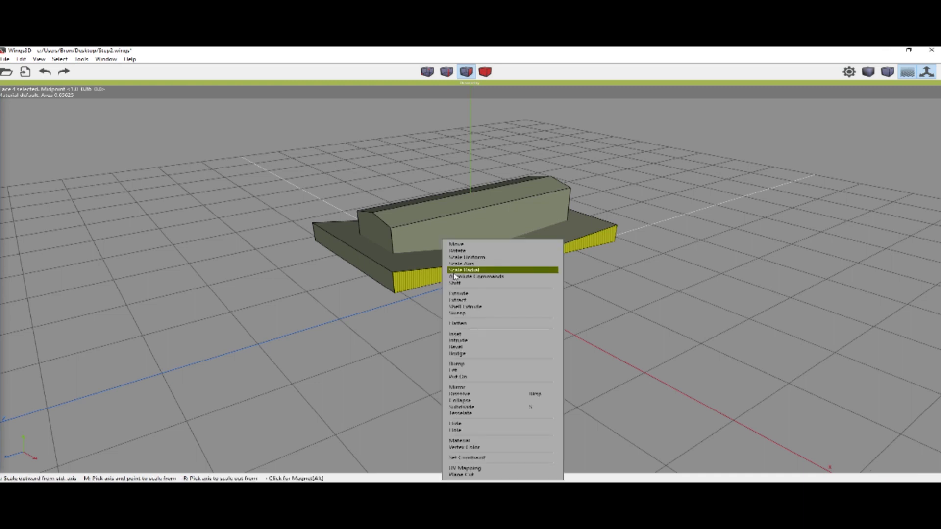
left_click(488, 278)
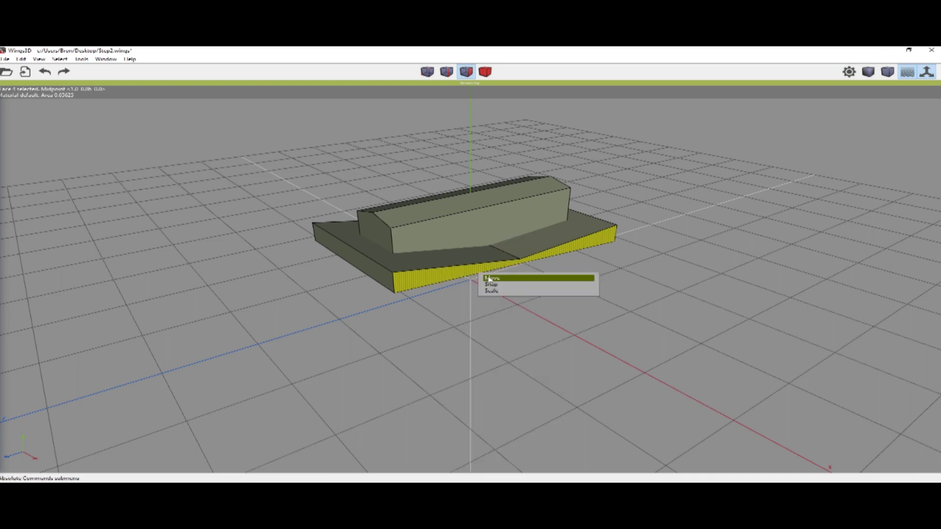
left_click(518, 285)
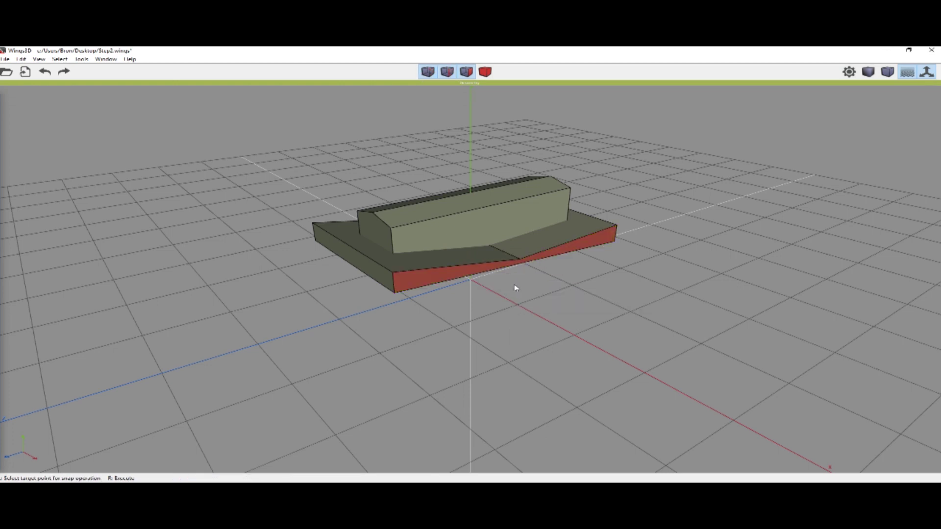
left_click(440, 235)
right_click(448, 235)
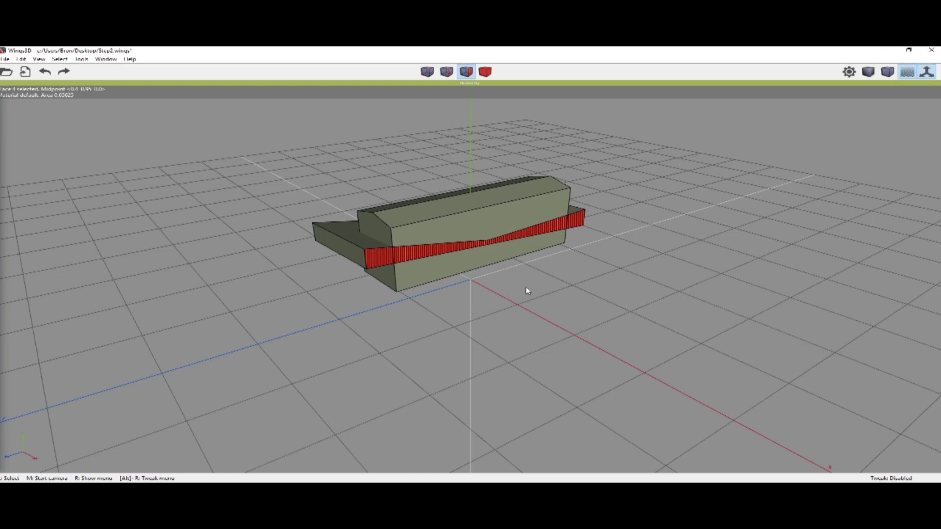
key("space")
middle_click_drag(576, 293, 609, 292)
- Start snapping the base's other side face, cancel it, and clear the selection
left_click(593, 243)
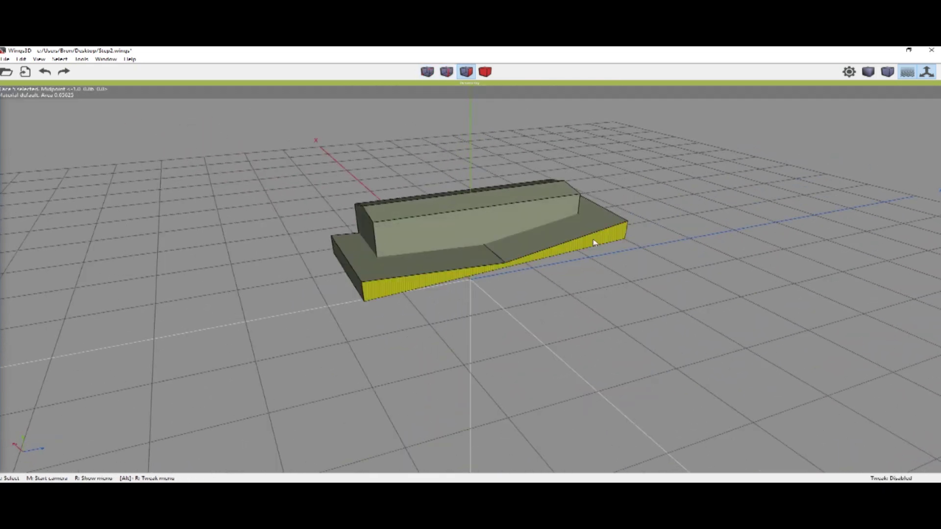
right_click(597, 243)
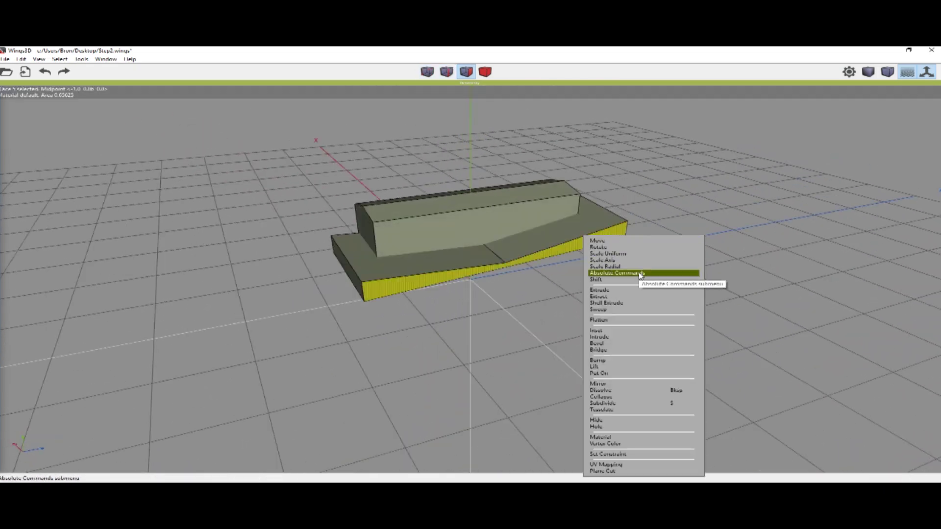
left_click(639, 274)
left_click(659, 281)
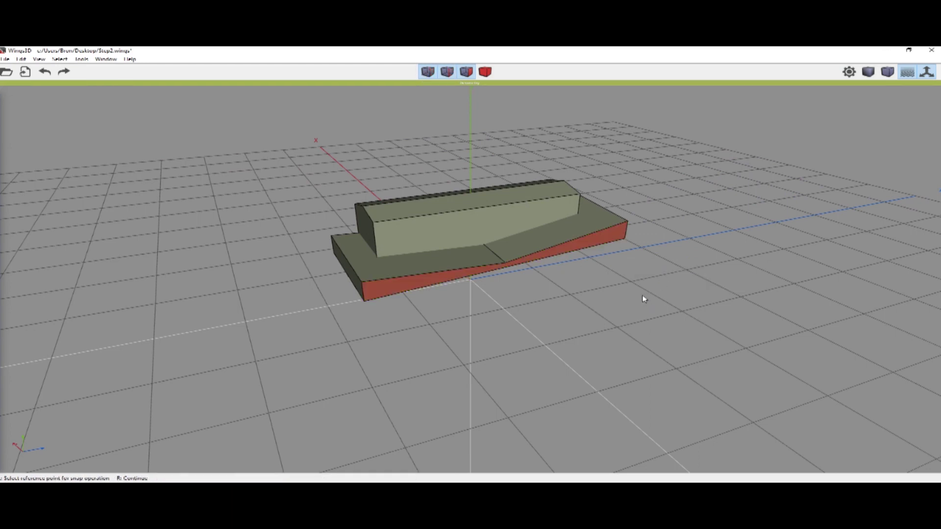
right_click(595, 279)
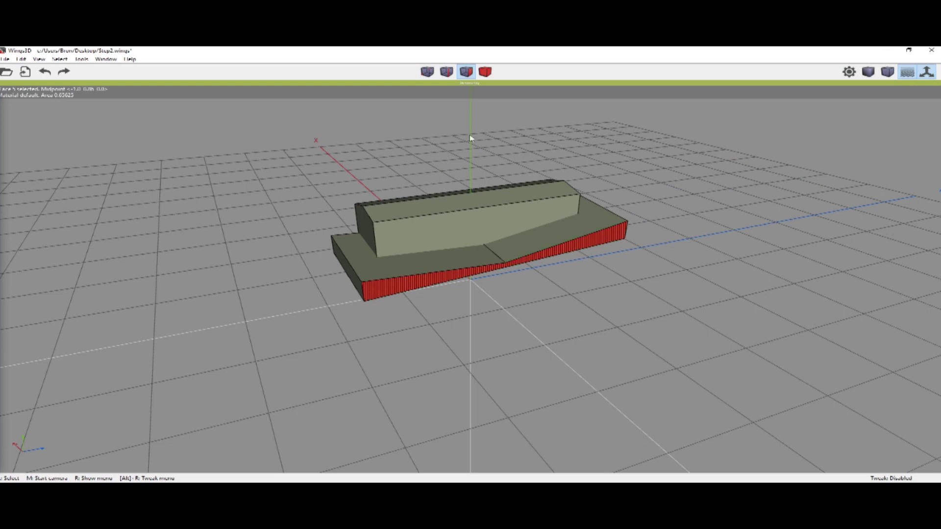
key("space")
key("2")
left_click(576, 239)
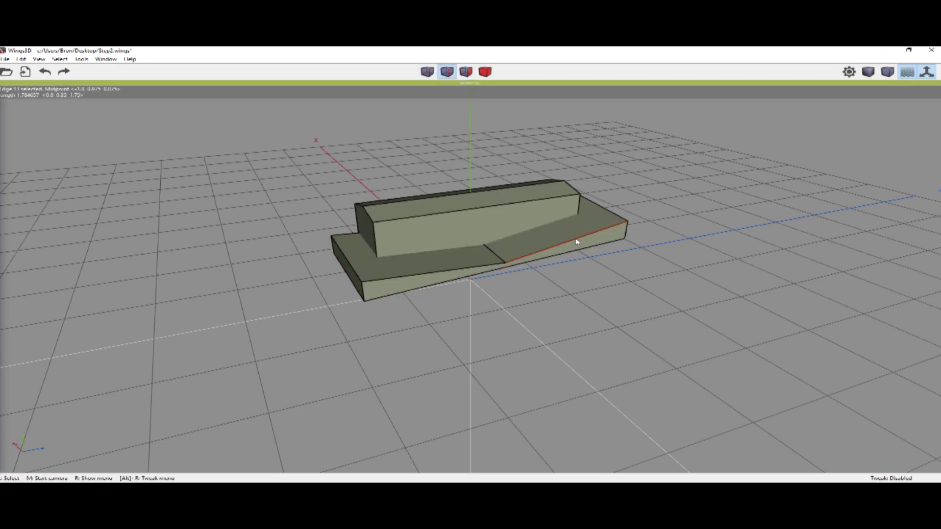
key("space")
key("3")
- Snap the base's opposite long side face to the upper block's side face
left_click(591, 243)
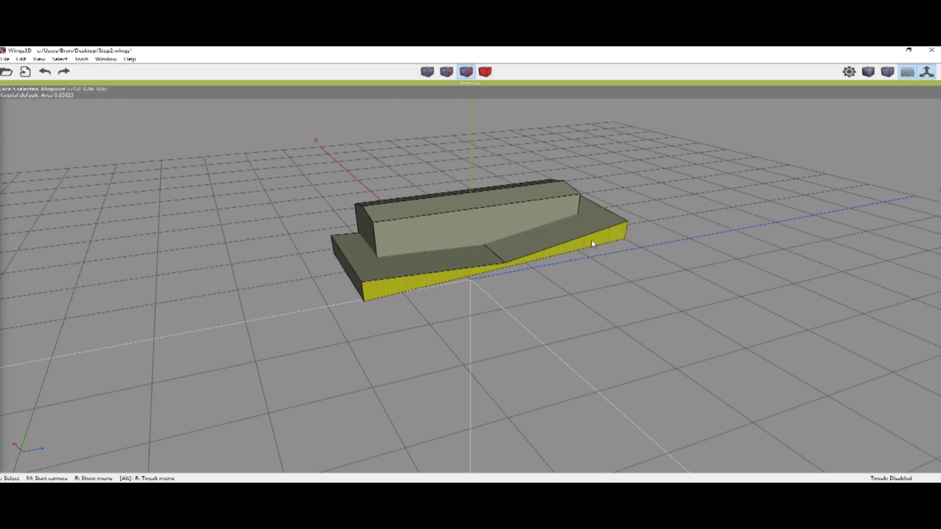
right_click(592, 243)
left_click(638, 275)
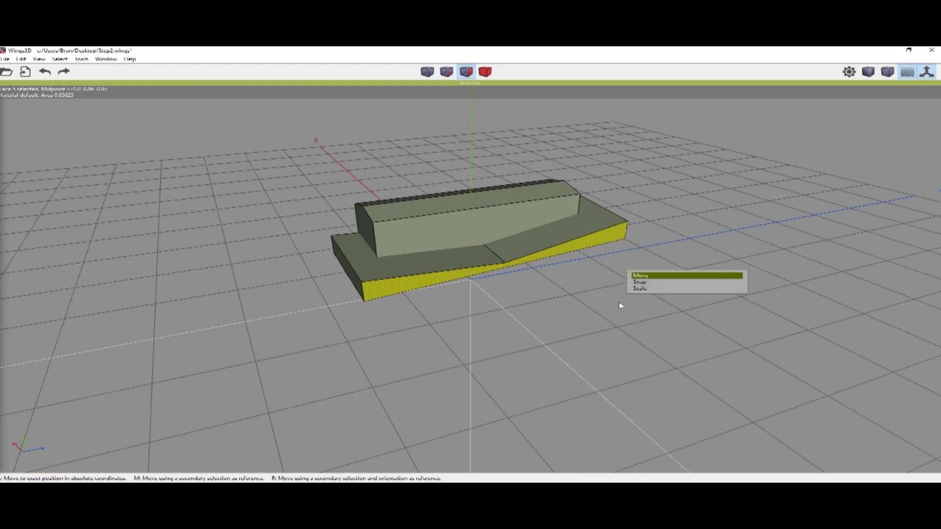
left_click(650, 283)
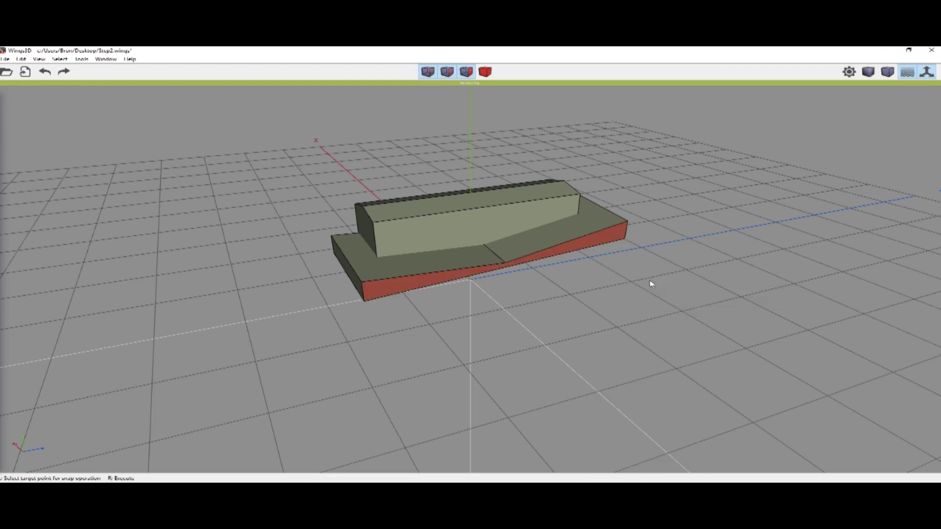
left_click(539, 220)
middle_click(533, 218)
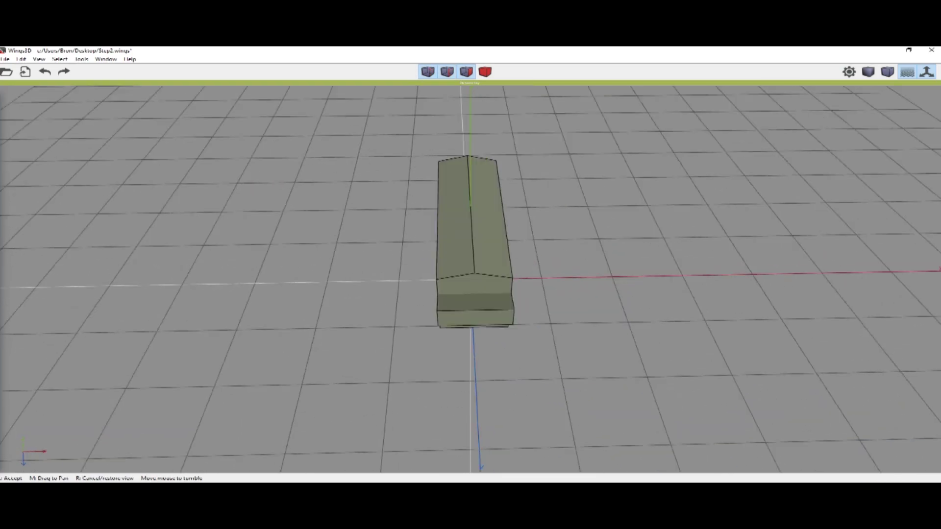
- Snap the protruding slab's end face flush with the box's end face
left_click(557, 263)
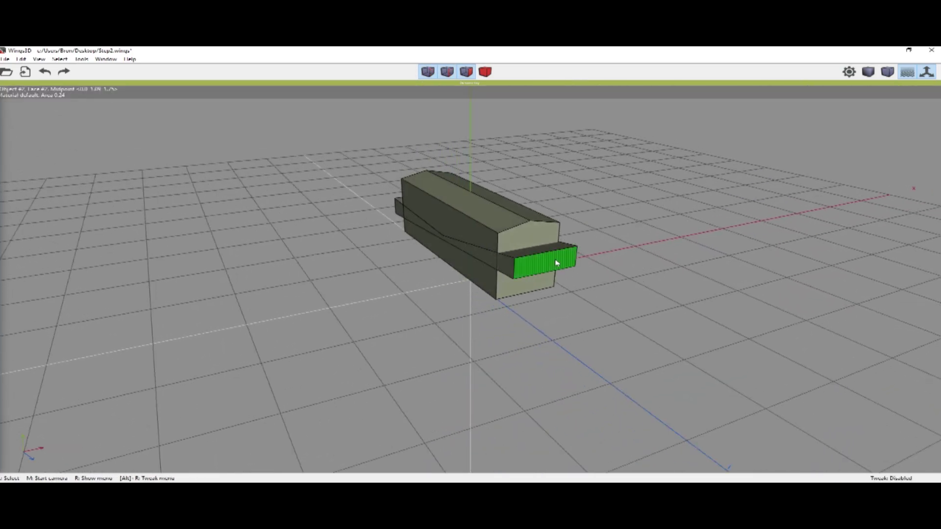
left_click(556, 263)
right_click(556, 263)
left_click(600, 278)
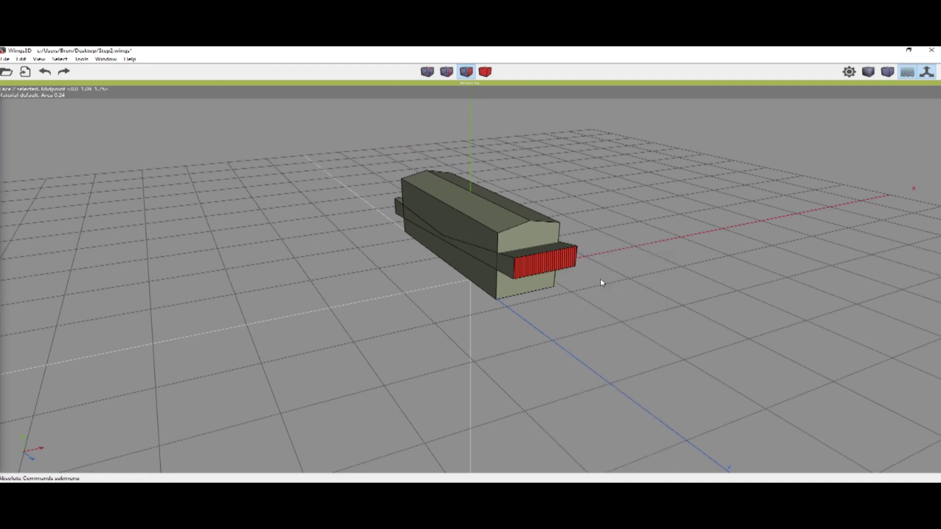
left_click(608, 288)
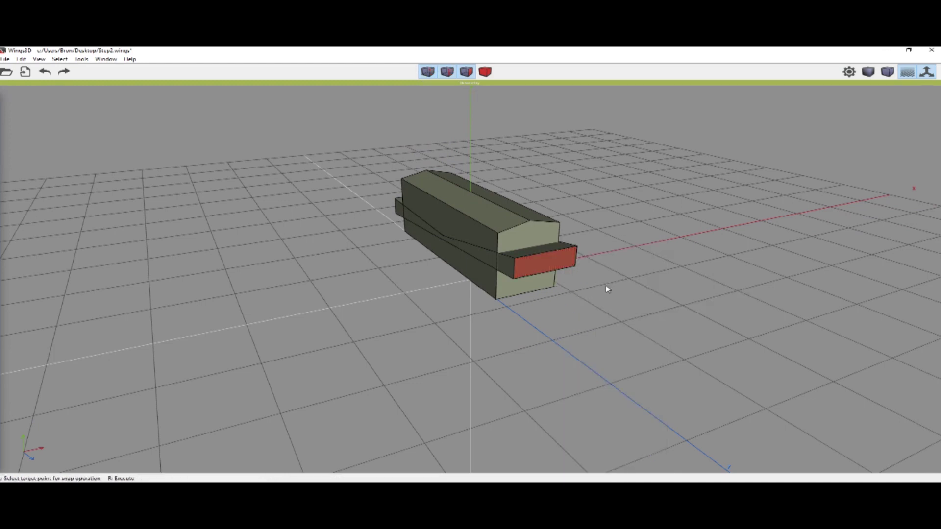
left_click(532, 244)
right_click(532, 244)
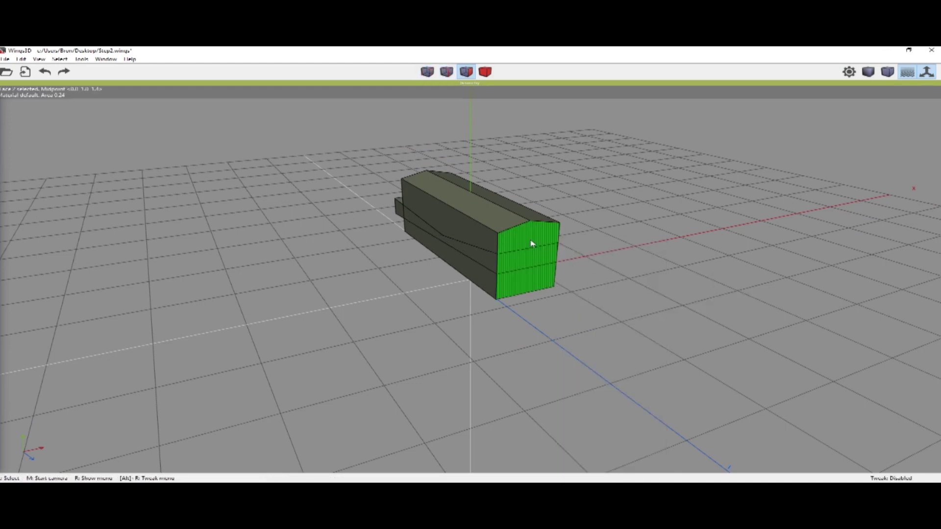
left_click(552, 313)
- Snap the extruded block's small end face flush into the boxcar's other end
middle_click(558, 313)
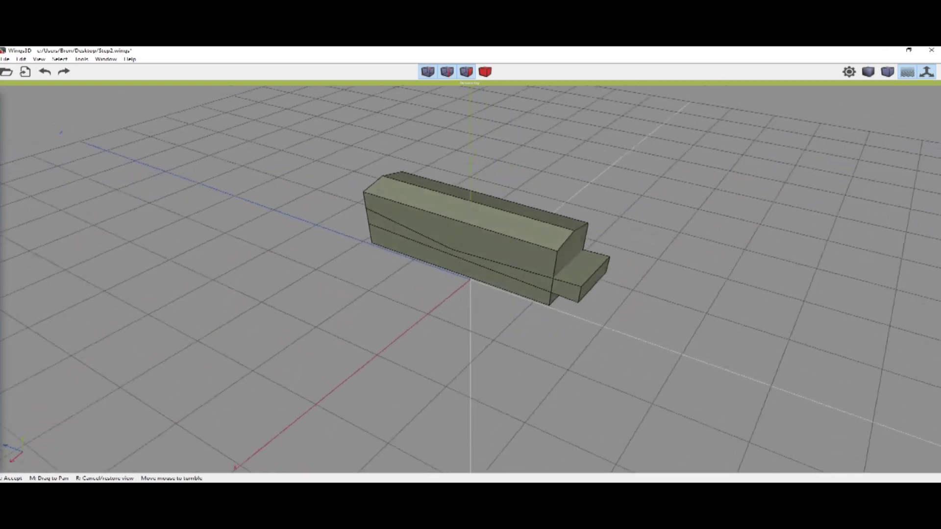
left_click(561, 297)
left_click(554, 281)
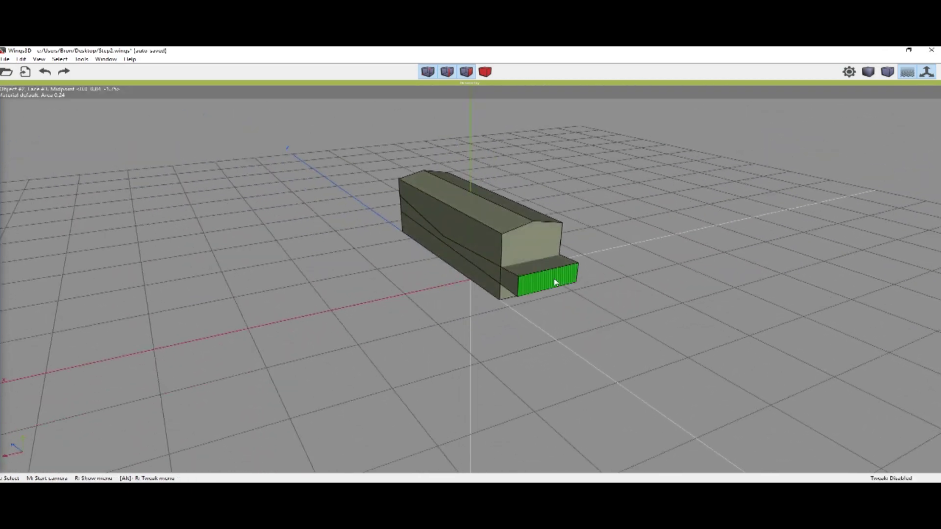
right_click(598, 290)
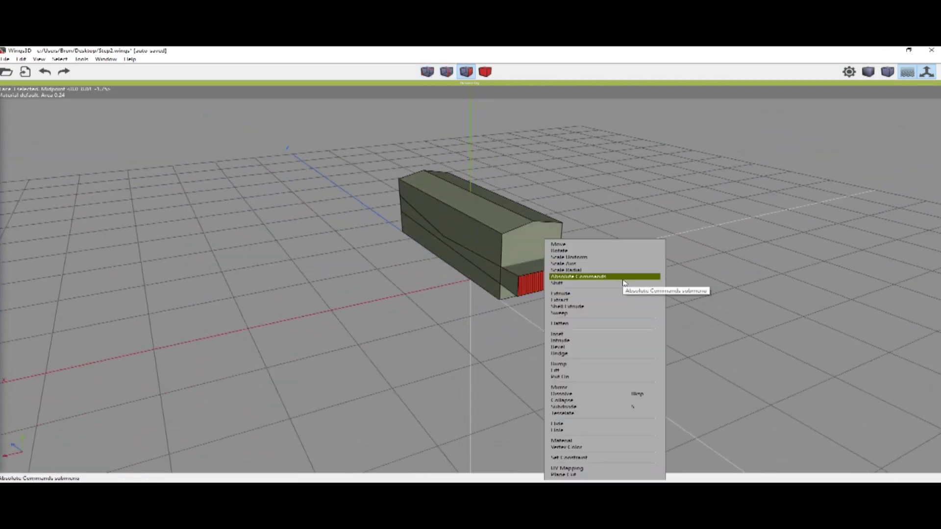
left_click(624, 278)
left_click(632, 292)
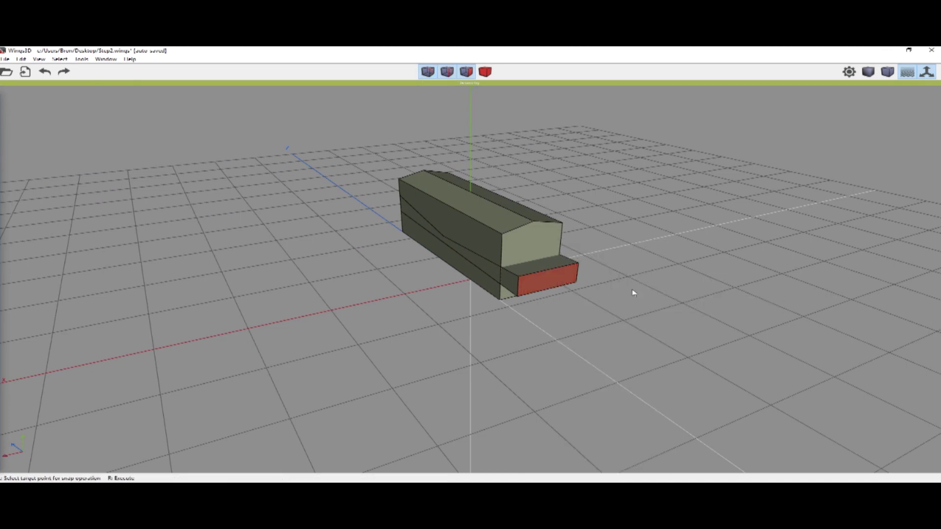
left_click(548, 252)
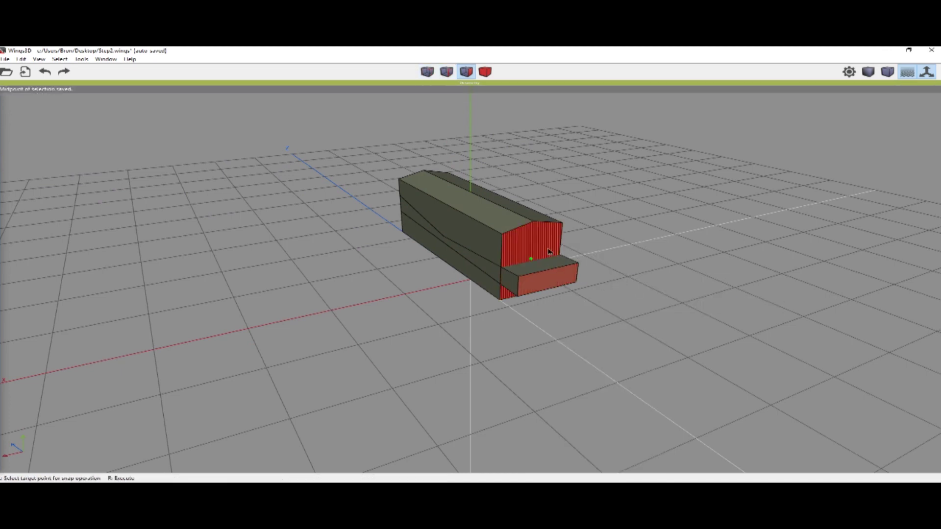
right_click(548, 252)
left_click(577, 313)
- Lower the end's middle band face to Y 0.9 using Absolute Commands > Move
middle_click(616, 316)
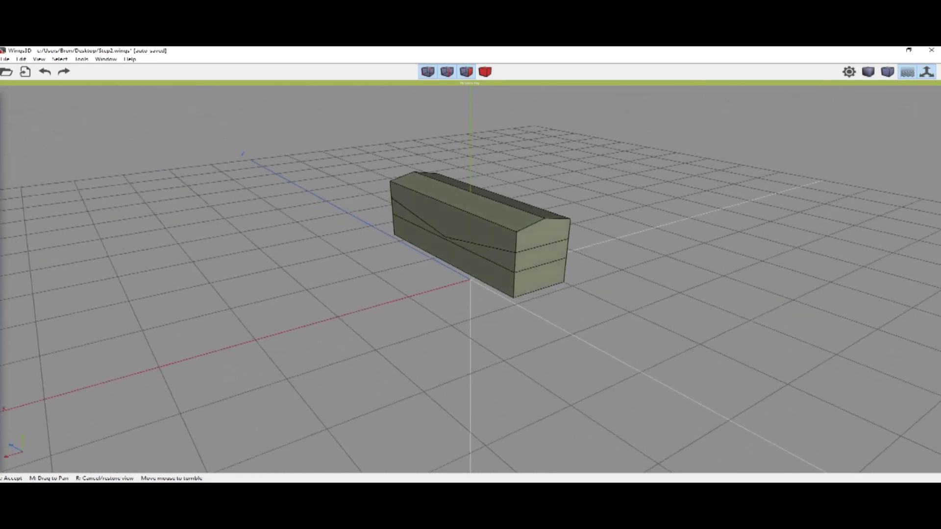
left_click(616, 316)
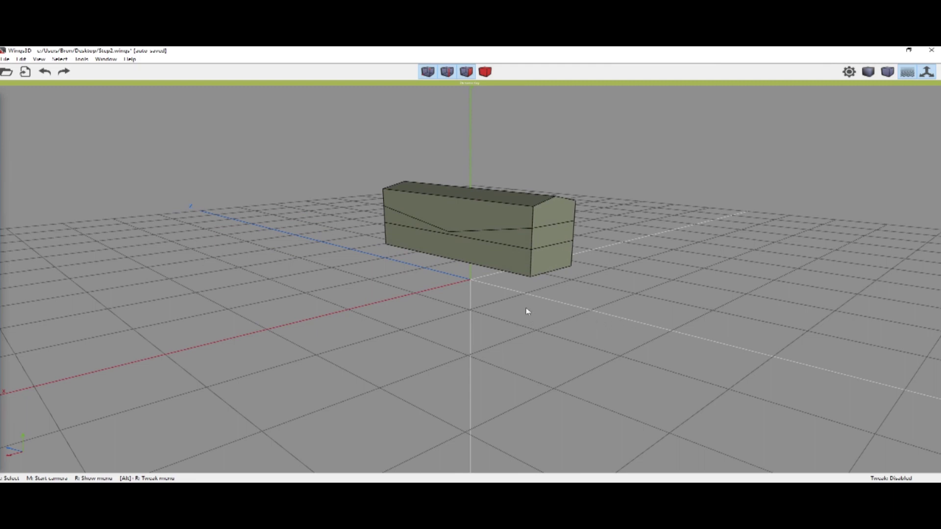
middle_click(600, 298)
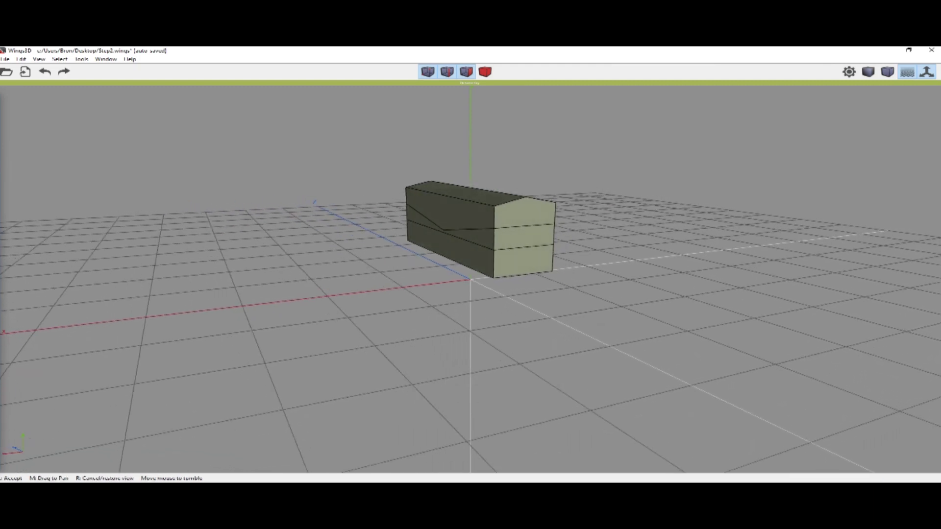
left_click(601, 298)
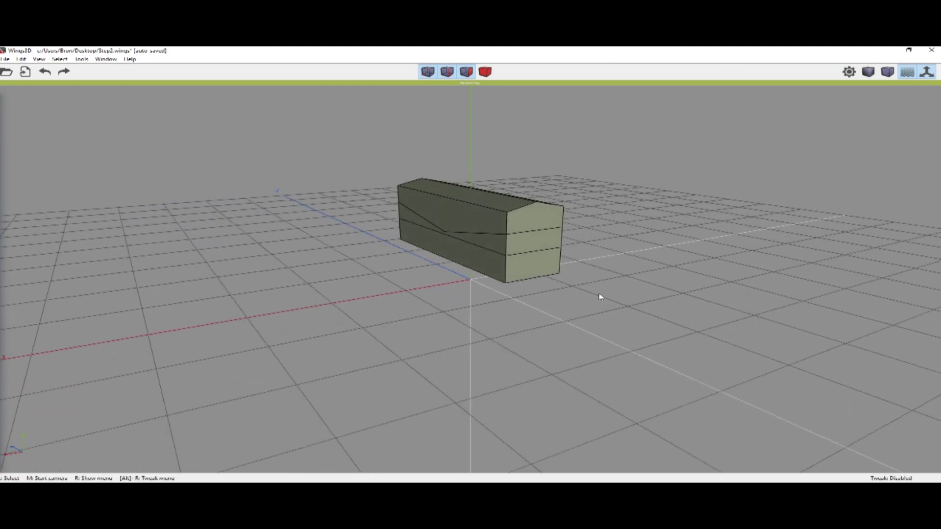
middle_click(533, 243)
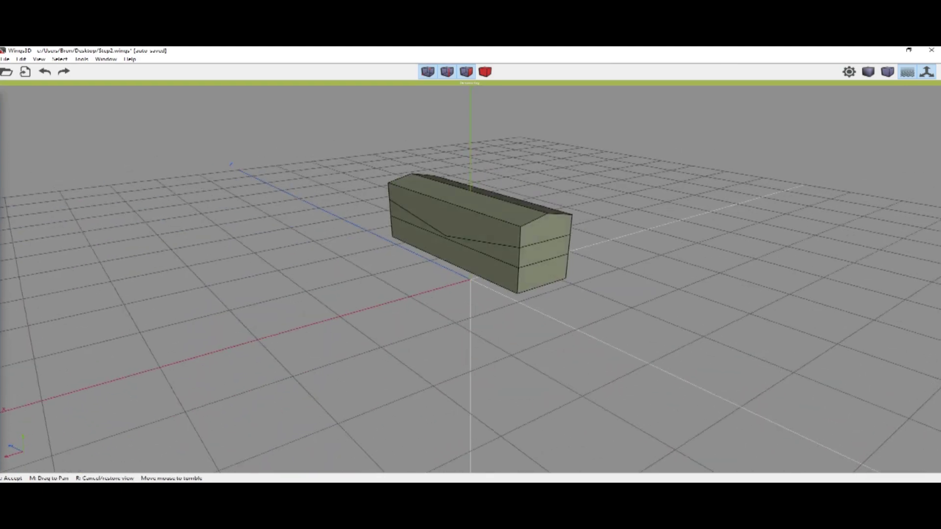
left_click(609, 289)
left_click(544, 248)
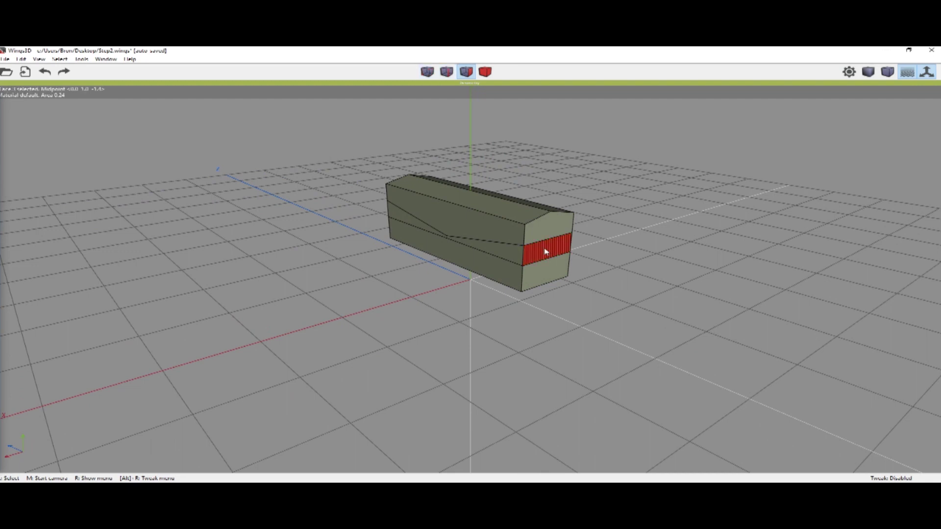
right_click(561, 256)
left_click(604, 278)
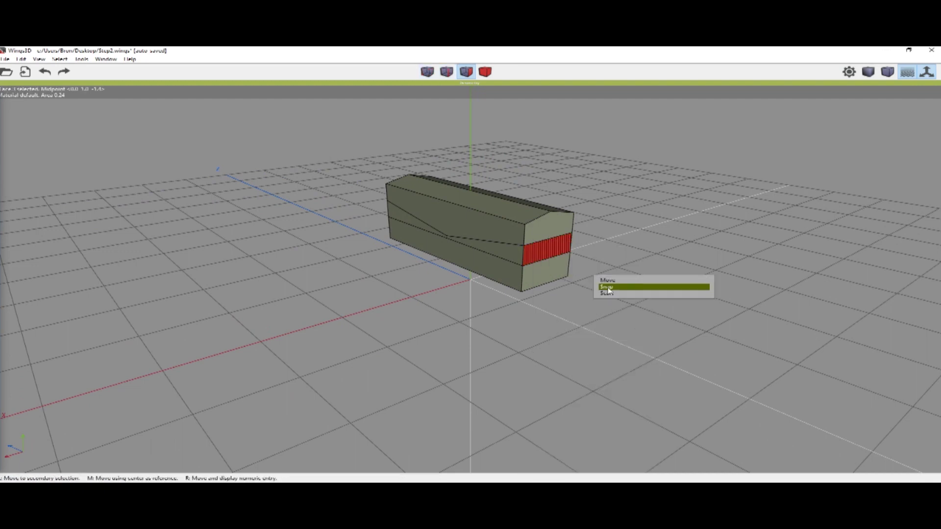
right_click(611, 280)
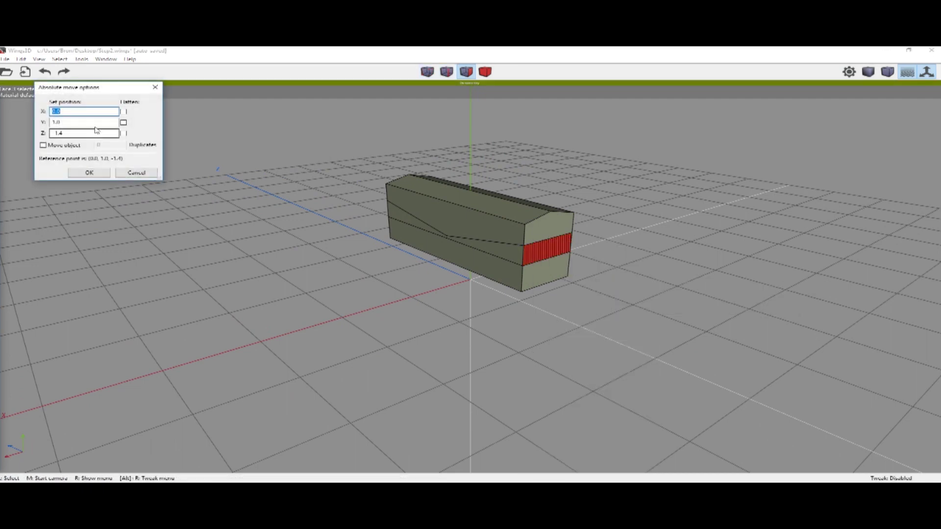
type("0.9")
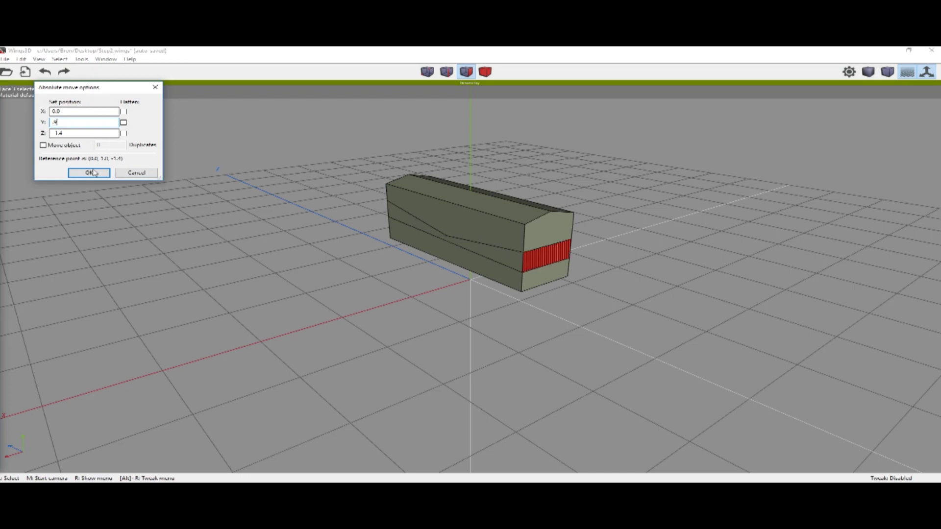
left_click(89, 172)
left_click(569, 324)
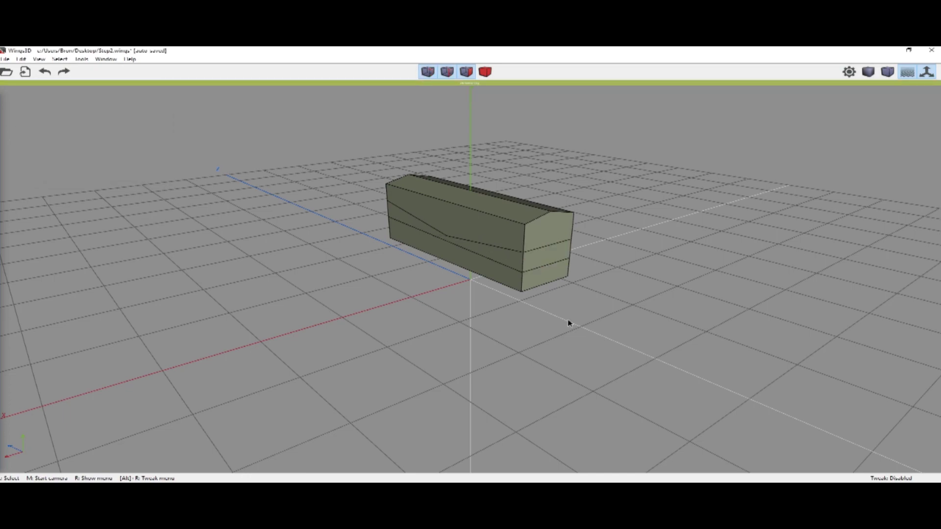
middle_click(567, 323)
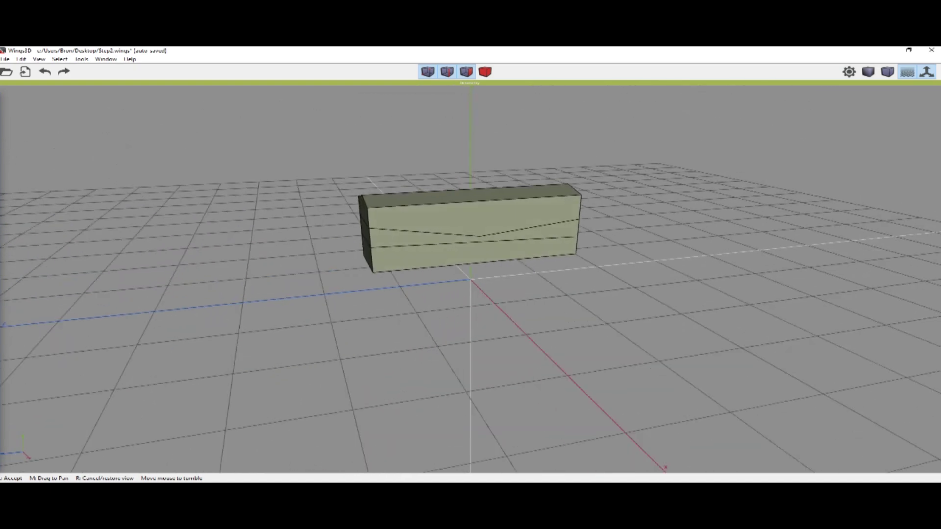
left_click(570, 327)
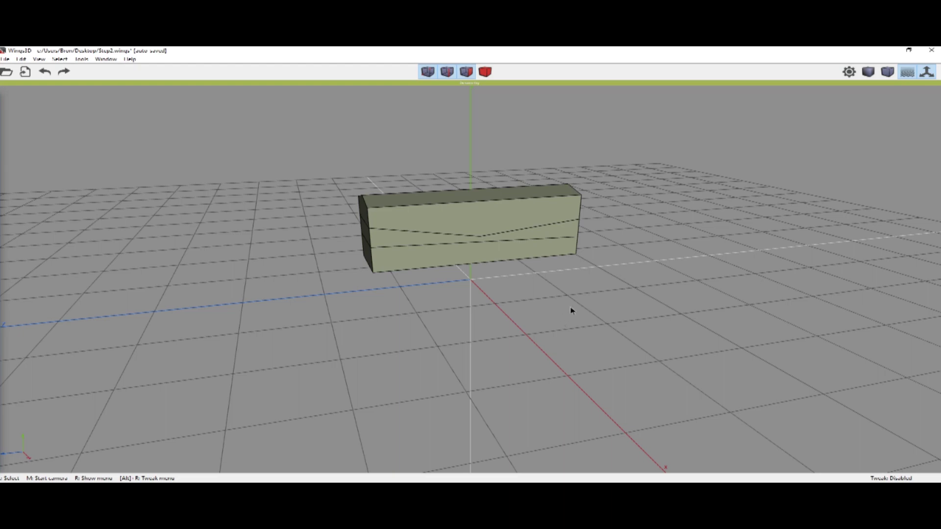
middle_click(571, 310)
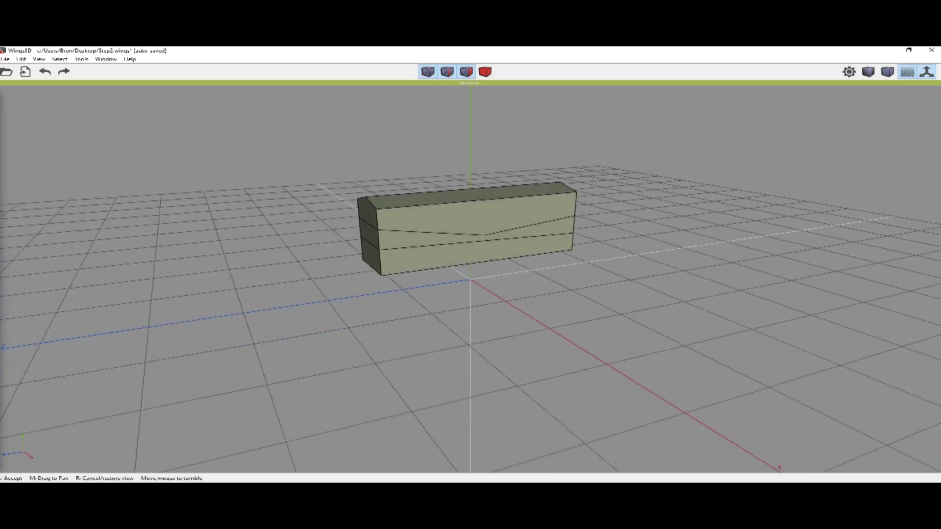
- Select the middle band faces on both long sides and both ends of the boxcar
left_click(541, 232)
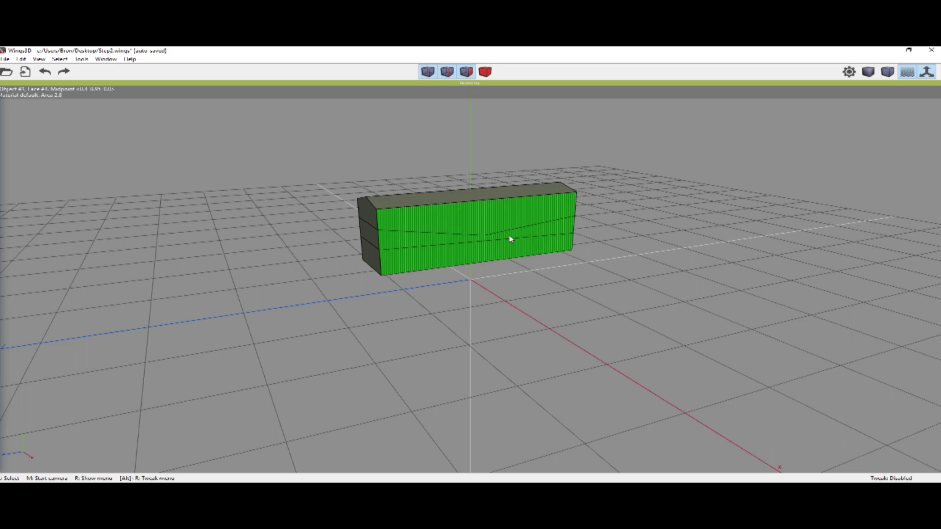
scroll(489, 227, "up", 3)
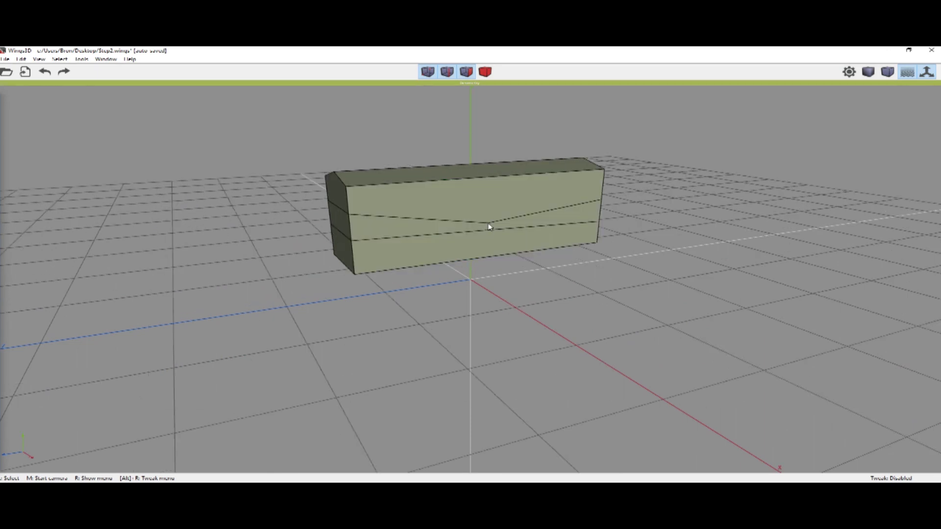
left_click(379, 228)
left_click(338, 224)
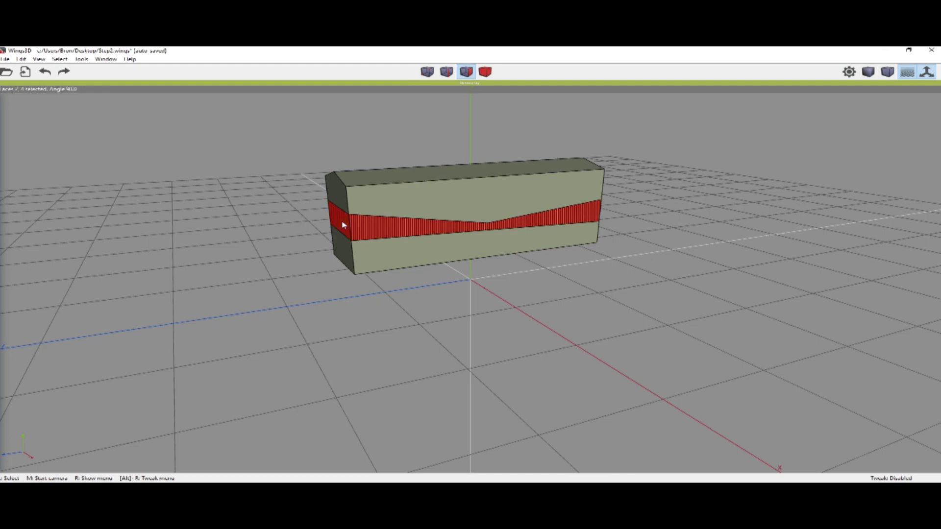
middle_click(338, 224)
left_click(510, 253)
left_click(511, 254)
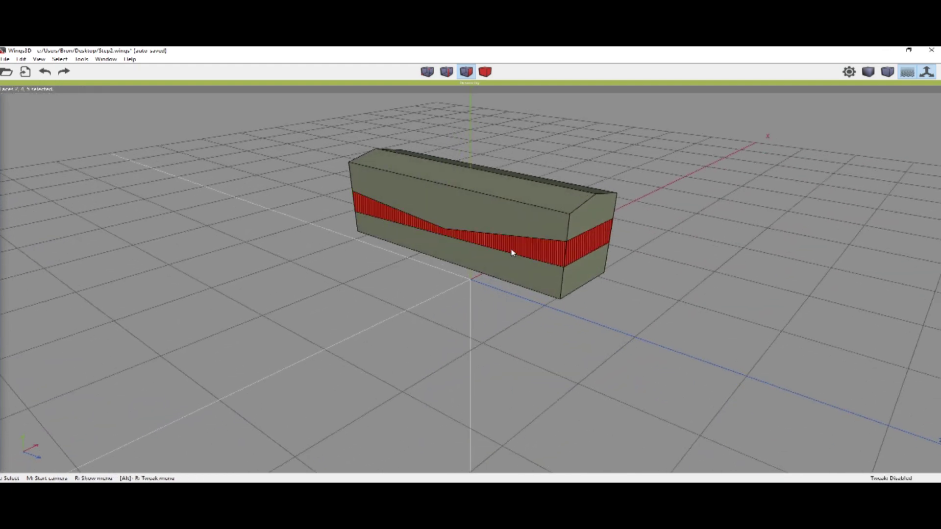
middle_click(511, 253)
left_click(544, 273)
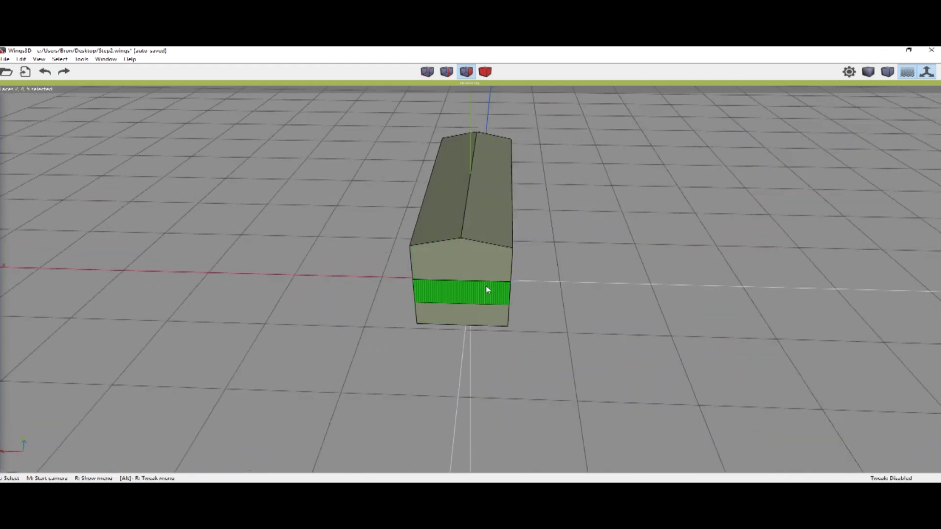
left_click(489, 289)
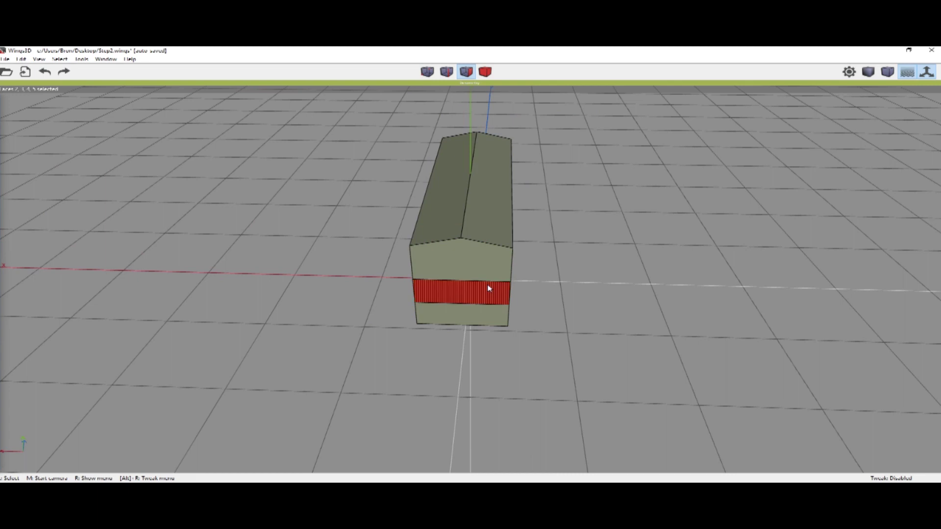
- Scale the selected band faces to X 0.81 and Z 2.81 with Absolute Scale
right_click(488, 289)
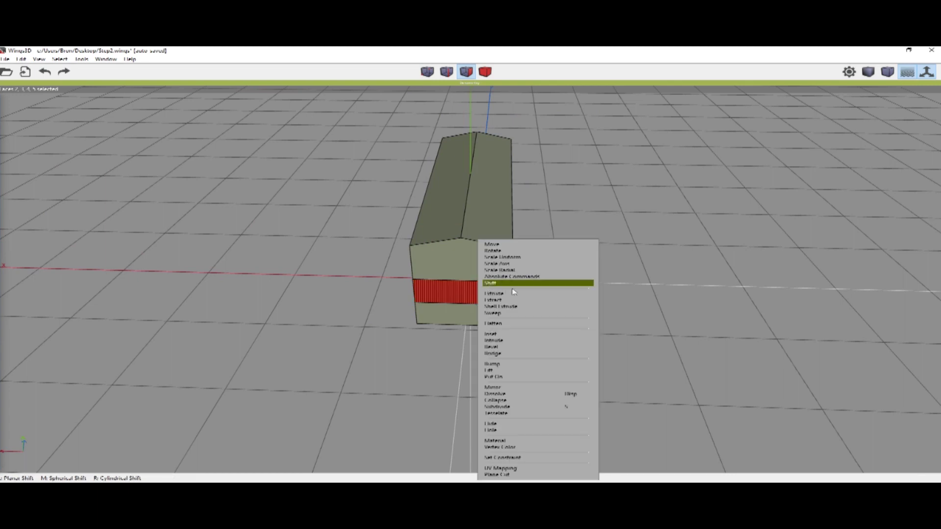
left_click(536, 279)
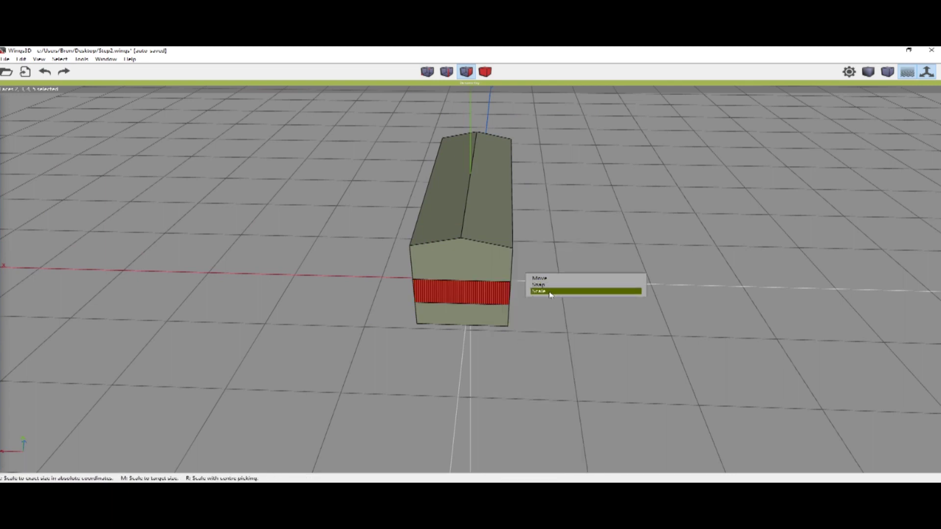
left_click(548, 291)
left_click(91, 113)
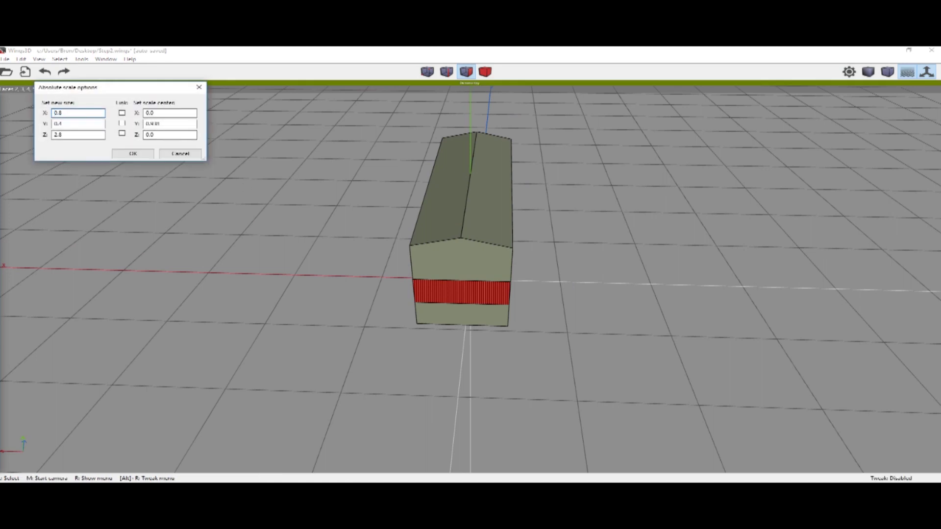
type("1")
left_click(90, 135)
type("1")
left_click(133, 154)
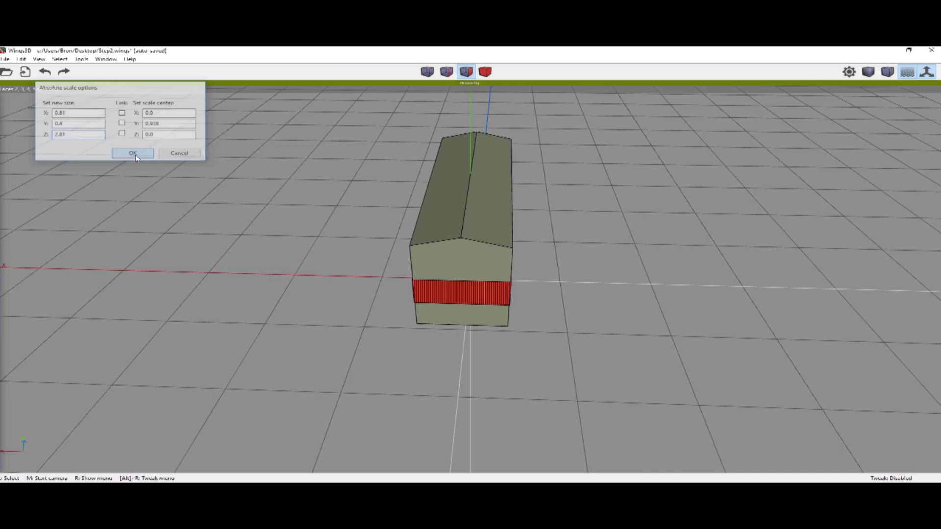
key("space")
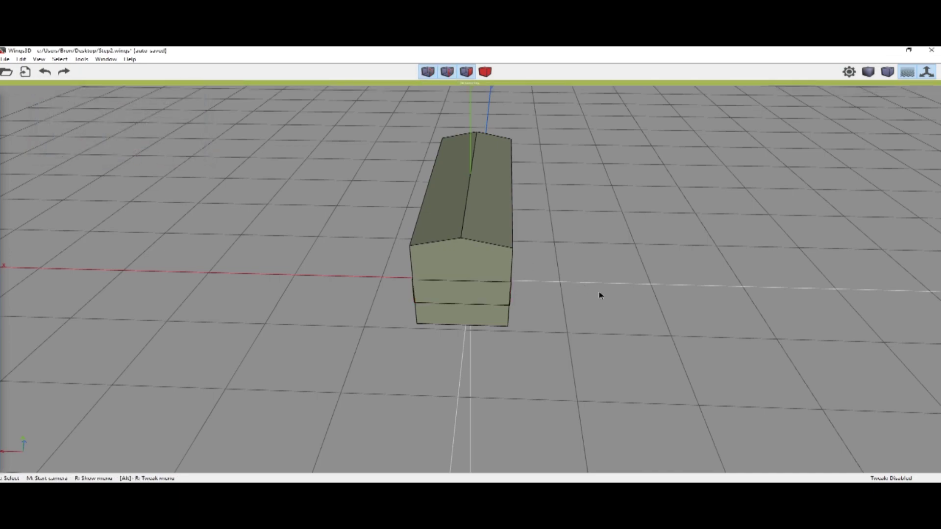
middle_click(599, 294)
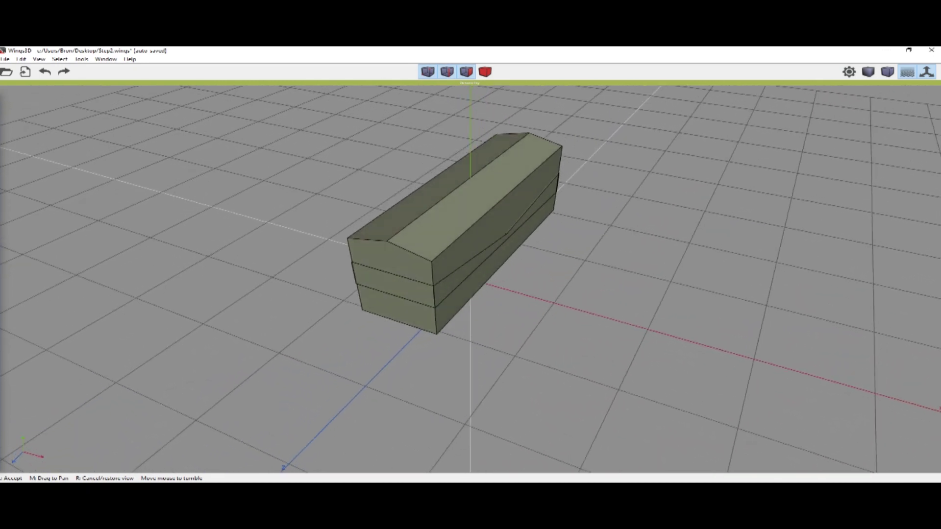
left_click(632, 315)
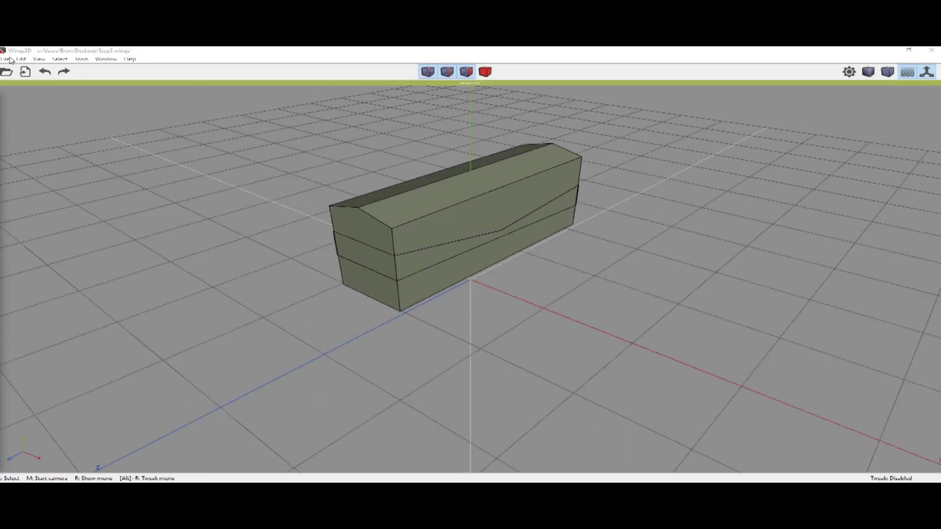
- Import the Desktop's Coupling - Bar 3D Studio file at the default scale
left_click(8, 60)
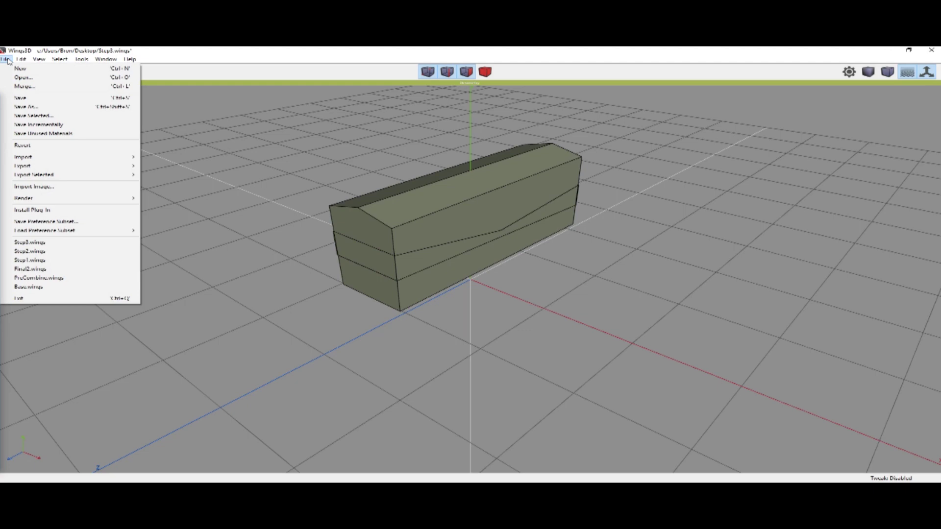
mouse_move(58, 157)
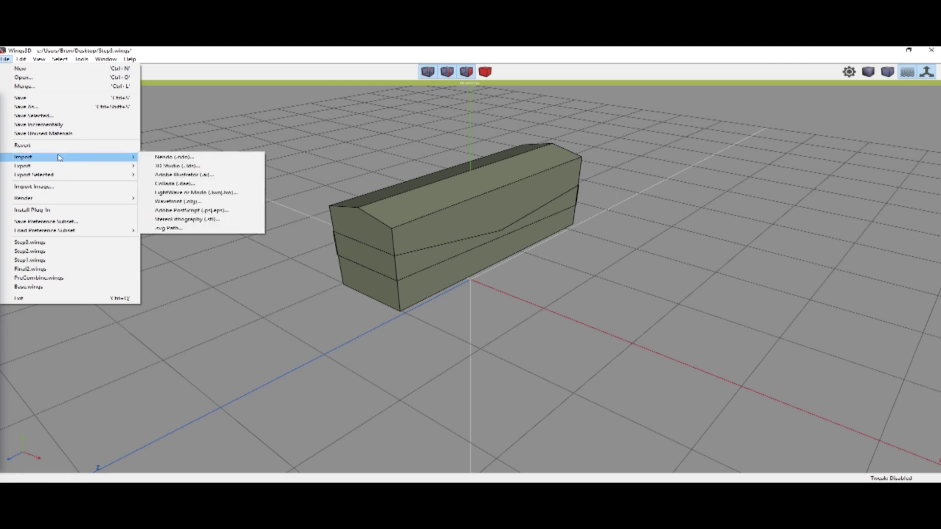
left_click(177, 167)
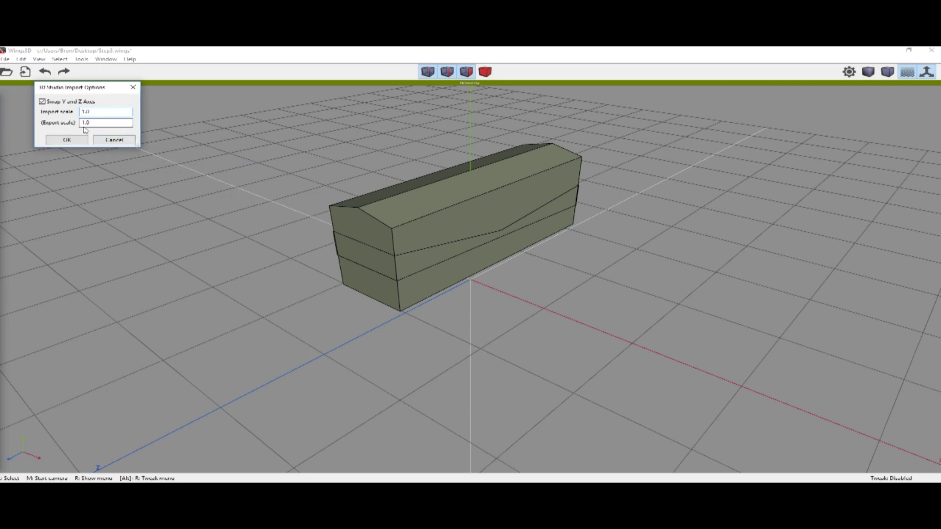
left_click(66, 140)
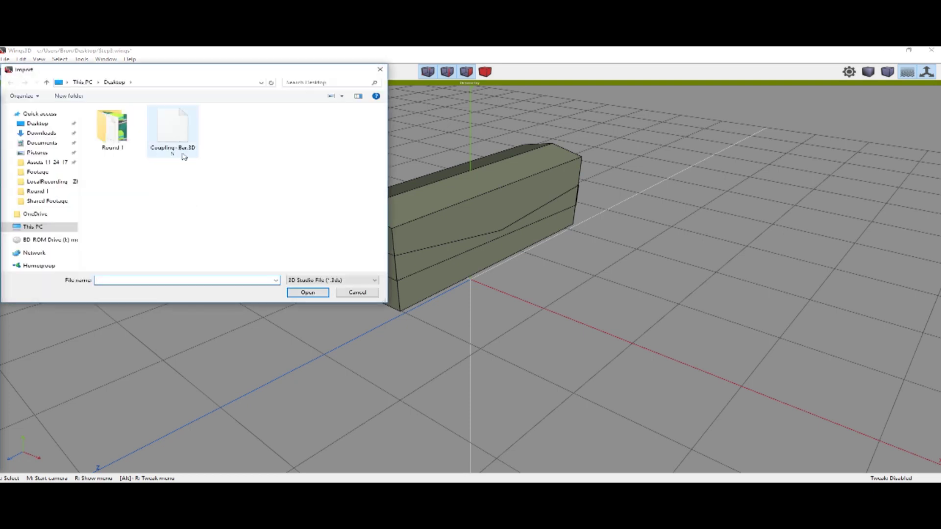
double_click(182, 155)
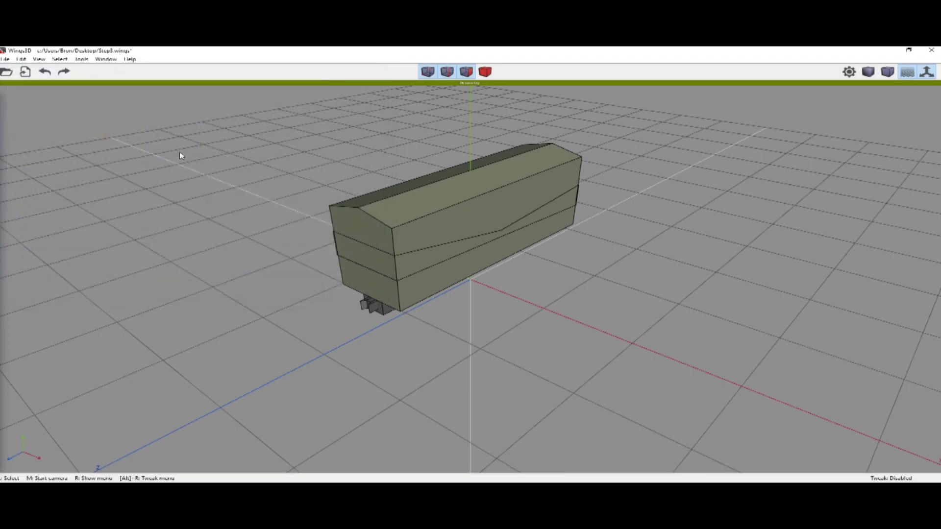
middle_click(582, 342)
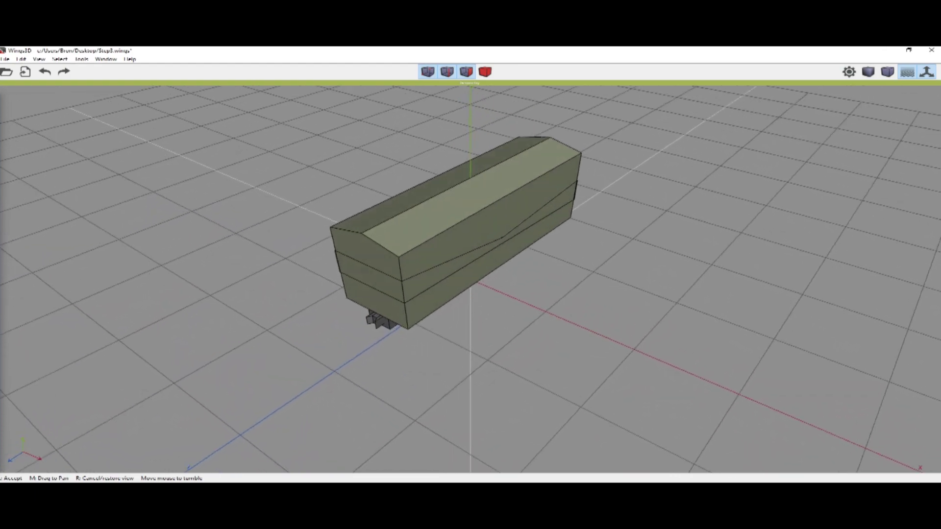
left_click(583, 342)
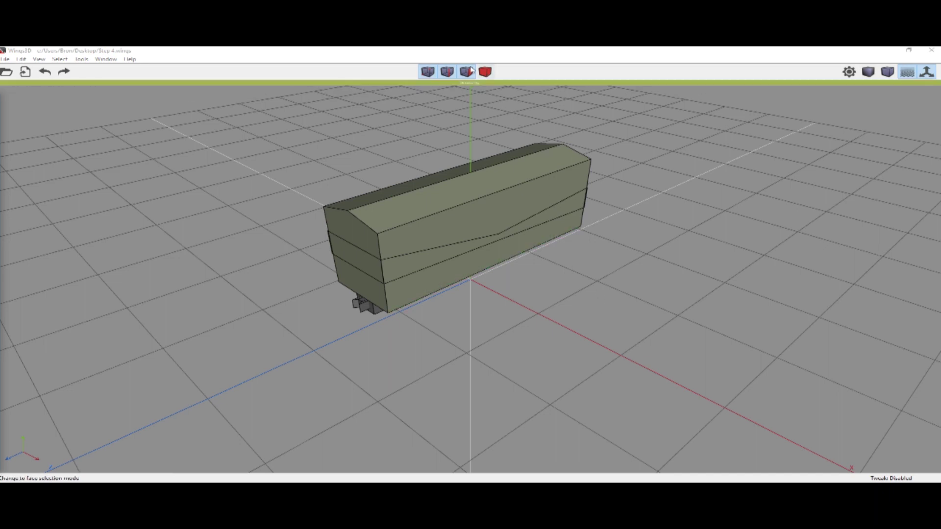
- Box-select the body and coupling bar in body mode and combine them
left_click(487, 73)
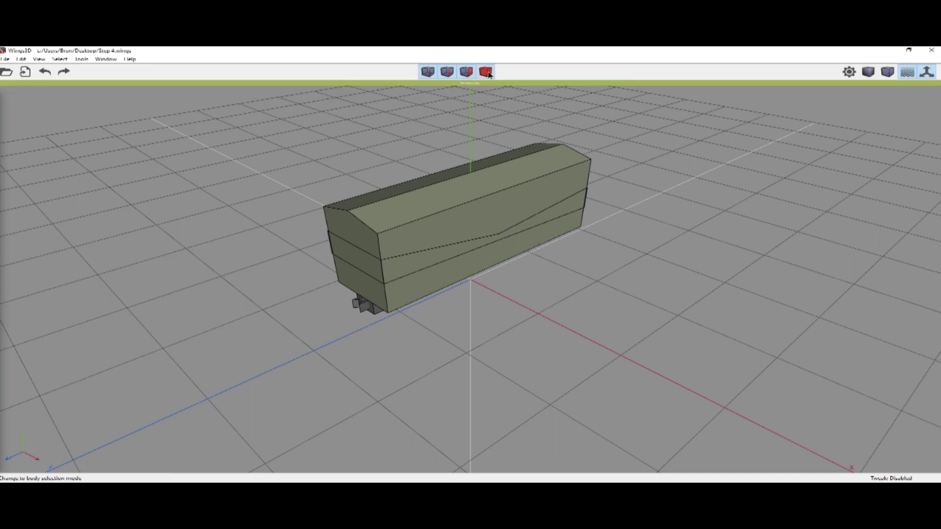
left_click_drag(684, 122, 231, 380)
right_click(447, 226)
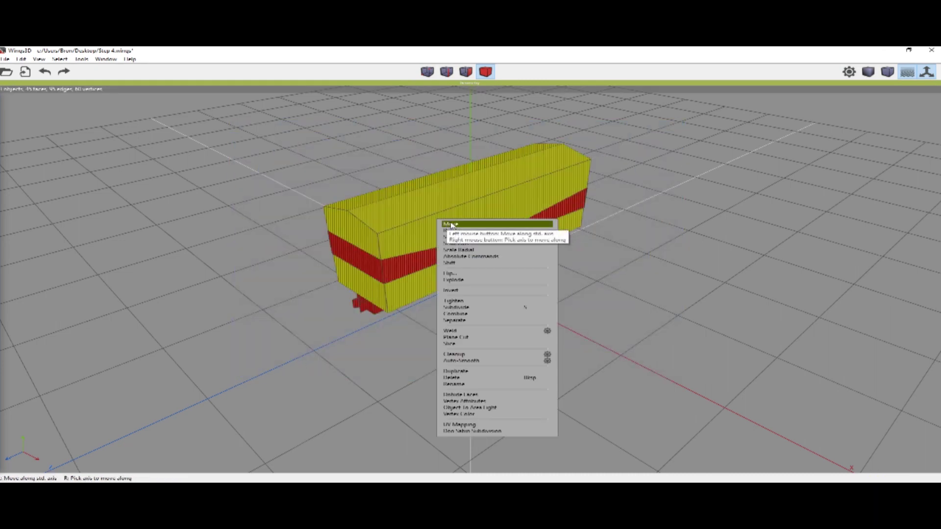
left_click(464, 314)
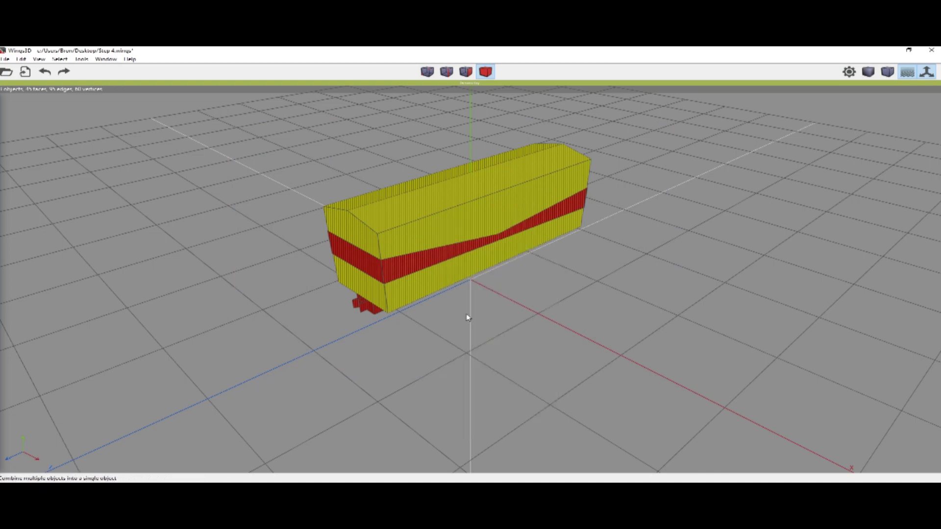
middle_click(507, 314)
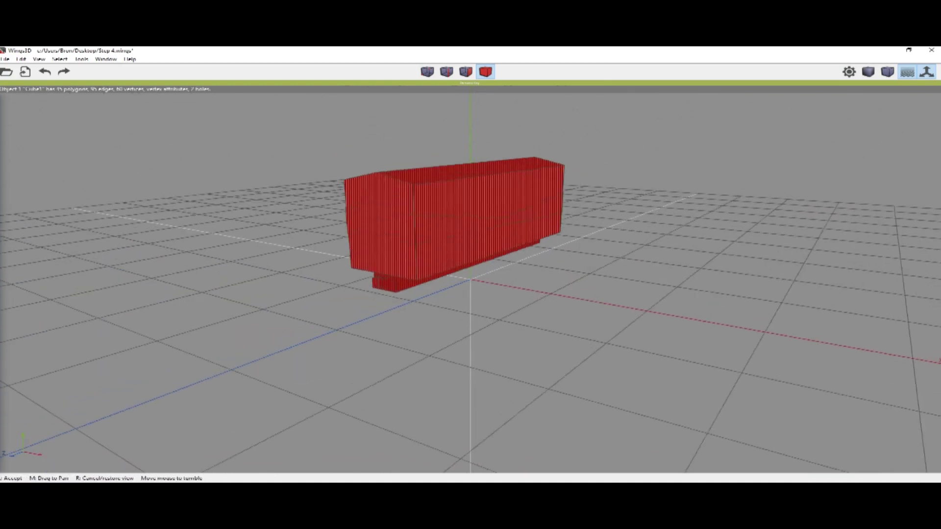
left_click(512, 315)
left_click(513, 315)
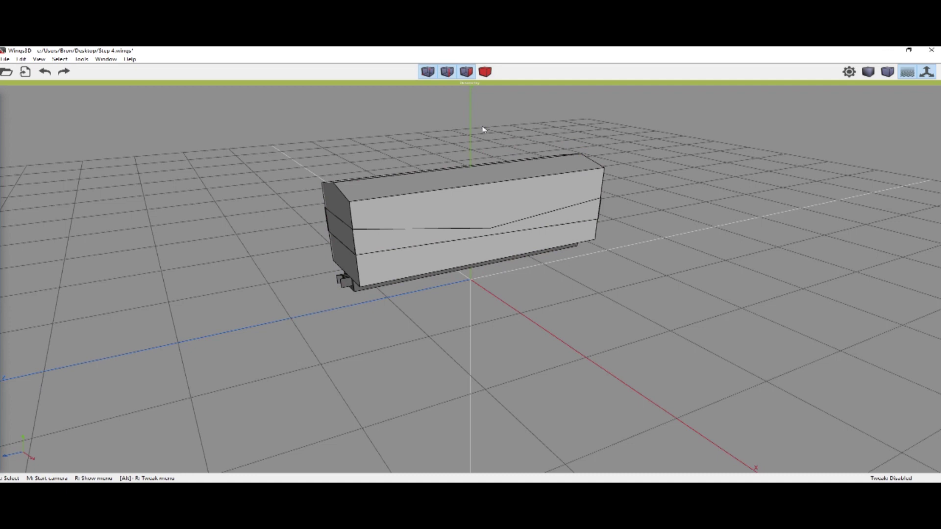
- Select all faces of the combined boxcar in face mode
left_click(466, 73)
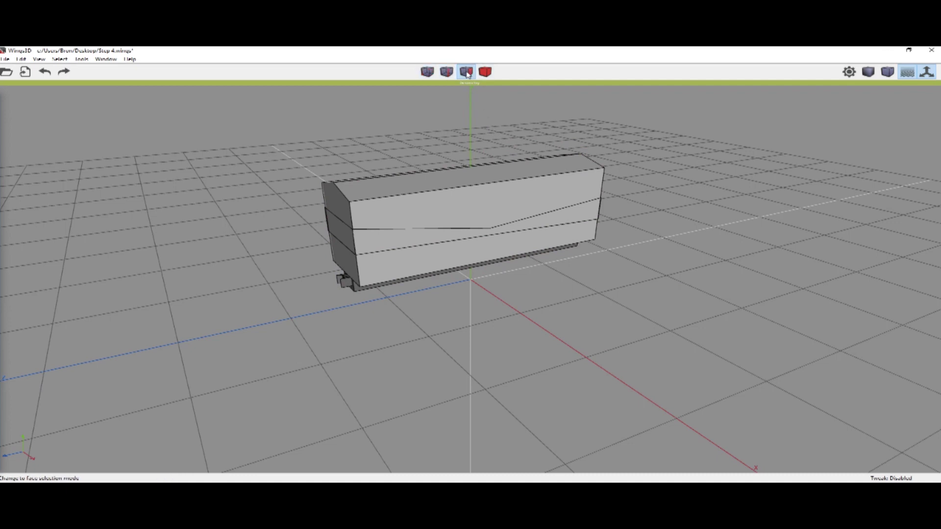
left_click_drag(657, 132, 322, 340)
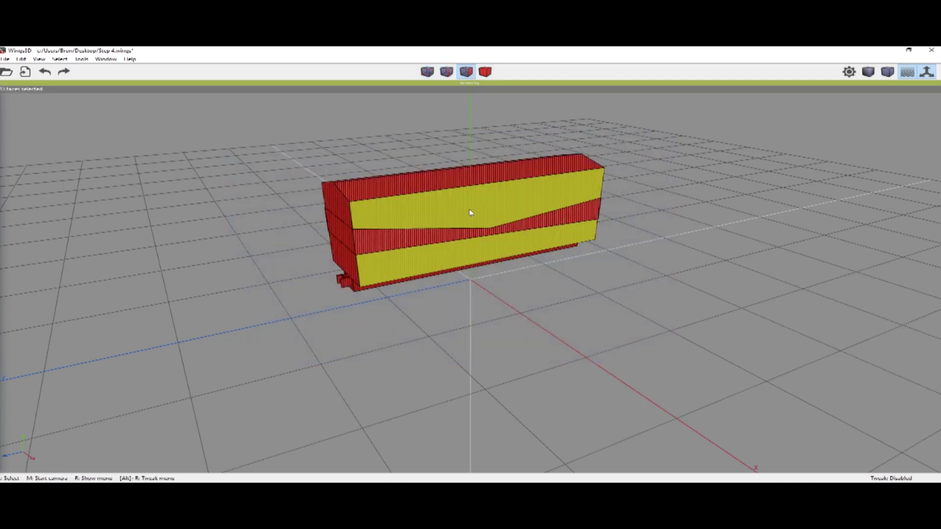
right_click(469, 213)
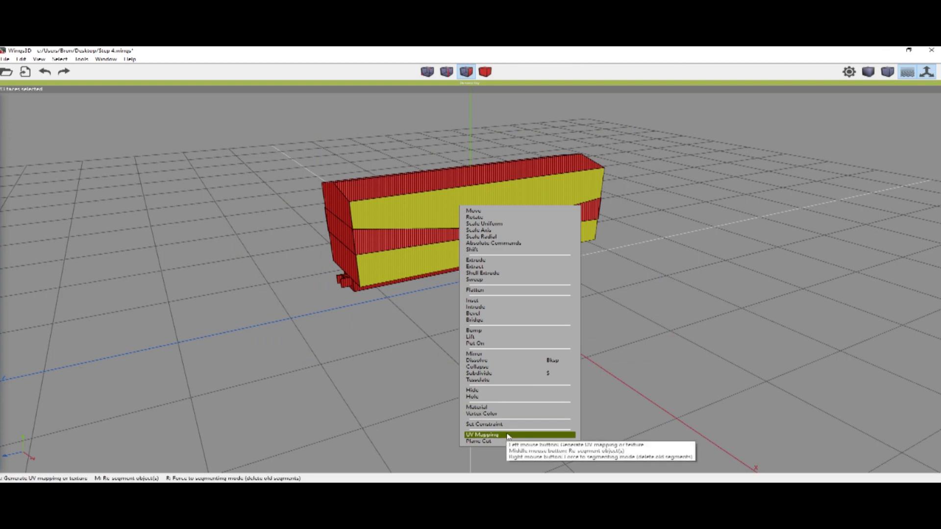
- Segment the faces by projection, unfold them, and dock the AutoUV window on top
left_click(507, 435)
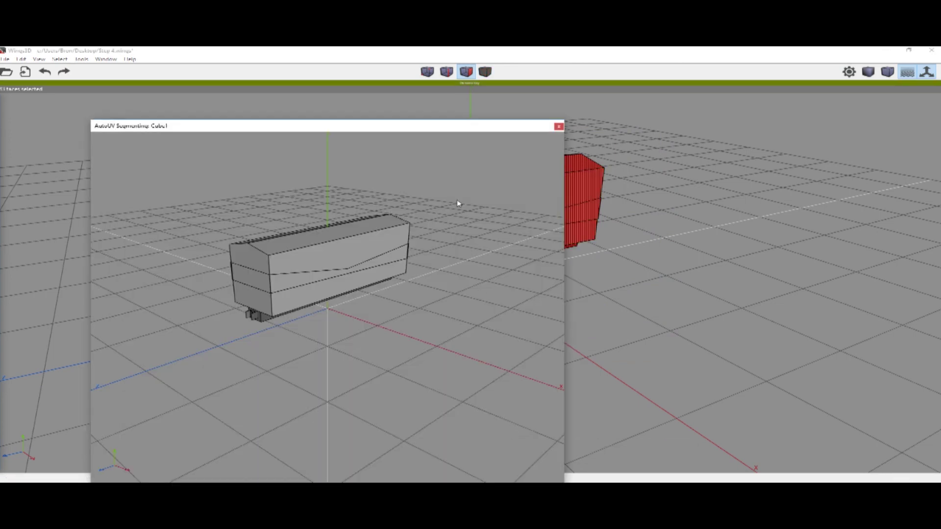
left_click_drag(454, 185, 182, 385)
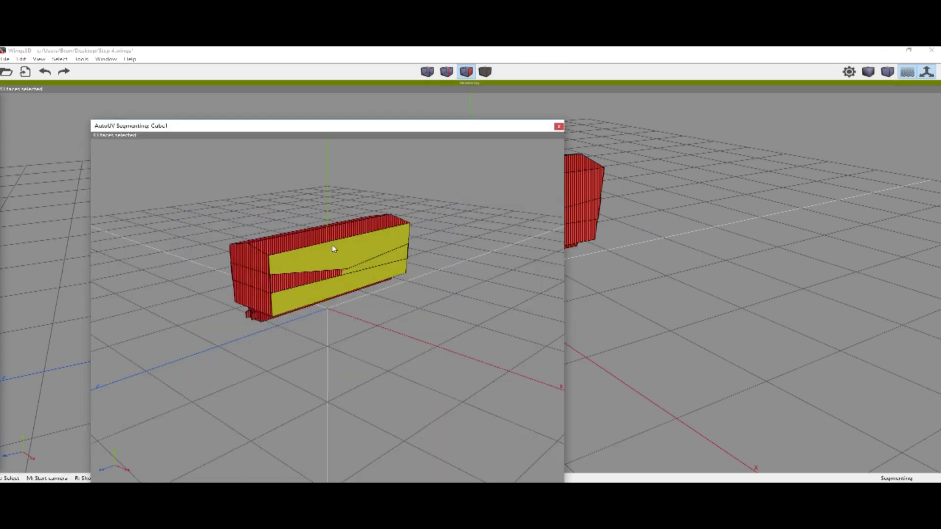
right_click(352, 254)
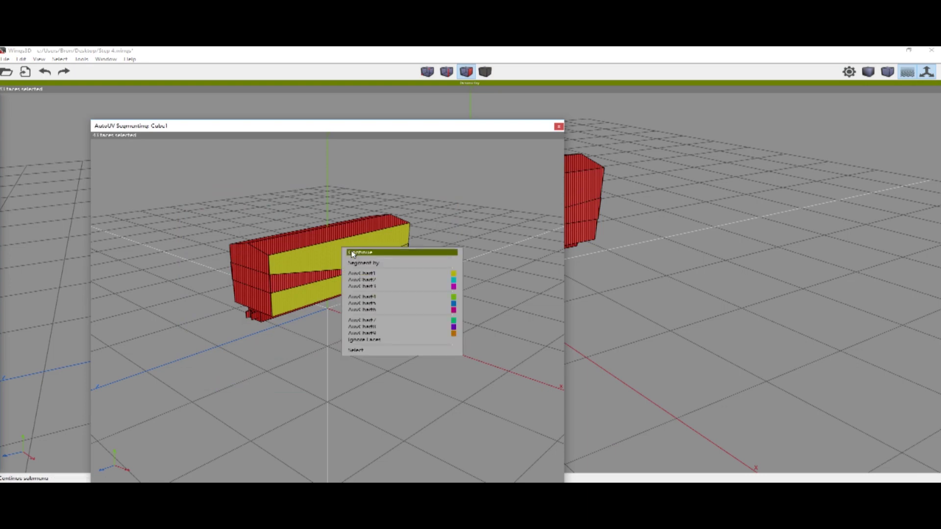
left_click(382, 265)
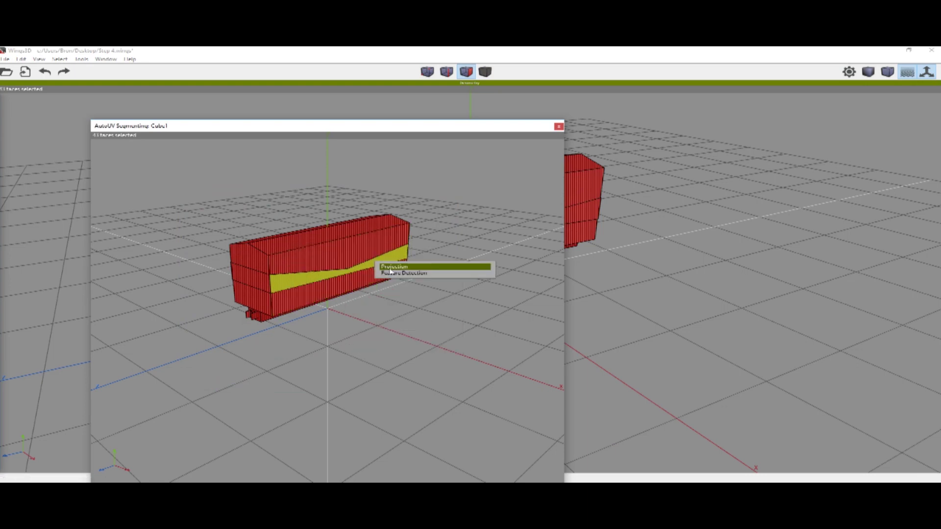
left_click(402, 267)
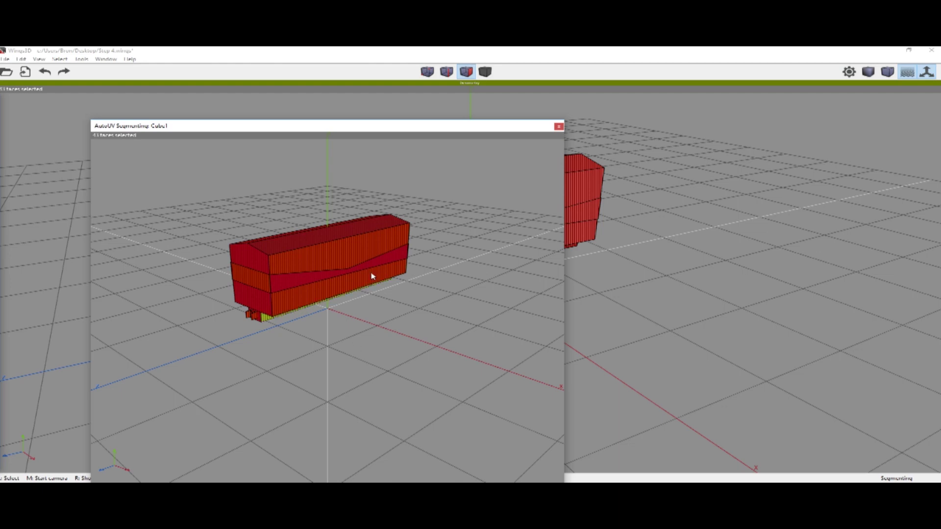
right_click(365, 258)
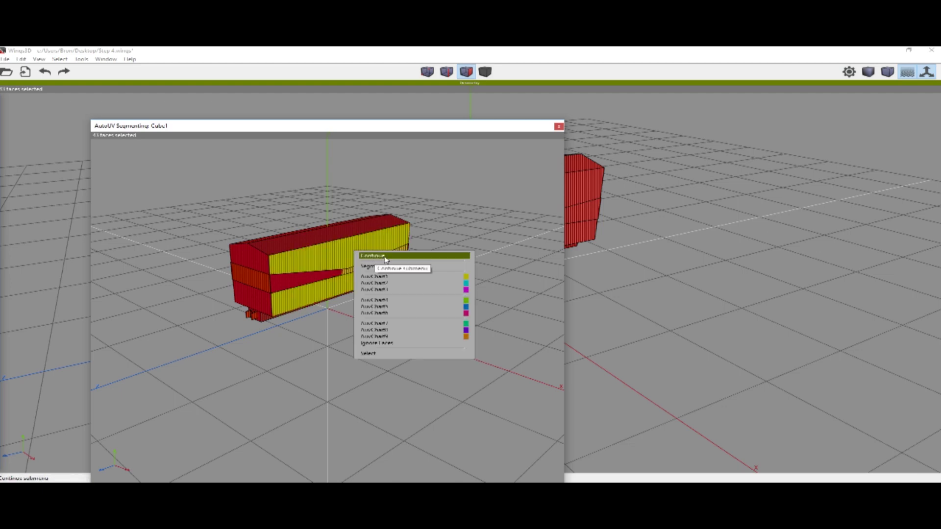
left_click(385, 260)
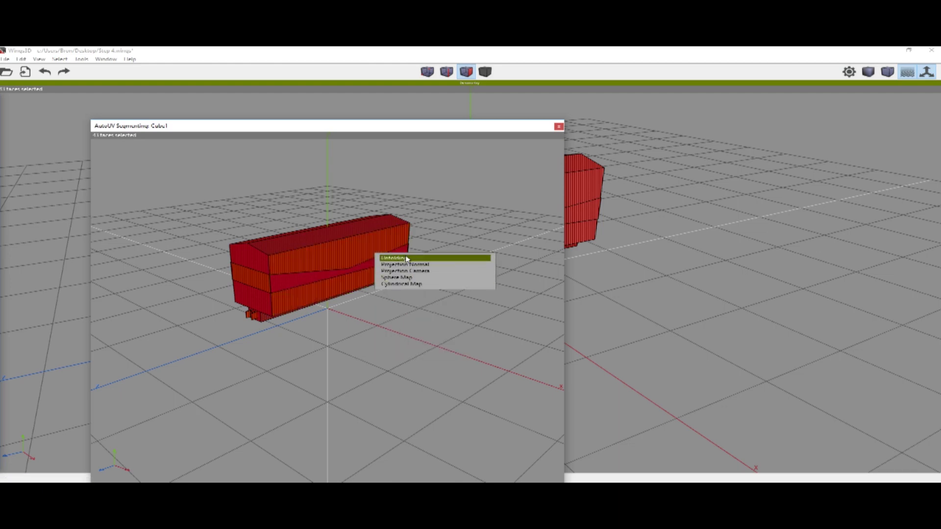
left_click(406, 258)
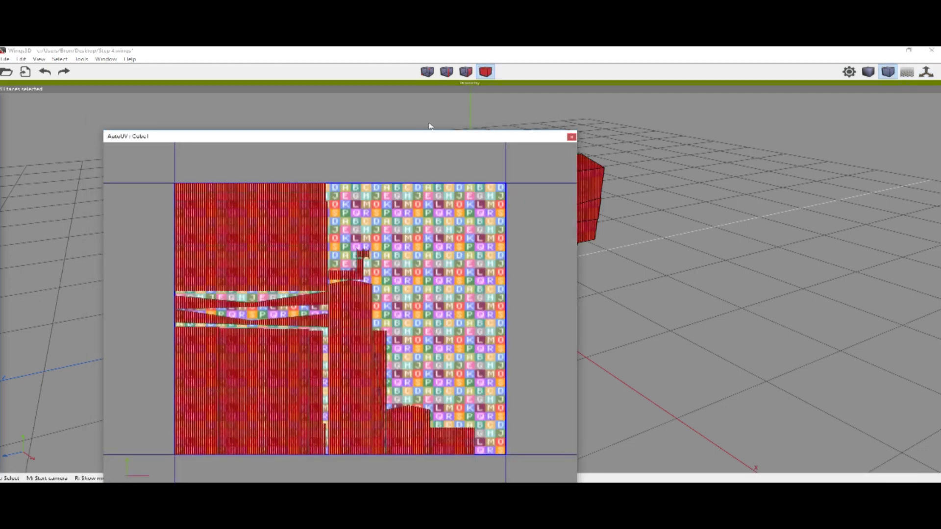
left_click_drag(435, 136, 542, 238)
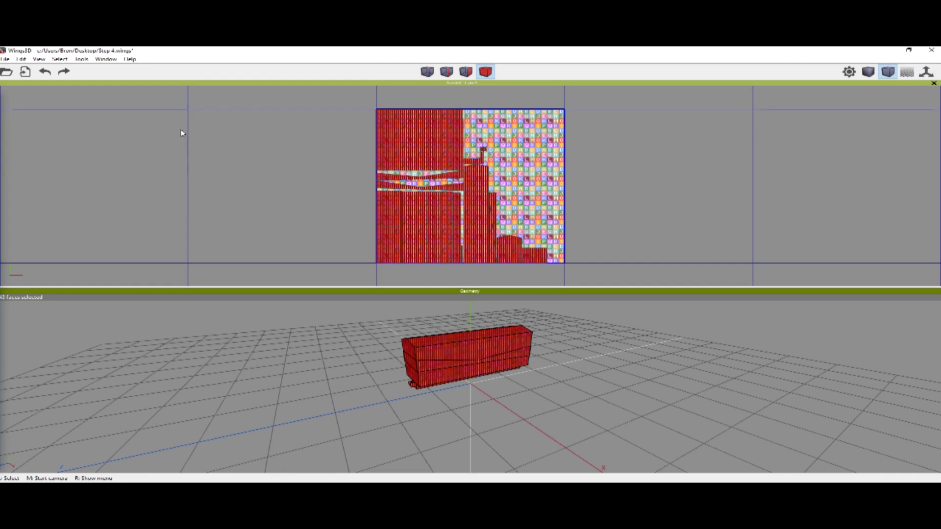
- Create an image from the Desktop's VoxelTycoon_ColorSquare.png via the Outliner
left_click(106, 58)
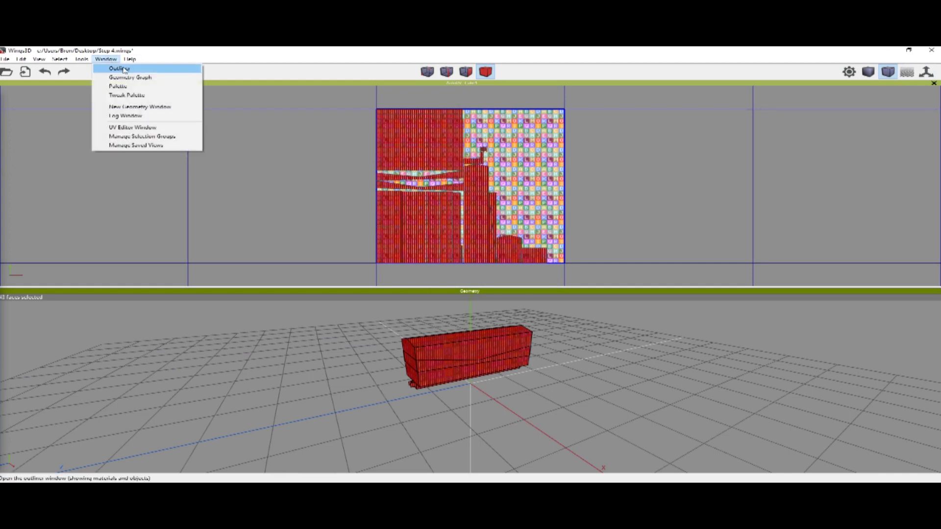
left_click(124, 70)
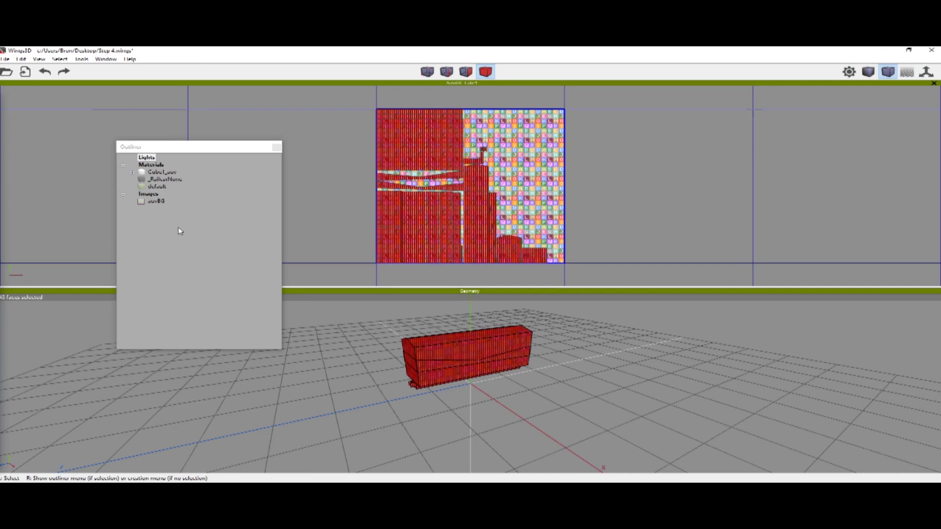
right_click(179, 232)
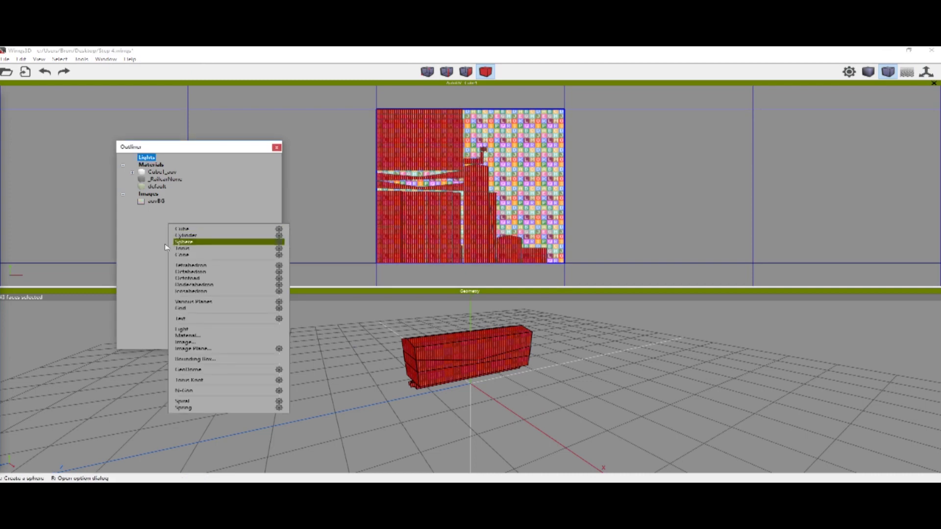
left_click(194, 342)
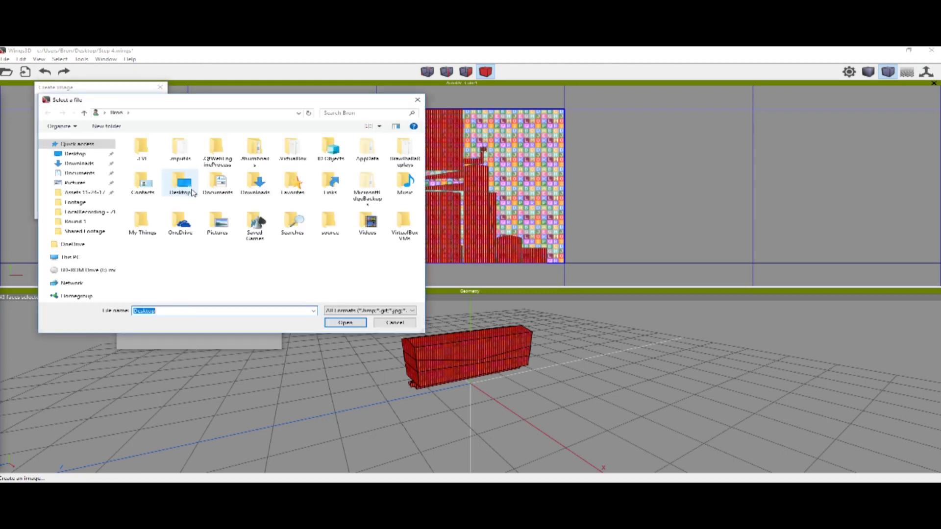
left_click(75, 155)
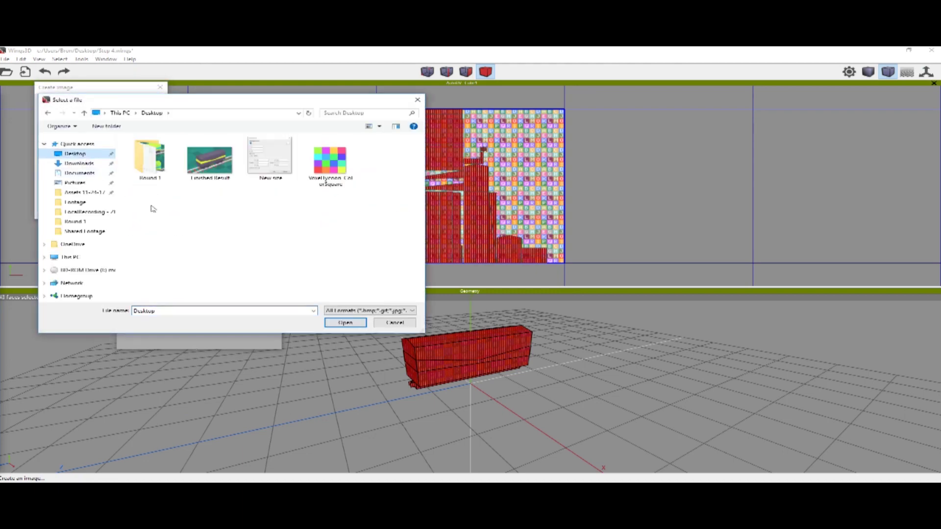
double_click(332, 168)
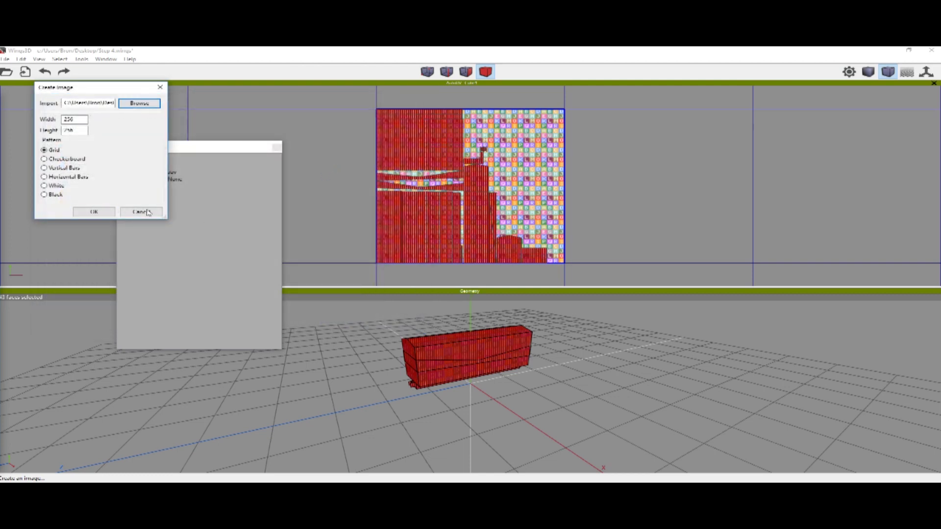
left_click(93, 212)
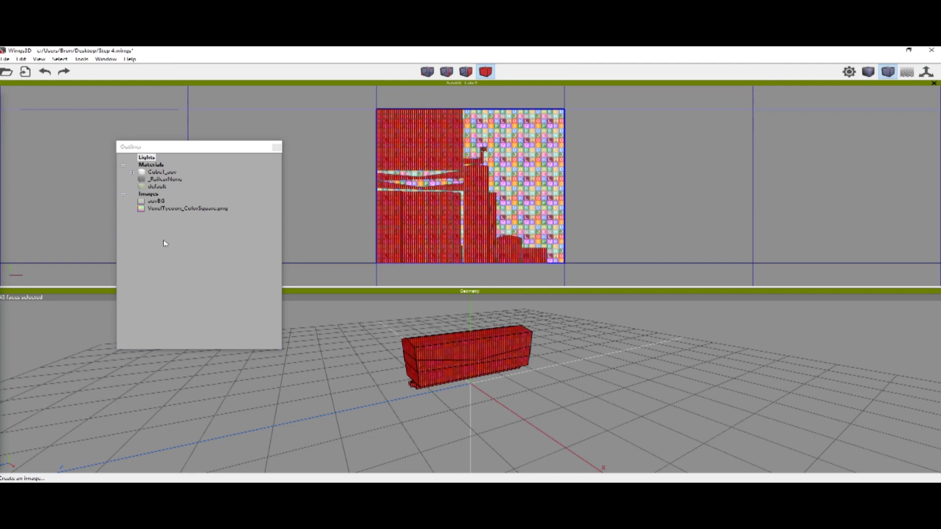
- Set Draw Edges to None and VoxelTycoon_ColorSquare.png as the UV background
right_click(529, 178)
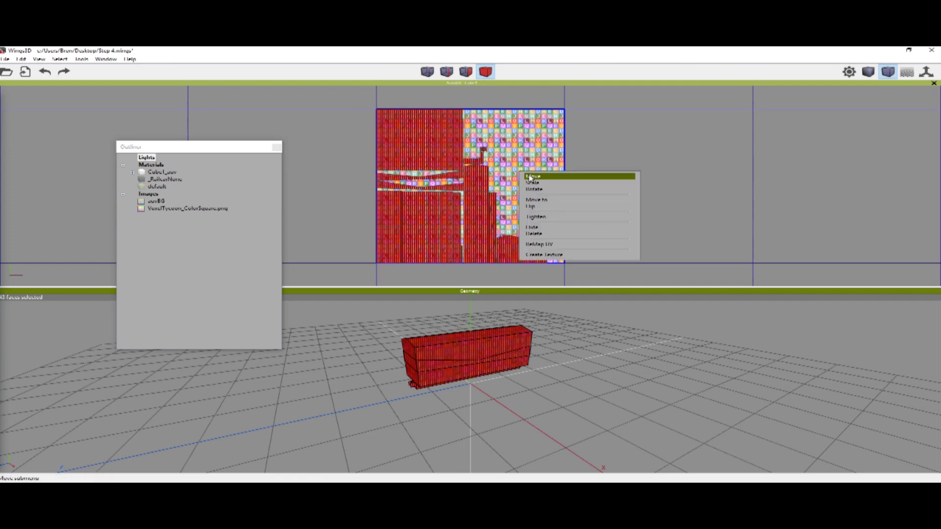
left_click(550, 257)
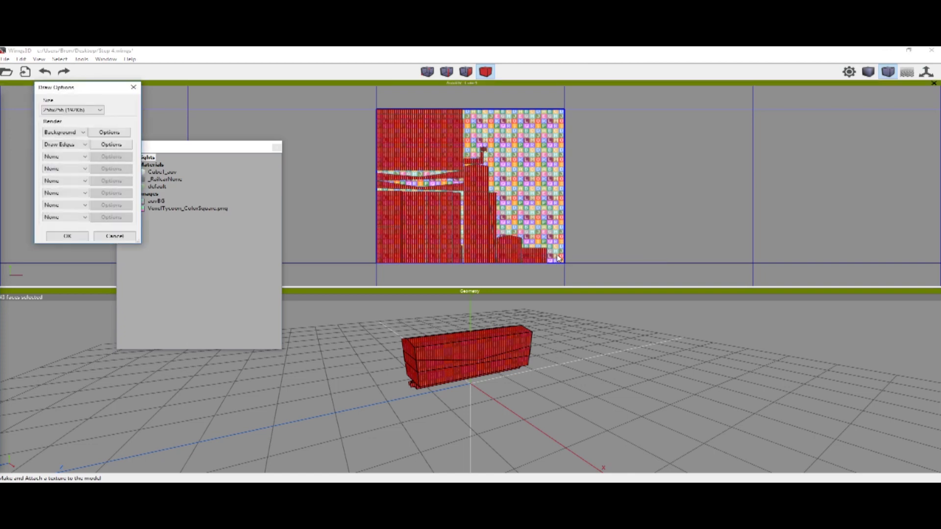
left_click(78, 149)
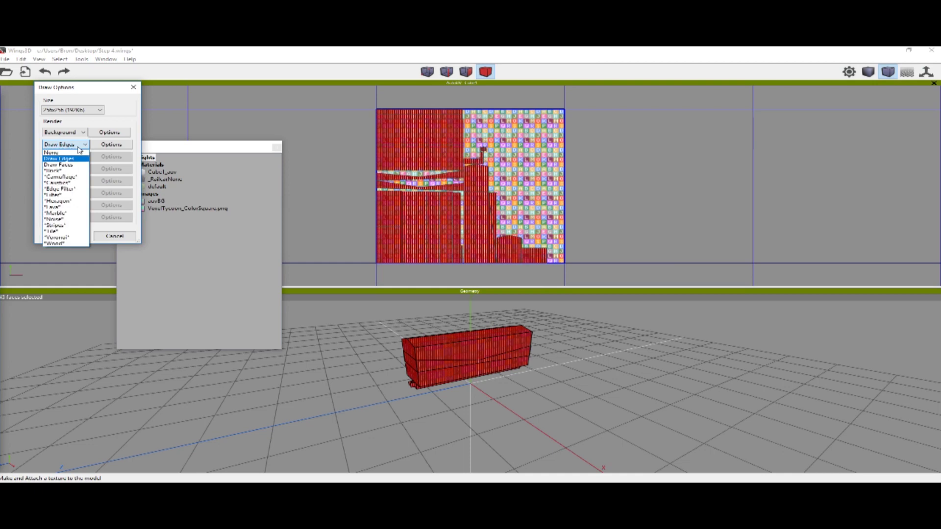
left_click(77, 153)
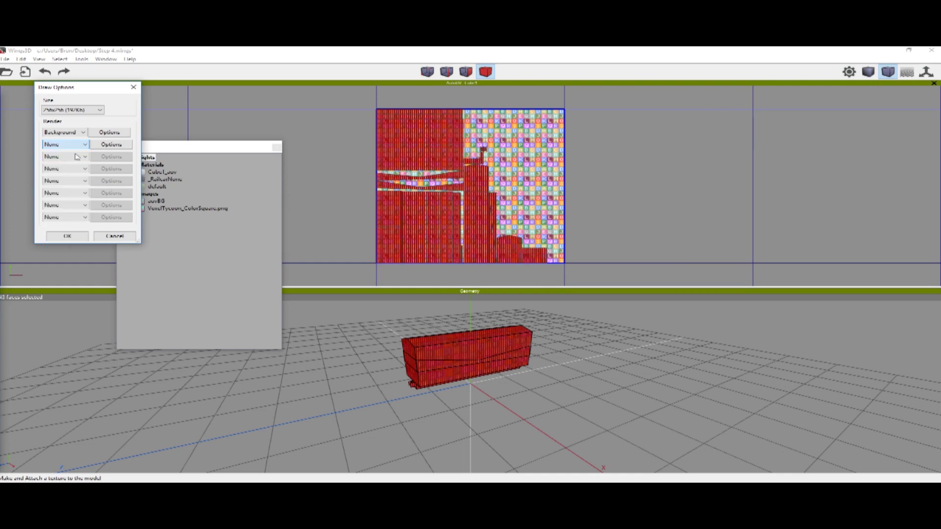
left_click(116, 133)
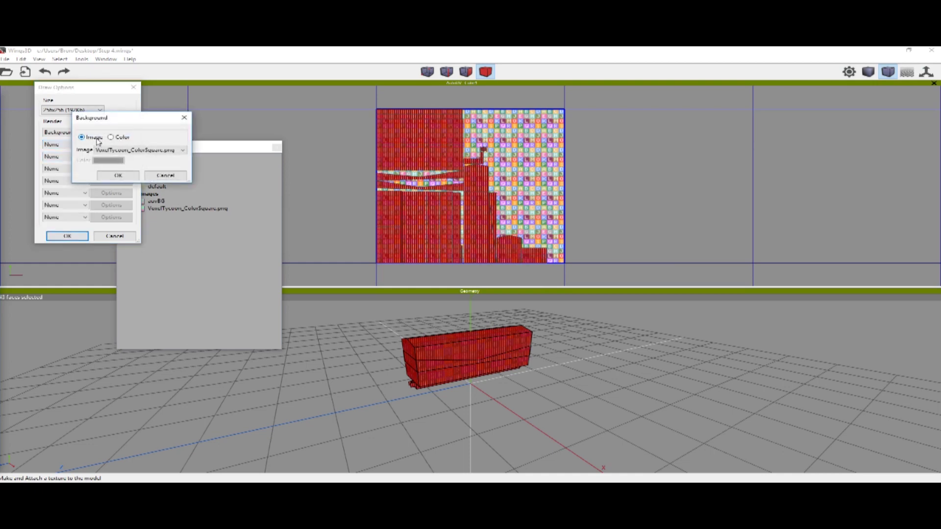
left_click(165, 152)
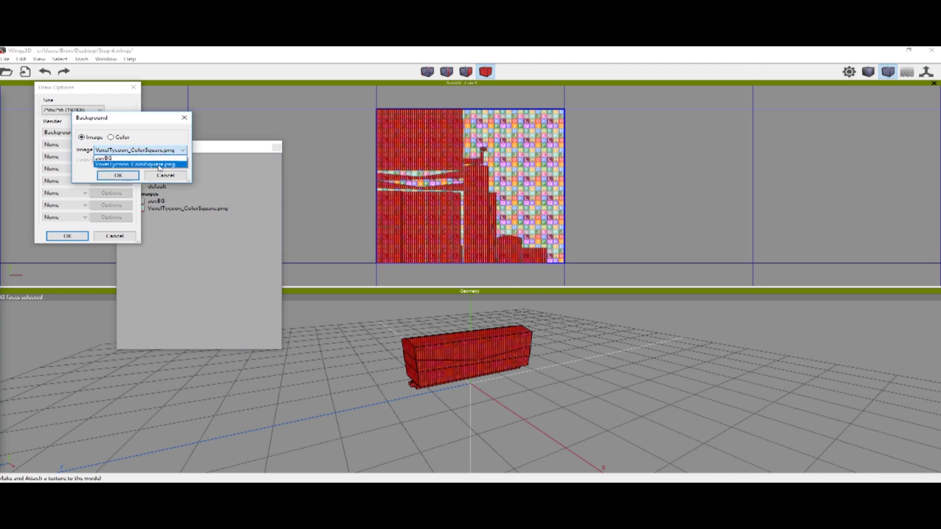
left_click(159, 166)
left_click(131, 177)
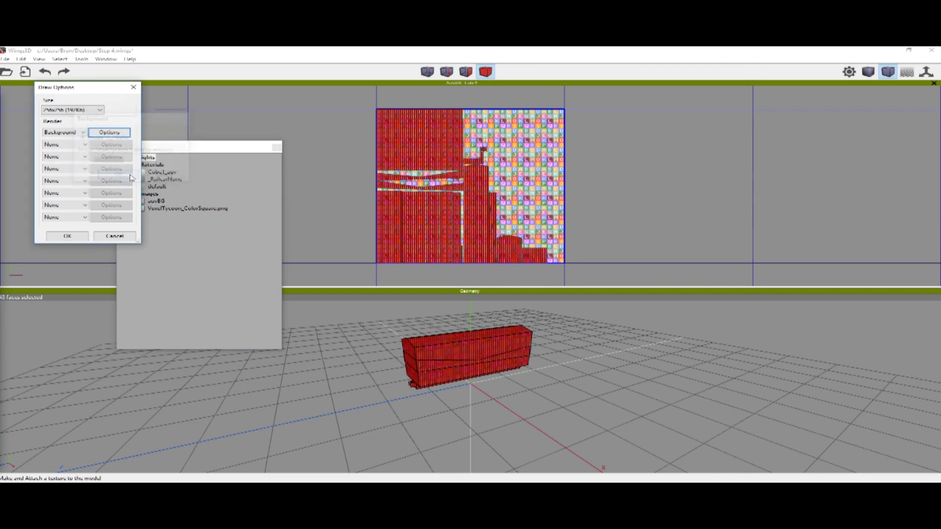
left_click(67, 235)
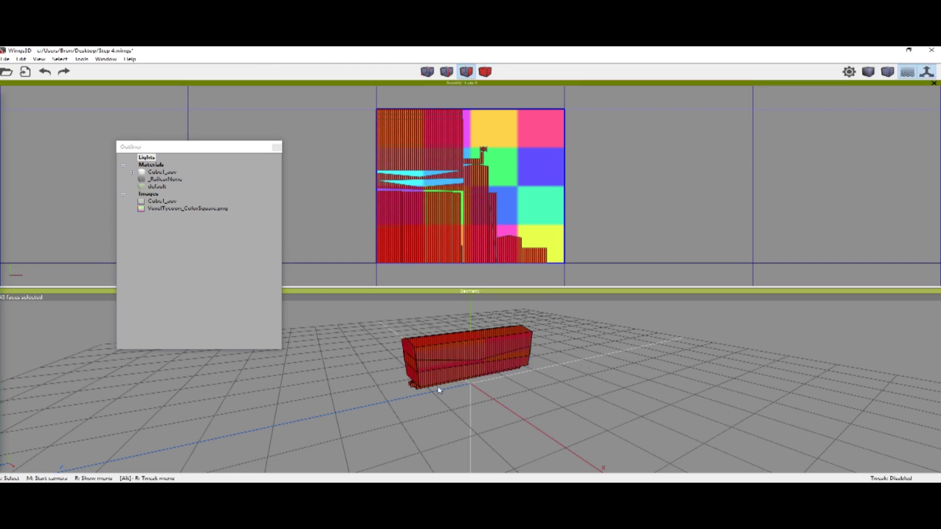
middle_click(589, 383)
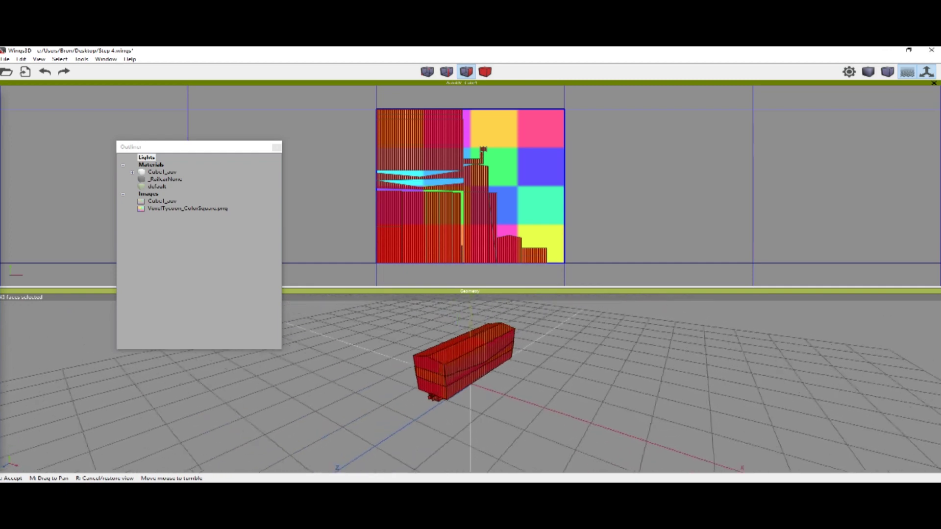
- Scale the UV chart with Max Uniform, then shrink it uniformly to a small piece
left_click(589, 383)
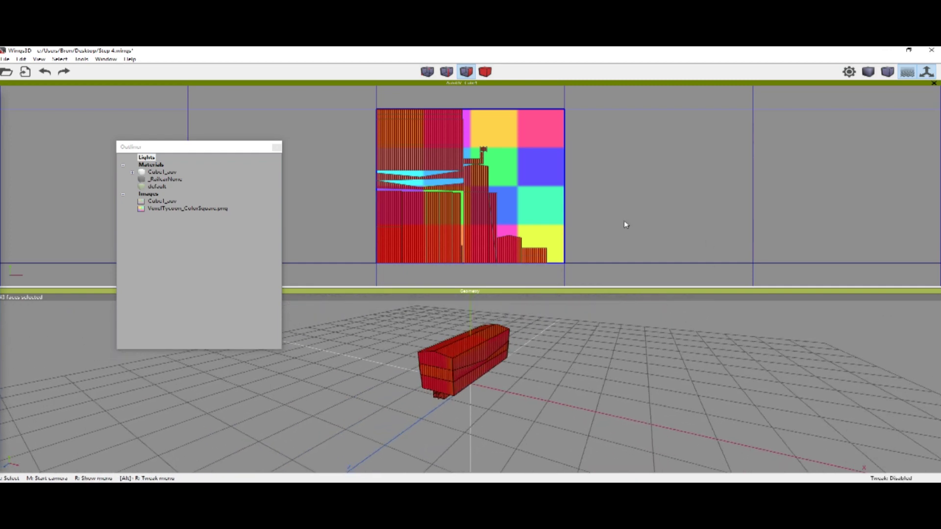
right_click(438, 161)
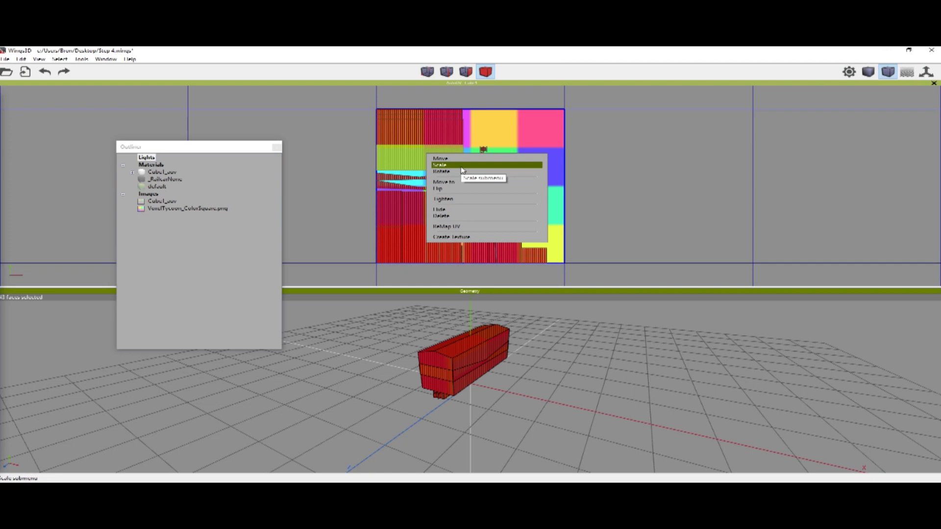
left_click(462, 169)
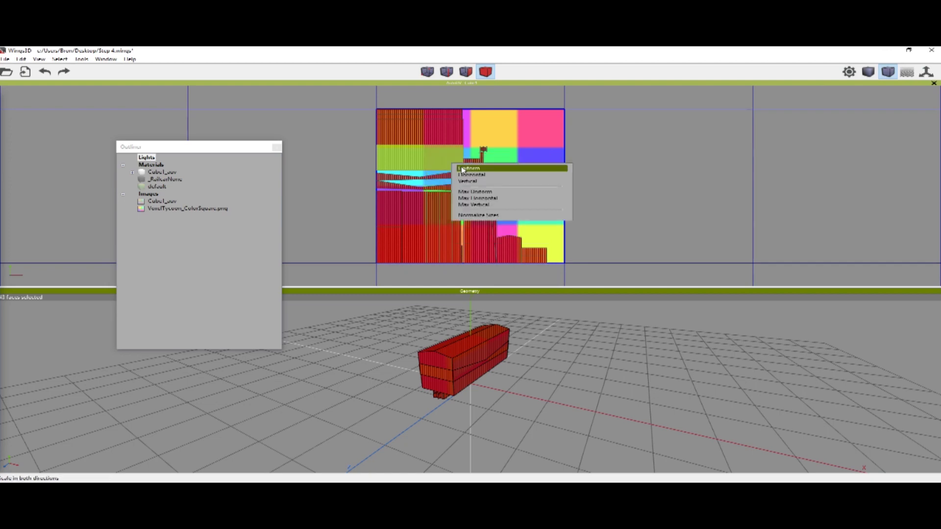
left_click(506, 192)
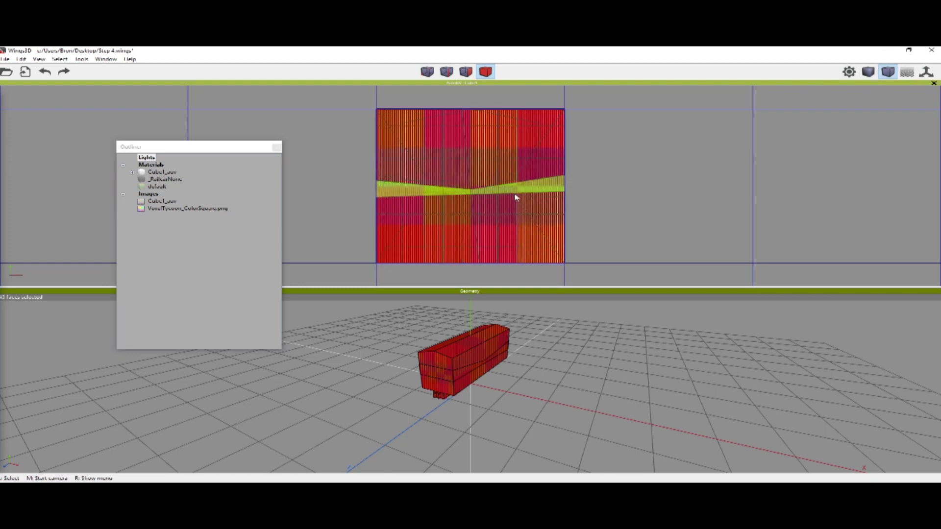
right_click(511, 169)
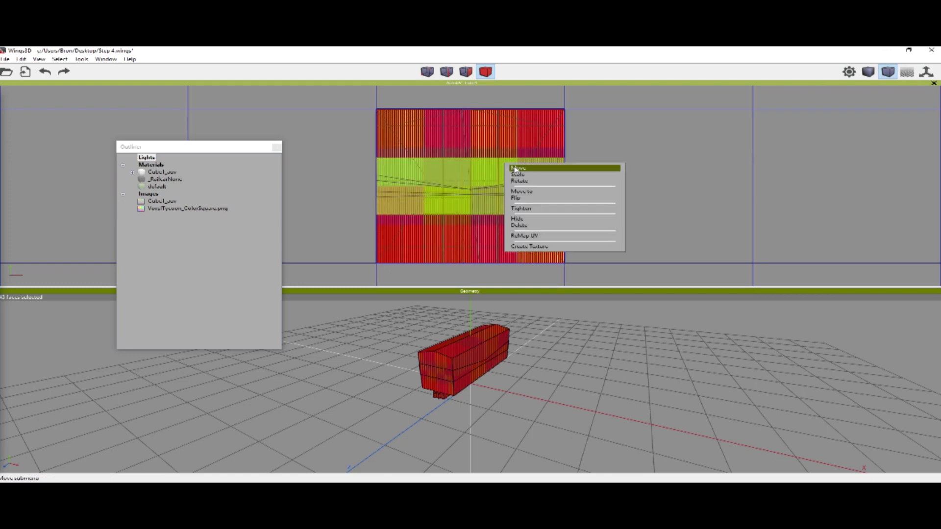
left_click(538, 175)
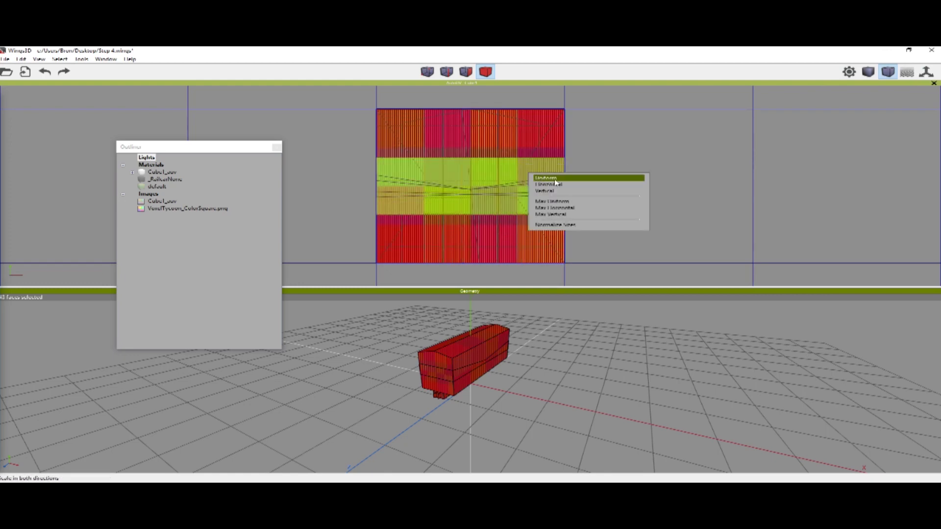
left_click(555, 180)
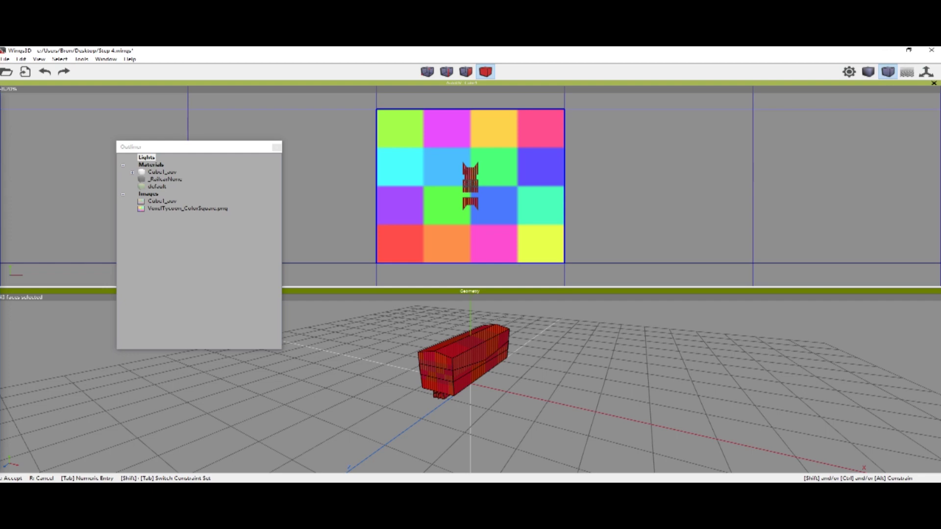
left_click(555, 183)
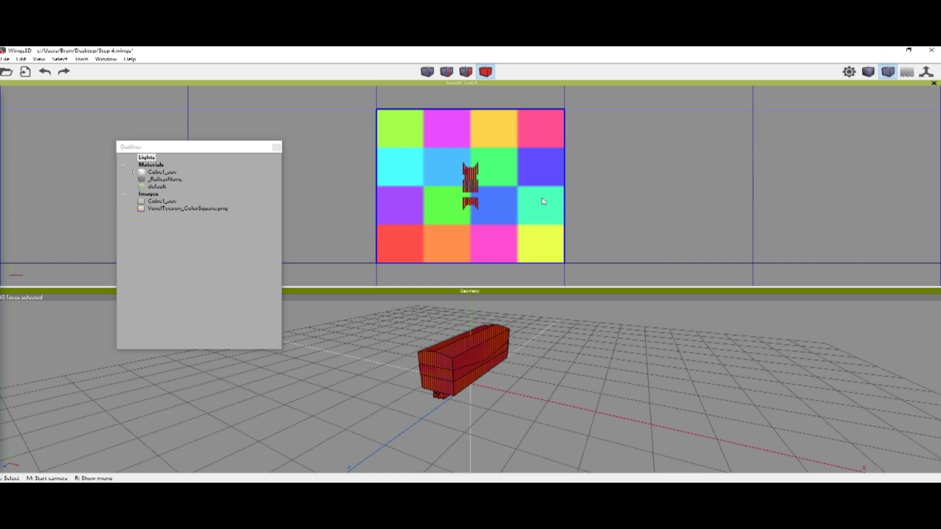
- Move the UV chart freely into the top-left green square
right_click(459, 167)
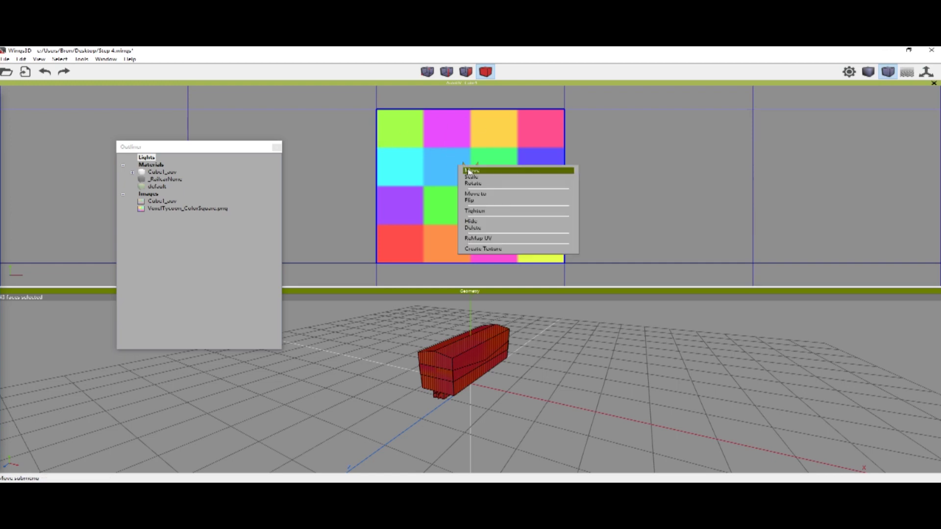
left_click(503, 172)
left_click(527, 174)
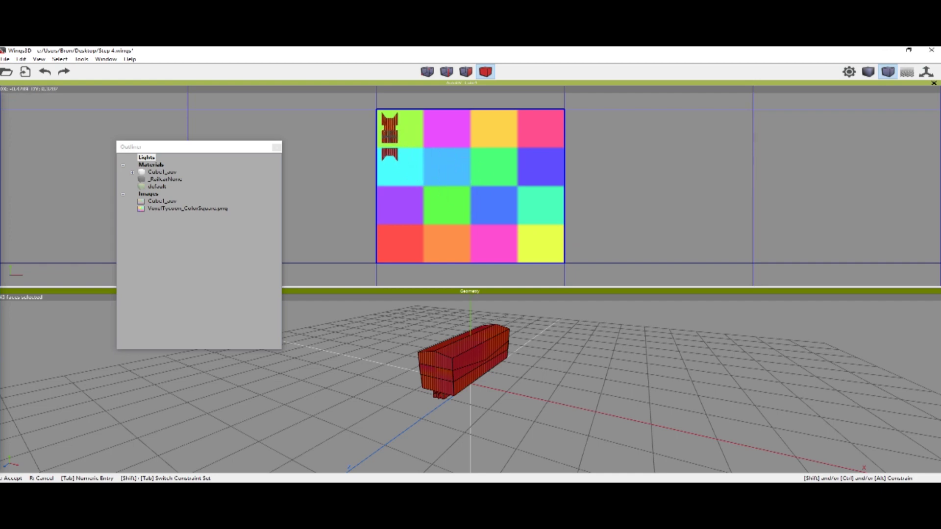
left_click(527, 172)
left_click(424, 164)
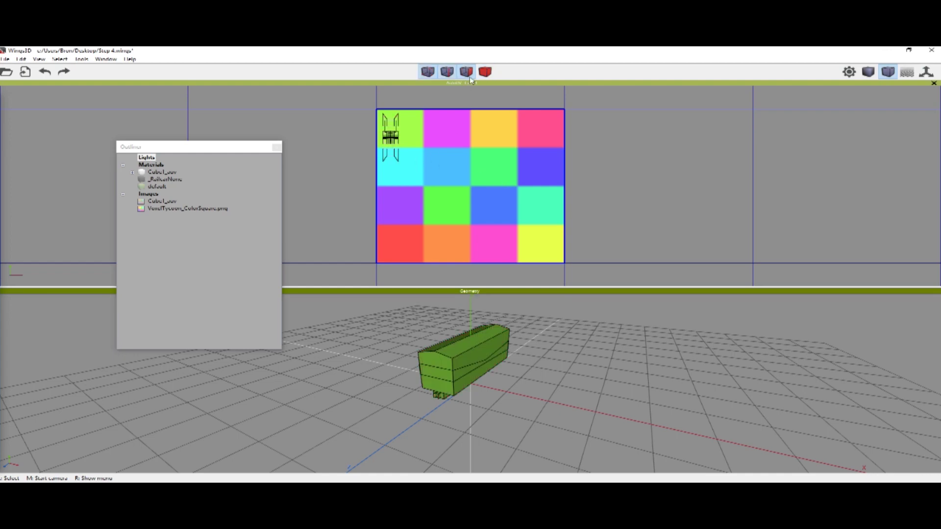
- Select the lower UV faces and move them up inside the green square
left_click_drag(413, 170, 368, 148)
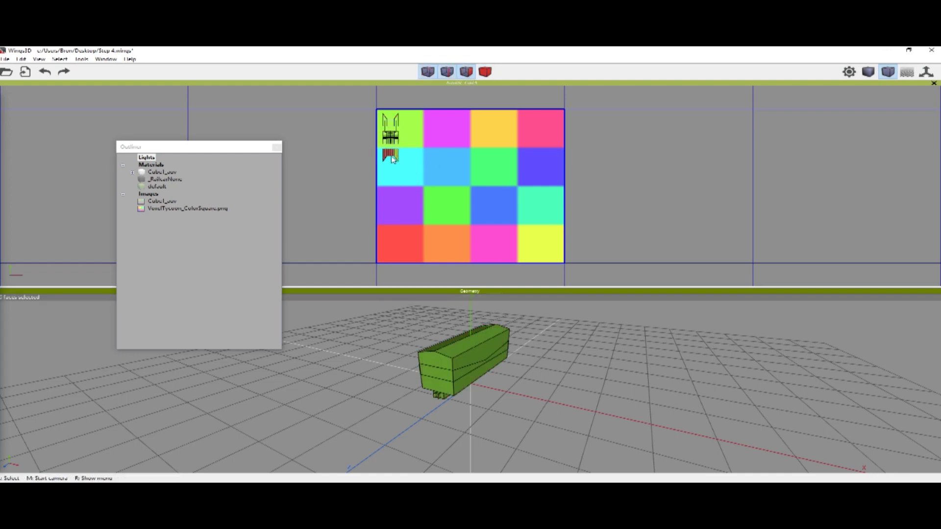
right_click(397, 154)
left_click(411, 154)
left_click(410, 155)
left_click(420, 154)
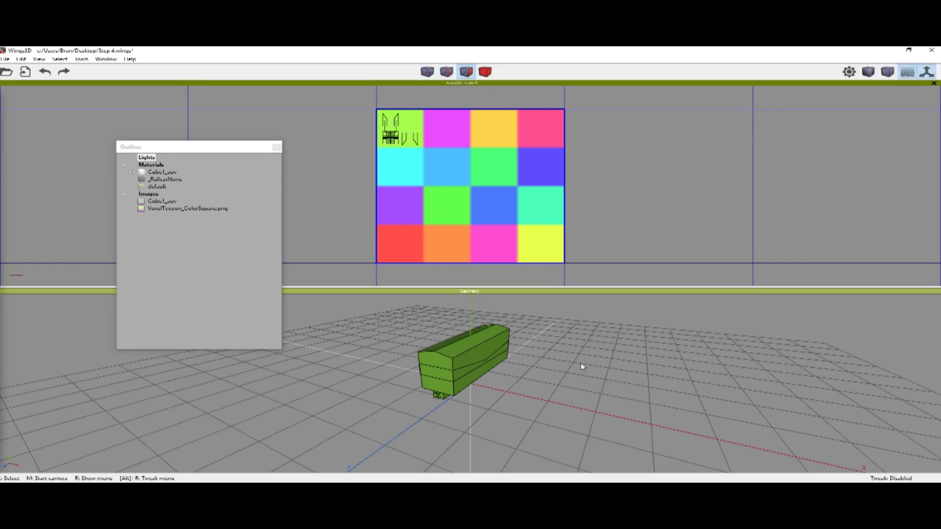
middle_click_drag(582, 367, 506, 408)
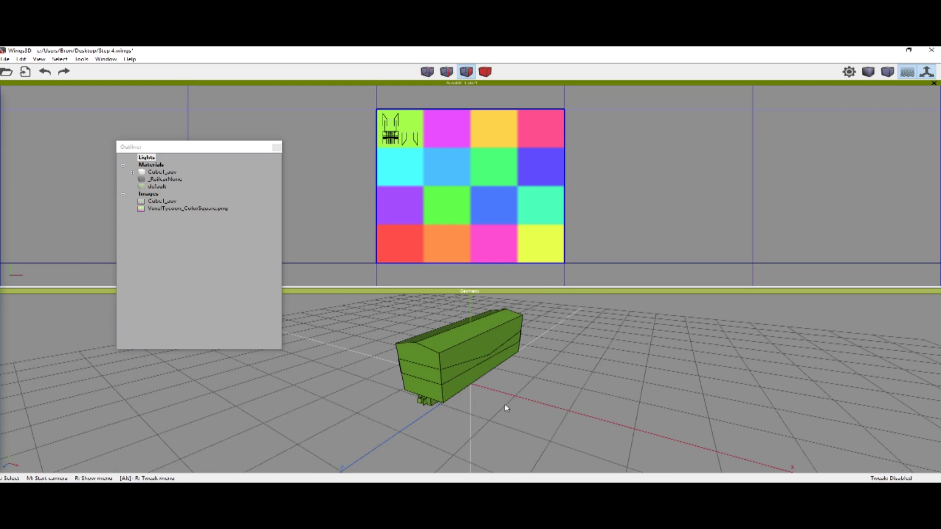
scroll(506, 408, "up", 3)
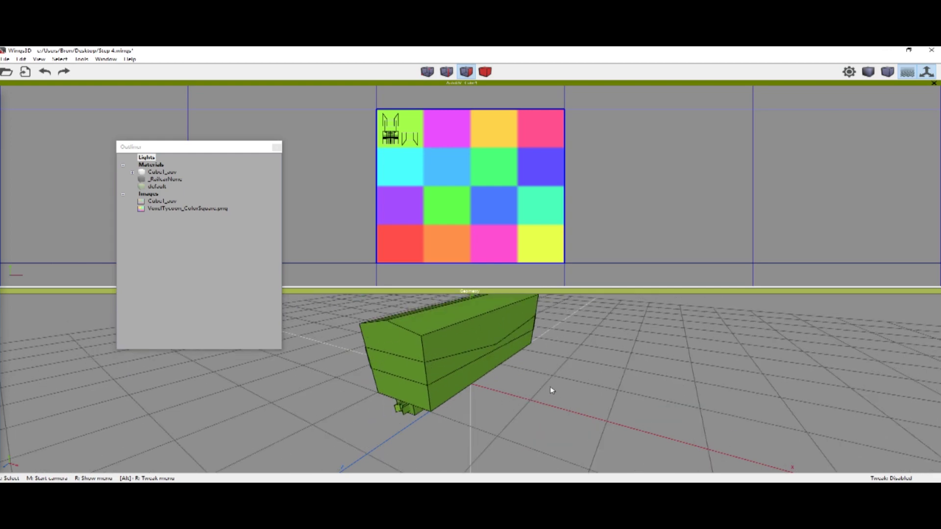
- Switch to an orthographic side view and box-select the boxcar's bottom strip of faces
scroll(551, 390, "down", 2)
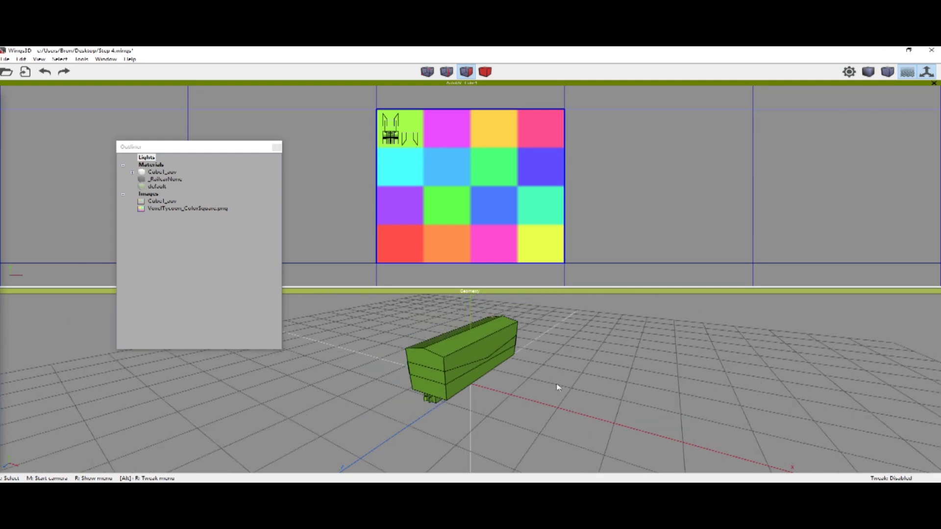
key("x")
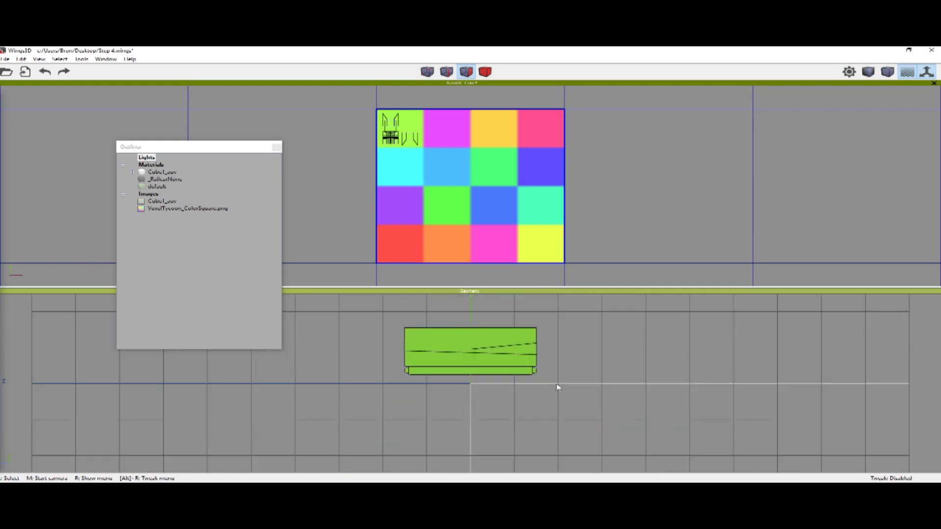
scroll(509, 396, "up", 3)
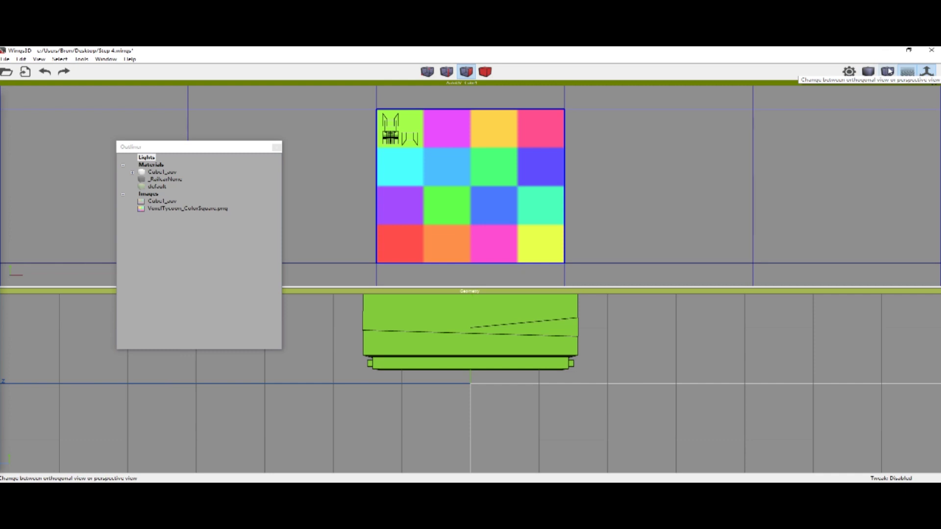
left_click(888, 72)
scroll(634, 357, "down", 2)
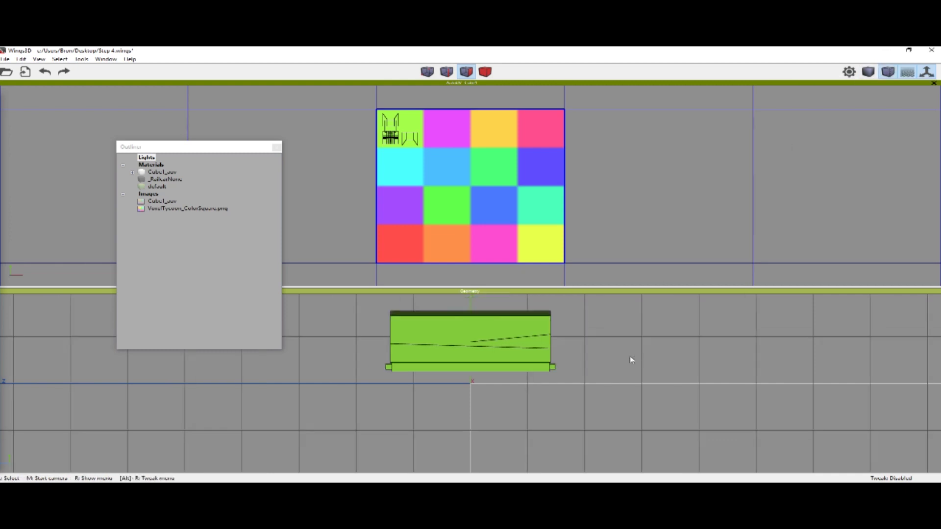
scroll(632, 358, "up", 3)
left_click_drag(594, 415, 329, 359)
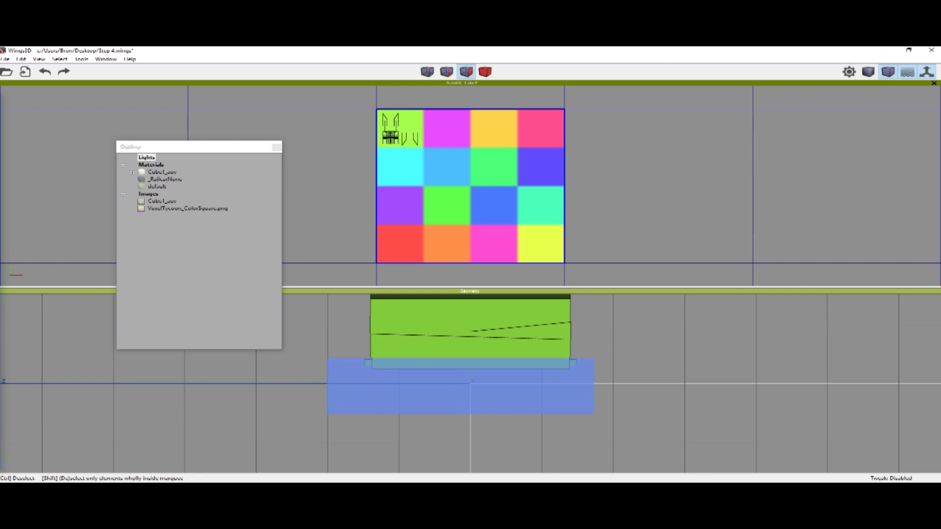
left_click_drag(594, 358, 594, 360)
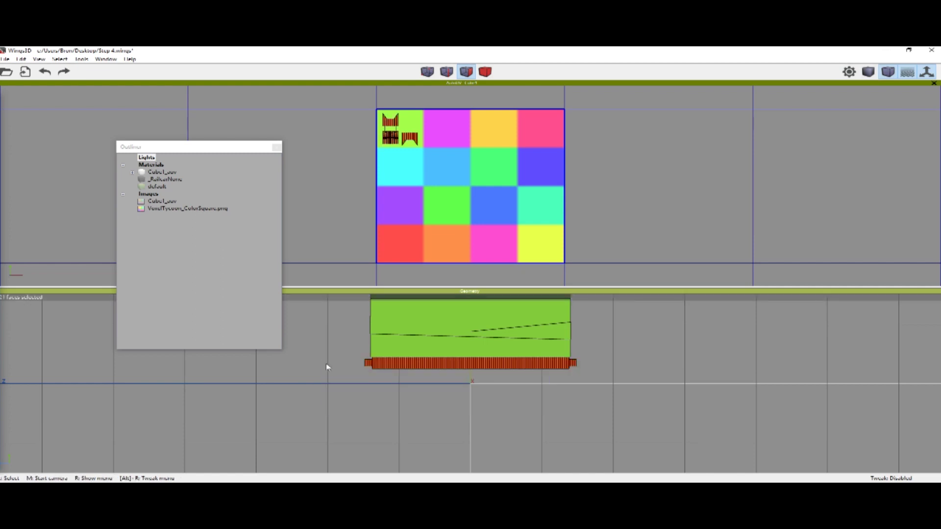
- Move the current UV chart freely onto the magenta square of the texture
right_click(413, 139)
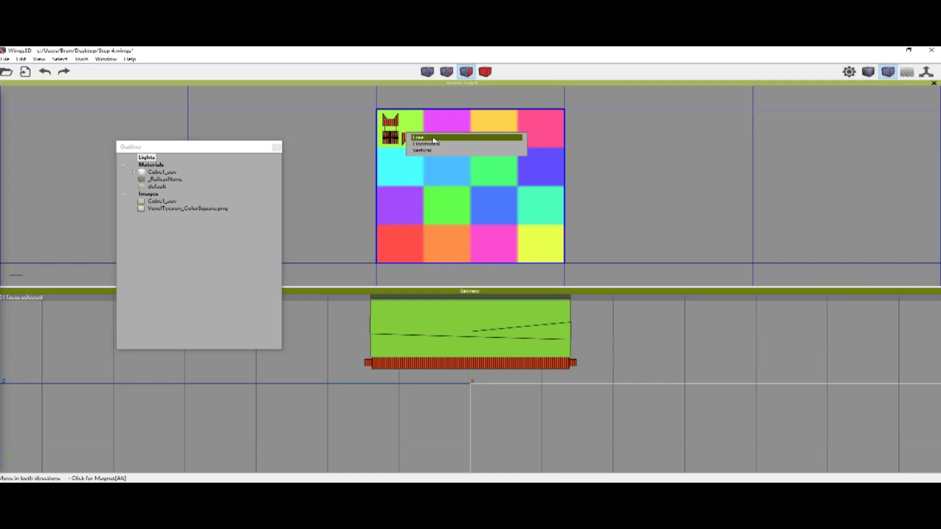
left_click(416, 138)
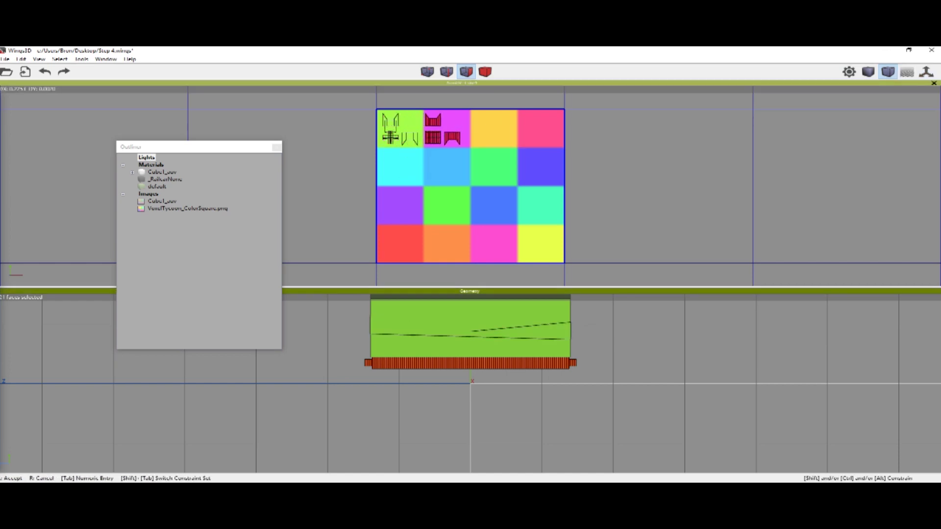
left_click(453, 235)
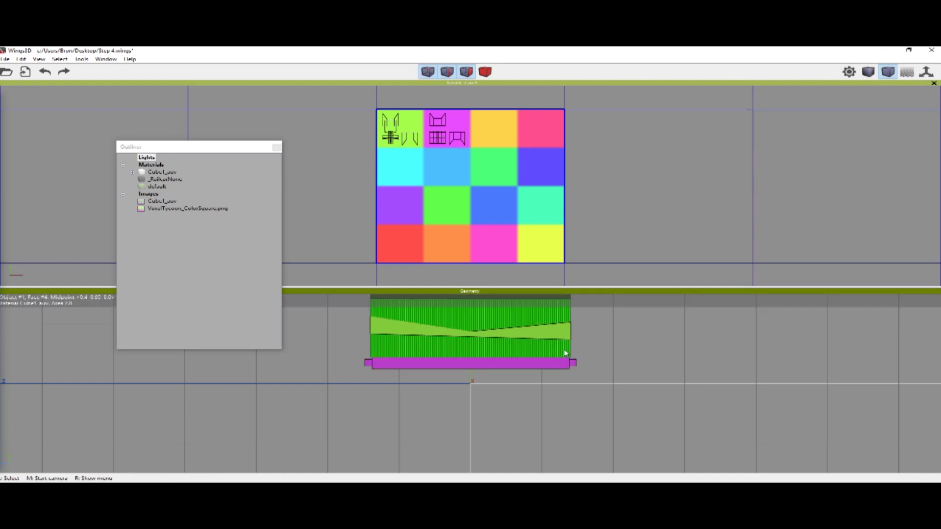
- Select the four slanted middle-band faces (82–85) of the boxcar
left_click(550, 329)
middle_click(549, 329)
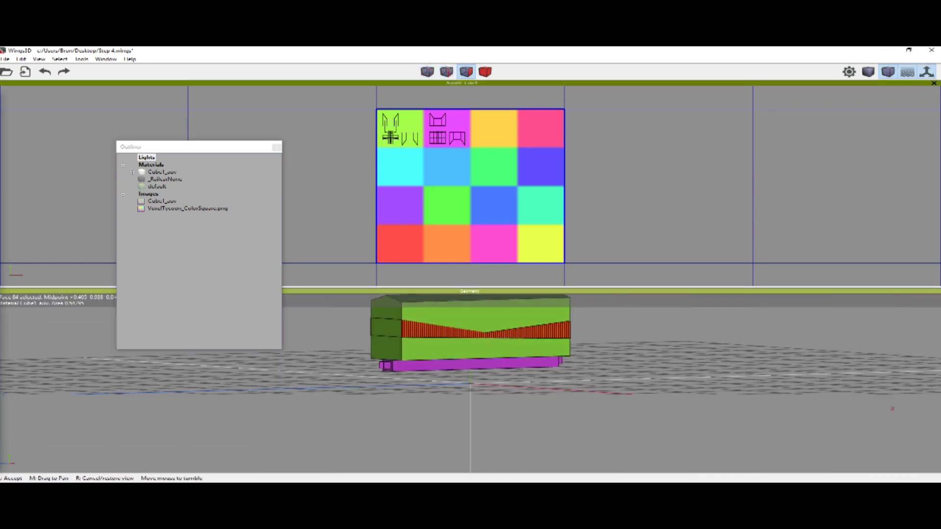
left_click(549, 329)
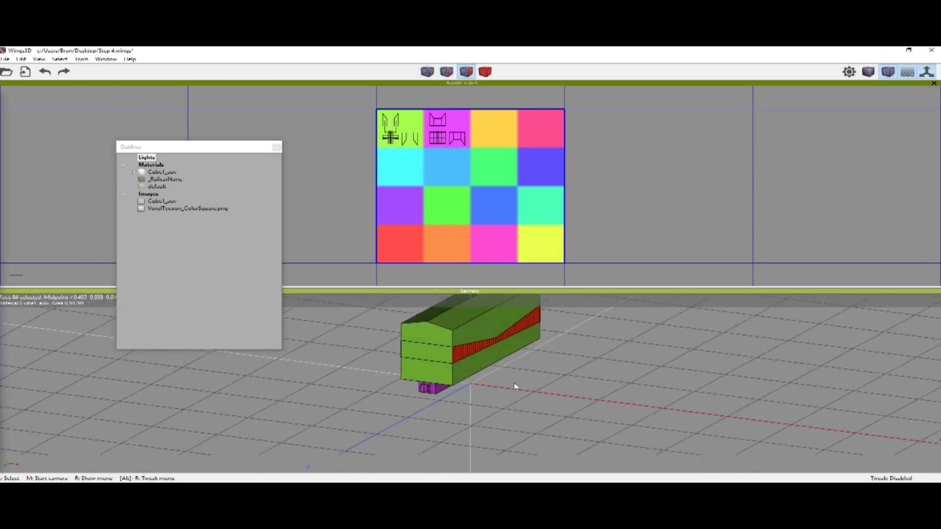
left_click(440, 358)
middle_click(440, 358)
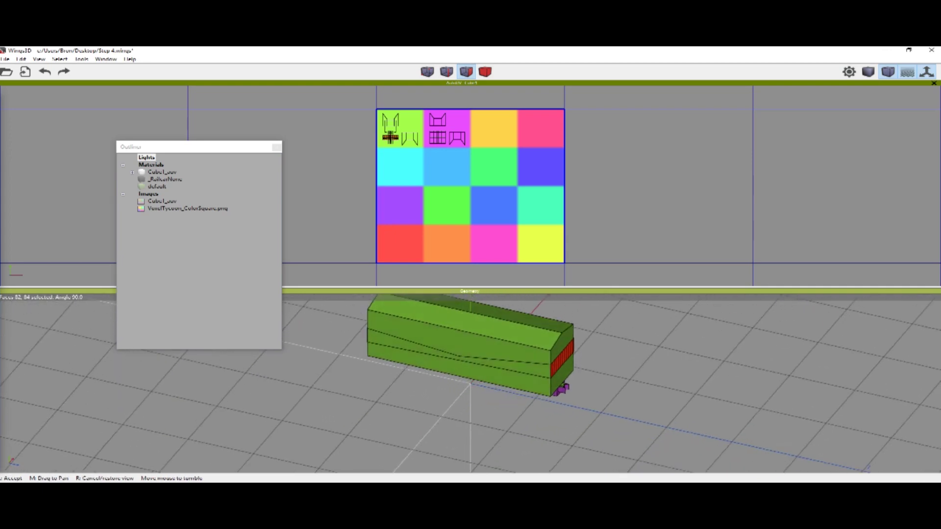
left_click(440, 358)
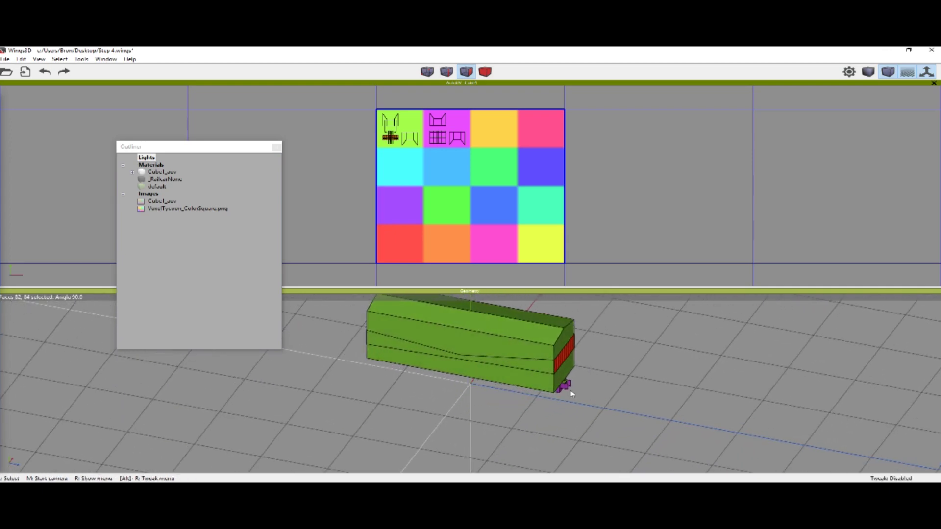
left_click(538, 369)
middle_click(647, 389)
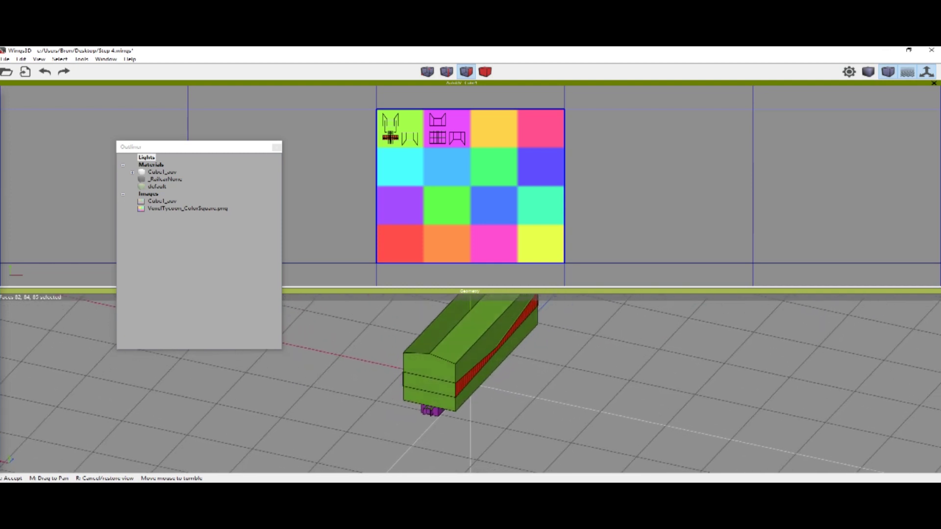
left_click(550, 398)
left_click(447, 390)
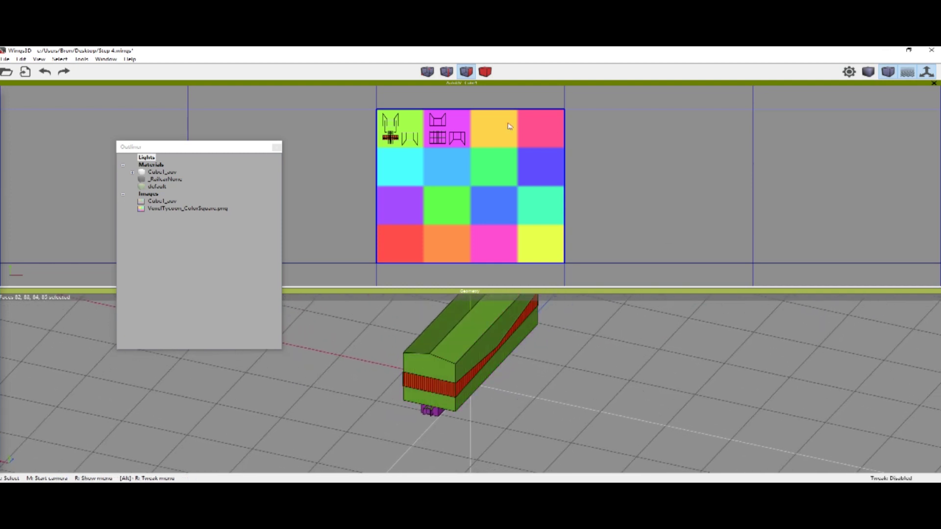
- Start a free Move of the middle-band UV piece in the AutoUV window
right_click(388, 133)
left_click(414, 142)
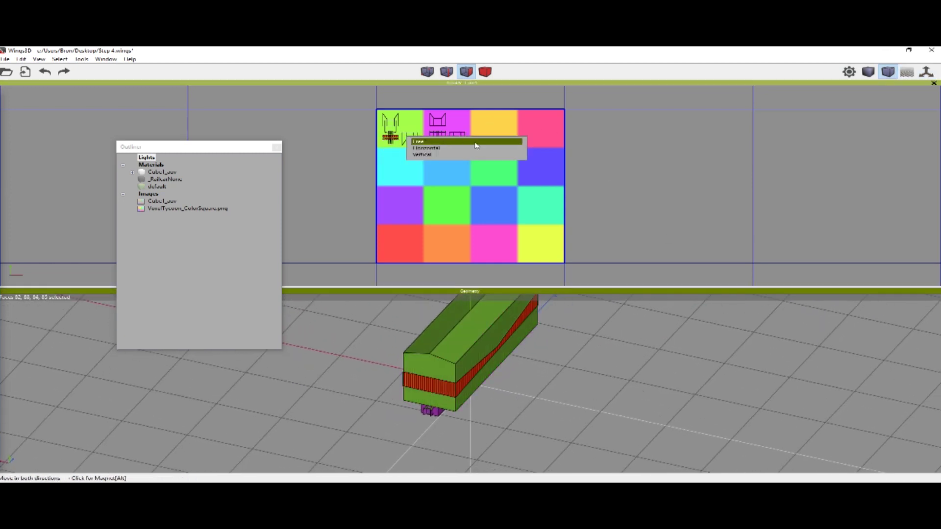
left_click(474, 142)
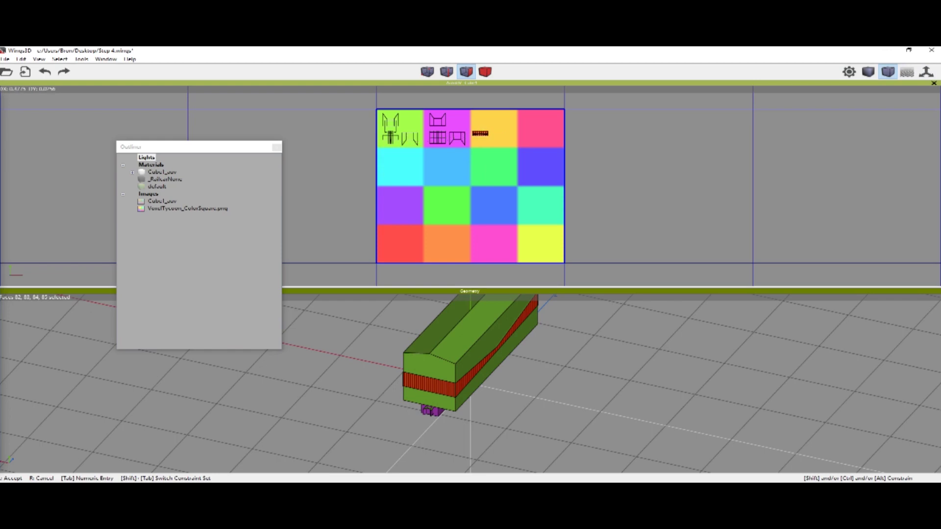
- Drop the band's UV piece on the yellow square, inspect the olive-gold band, and box-select the boxcar
left_click(474, 164)
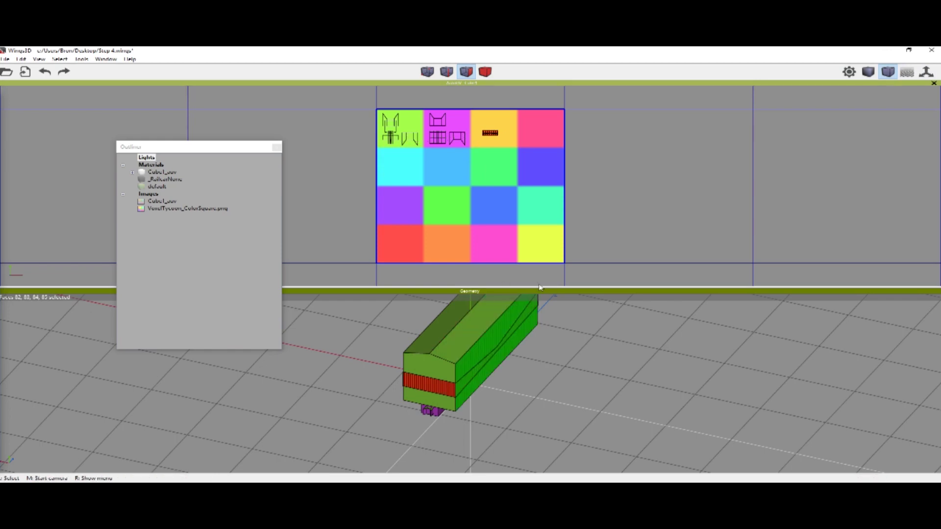
middle_click(614, 391)
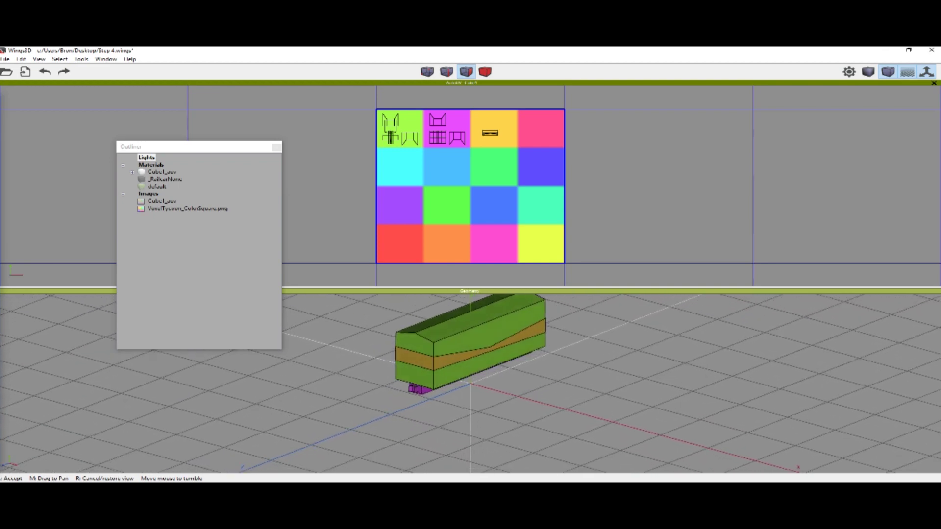
left_click(717, 392)
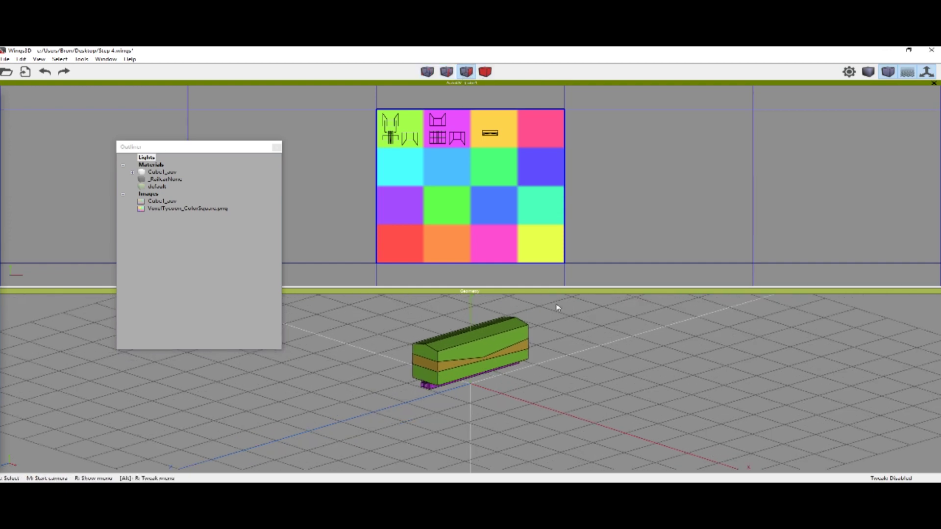
left_click_drag(553, 304, 411, 400)
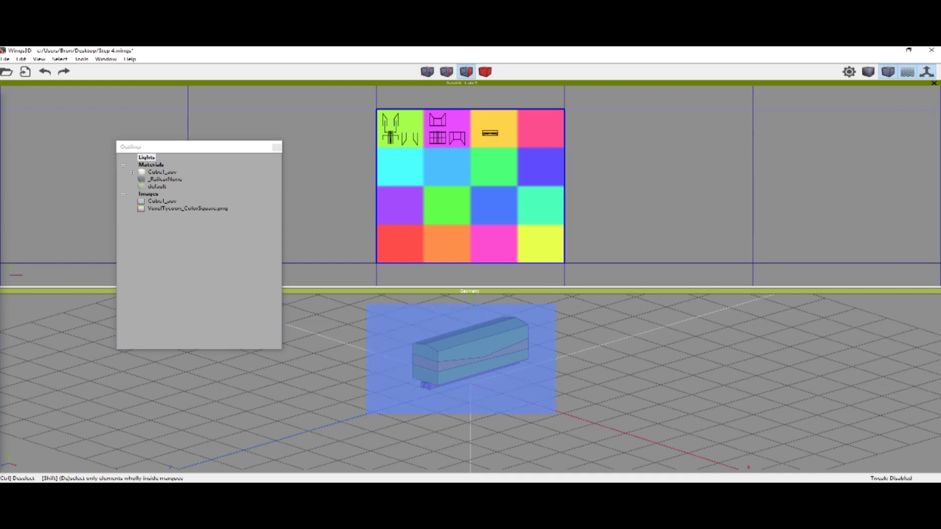
- Set all 55 boxcar edges to Hard, clear the selection, and save incrementally as Step 5.wings
left_click_drag(387, 411, 388, 411)
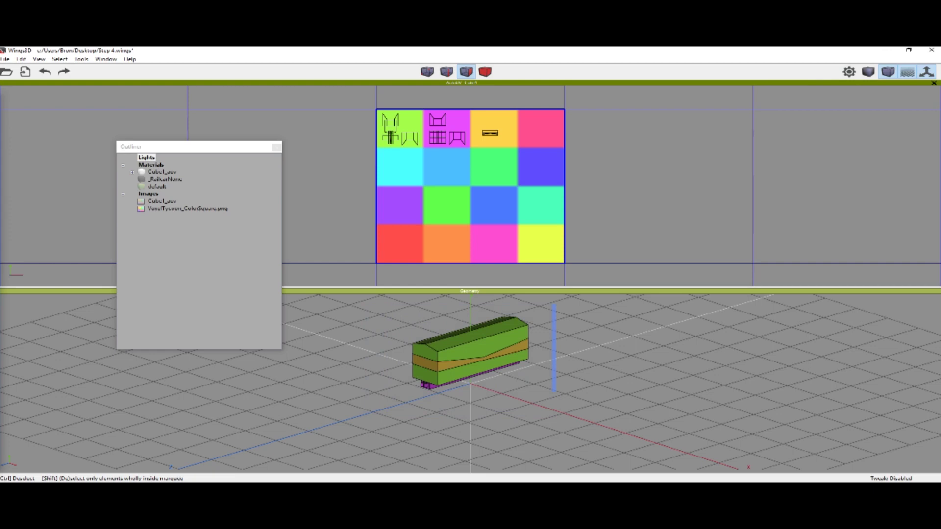
key("e")
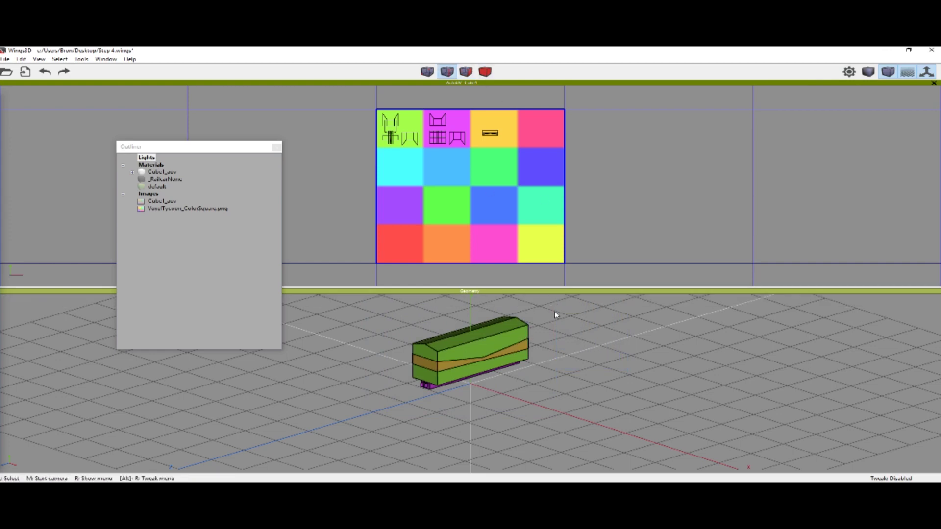
left_click_drag(554, 310, 360, 417)
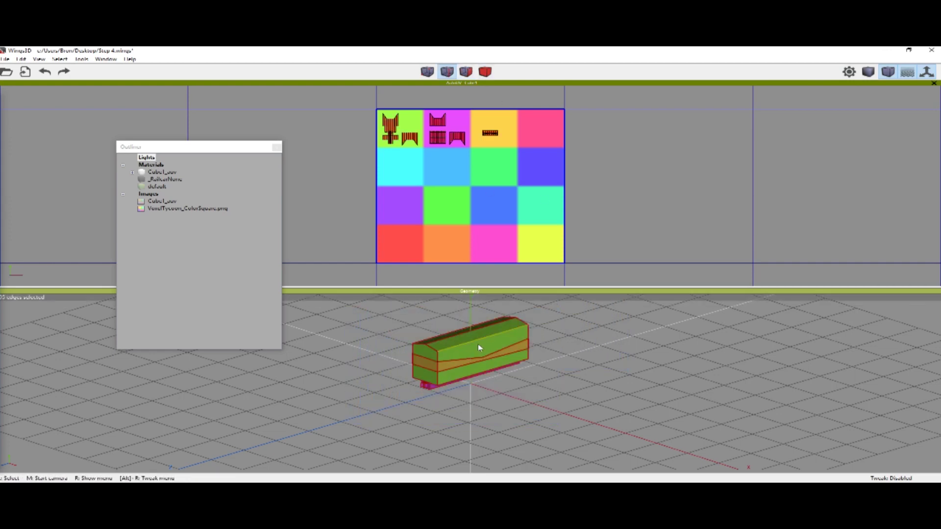
right_click(479, 348)
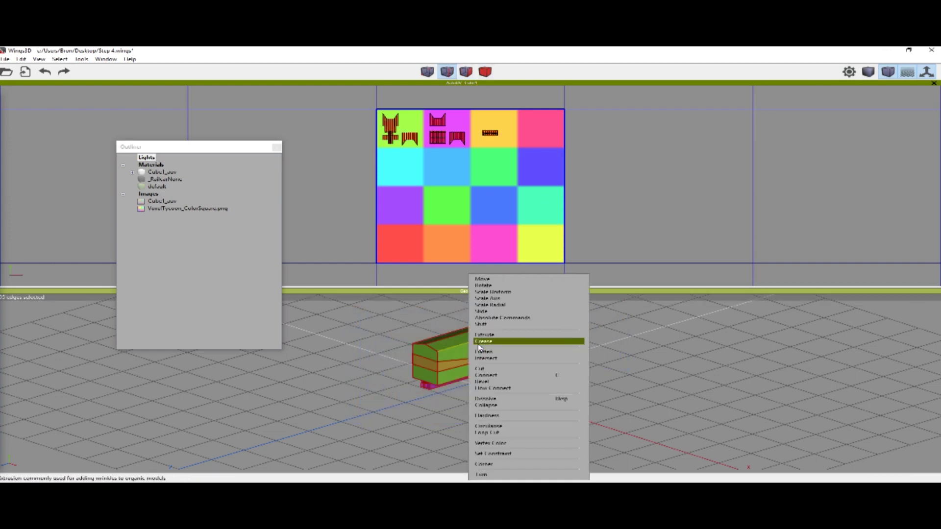
left_click(495, 417)
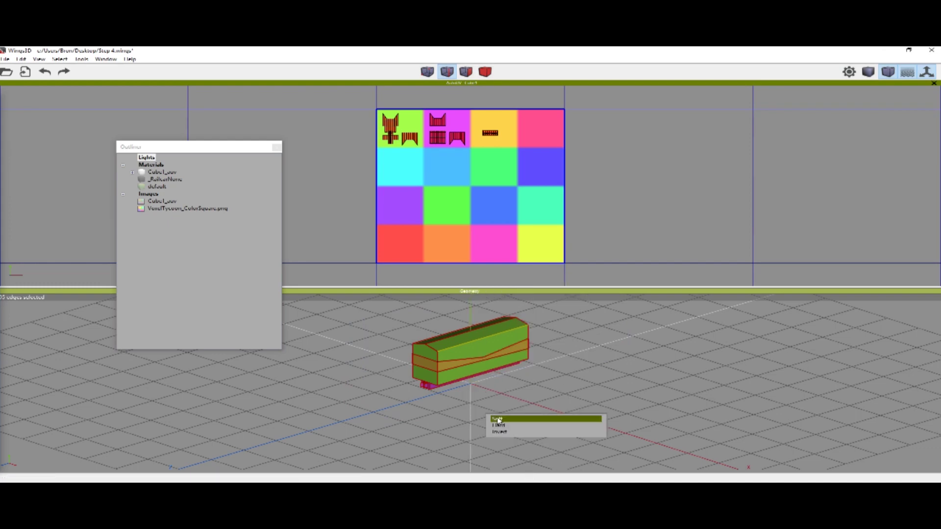
left_click(515, 427)
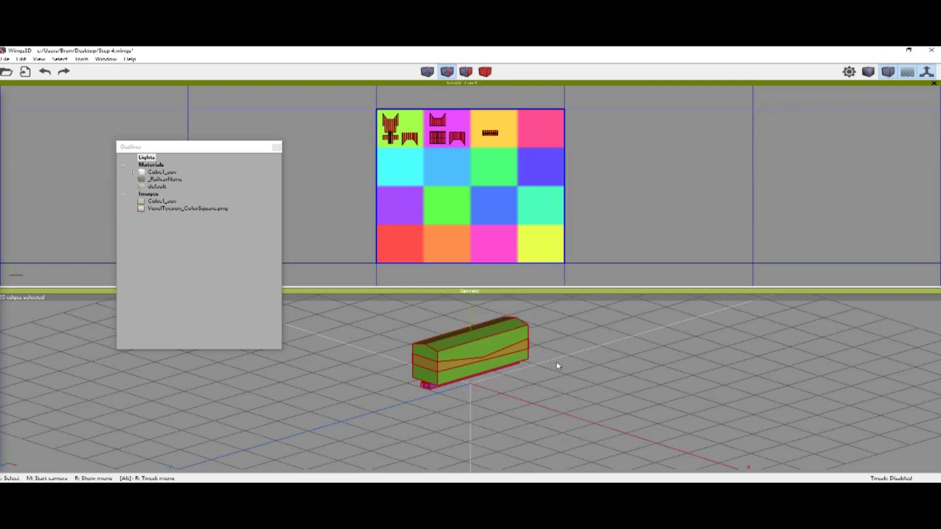
key("space")
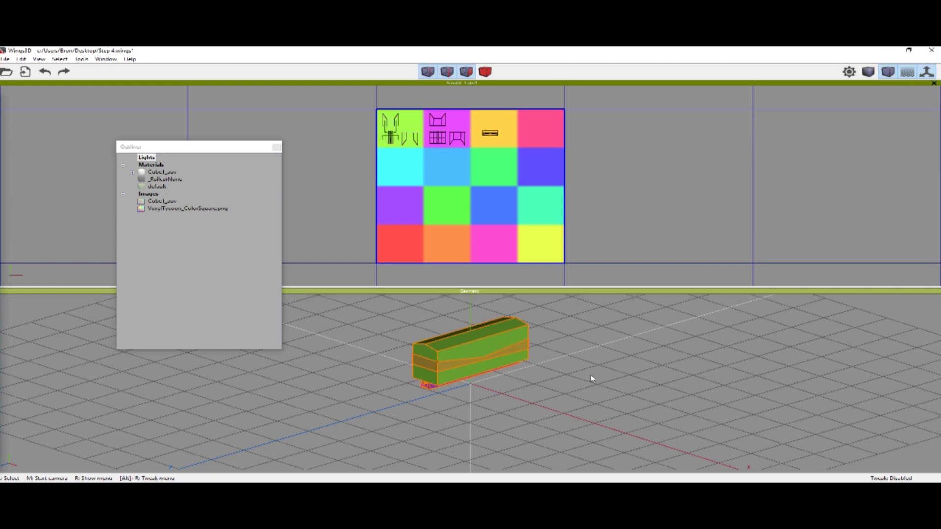
scroll(586, 348, "up", 2)
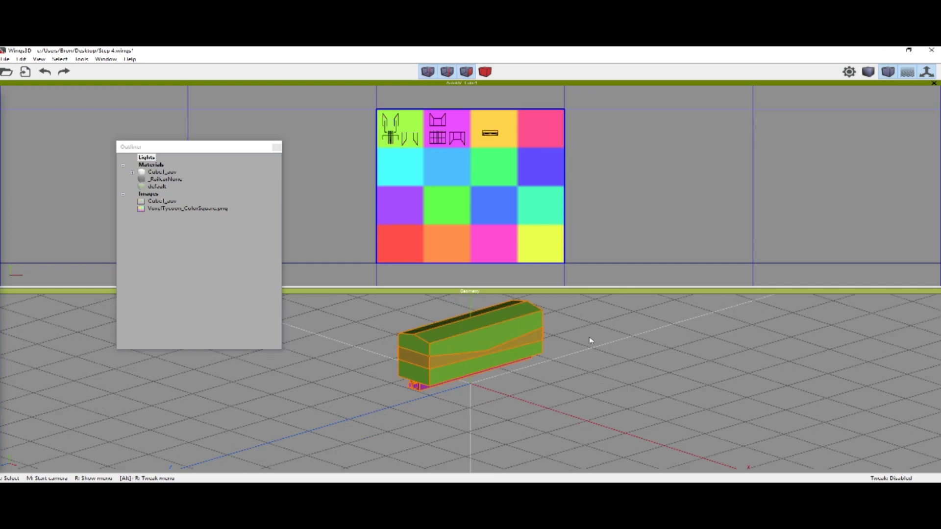
key("ctrl+shift+s")
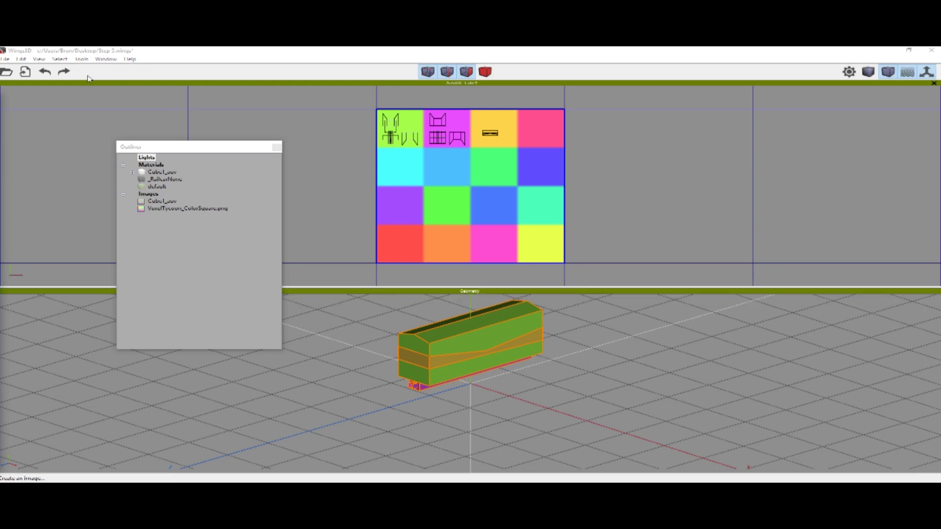
- Export the boxcar as a Wavefront .obj named MyFirstCar to the Desktop
left_click(6, 60)
mouse_move(61, 167)
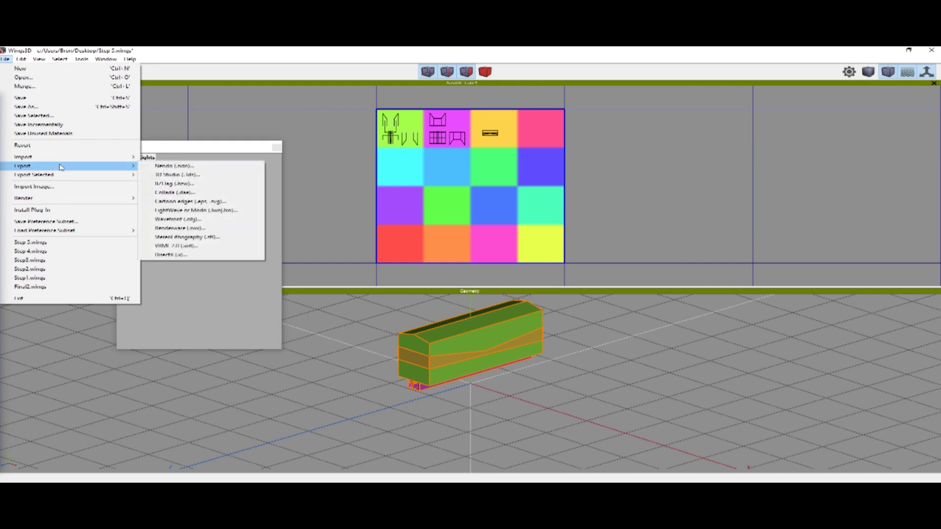
left_click(198, 221)
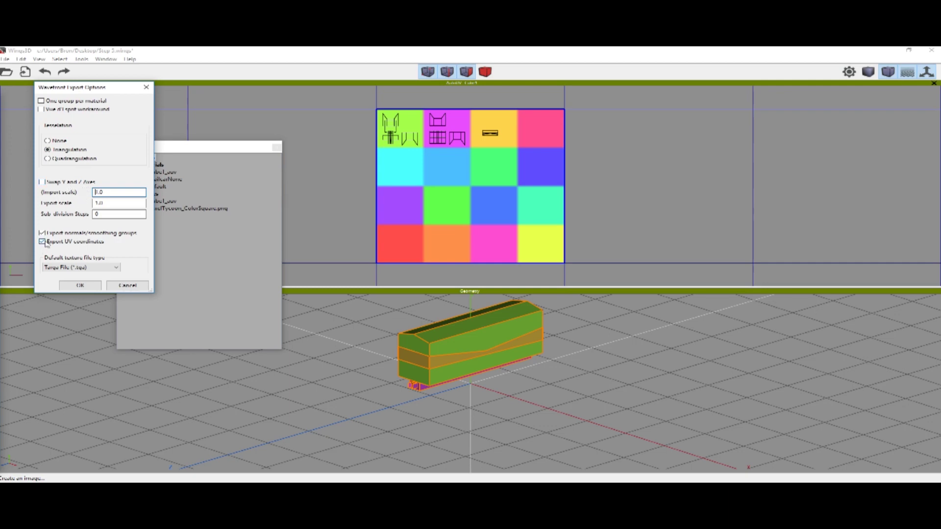
left_click(81, 285)
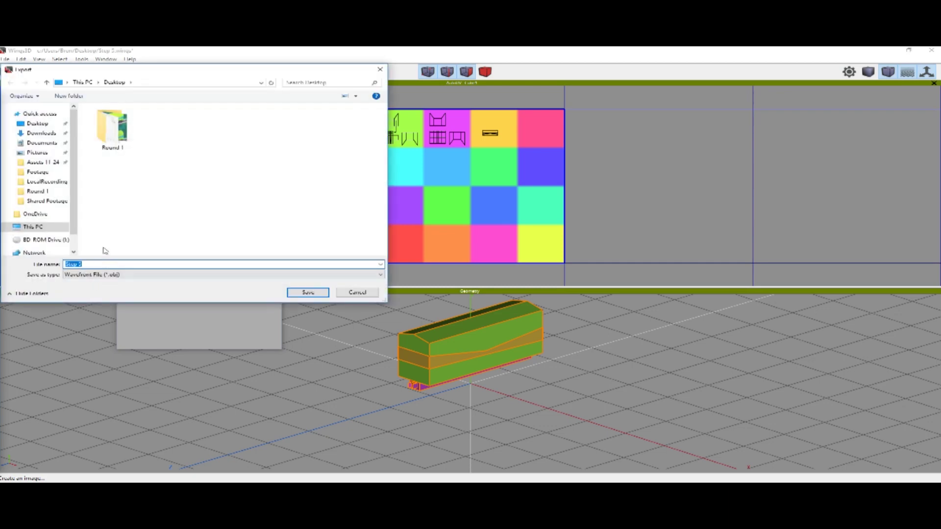
key("End")
key("ctrl+a")
type("M")
left_click(308, 292)
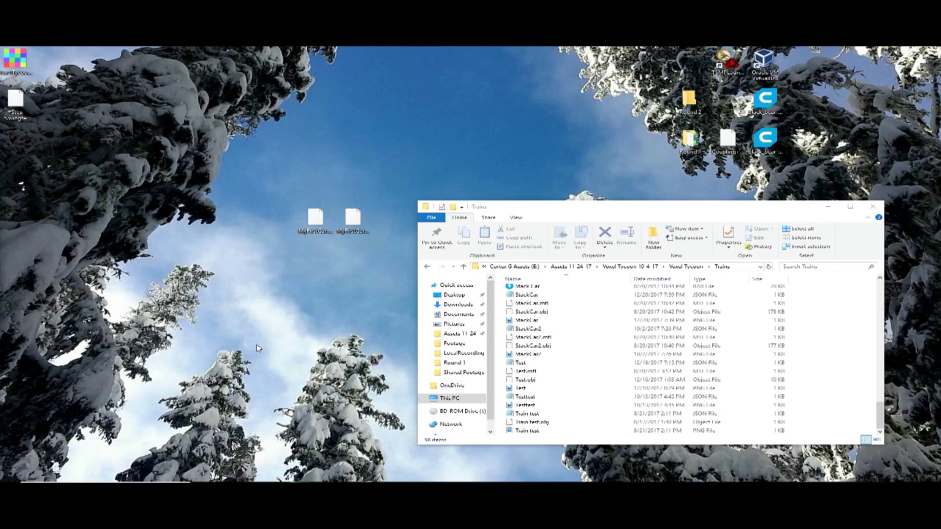
- Delete the unneeded MyFirstCar.mtl file from the Desktop
left_click(353, 221)
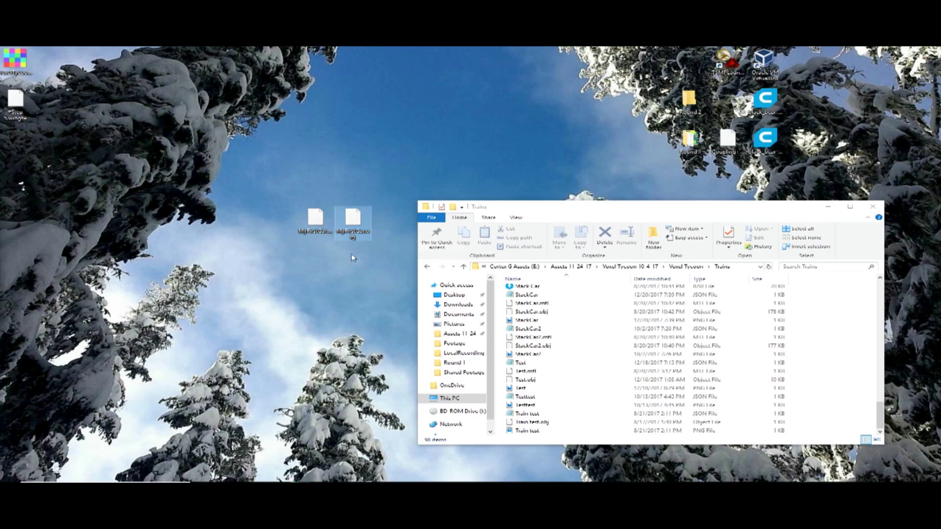
key("Left")
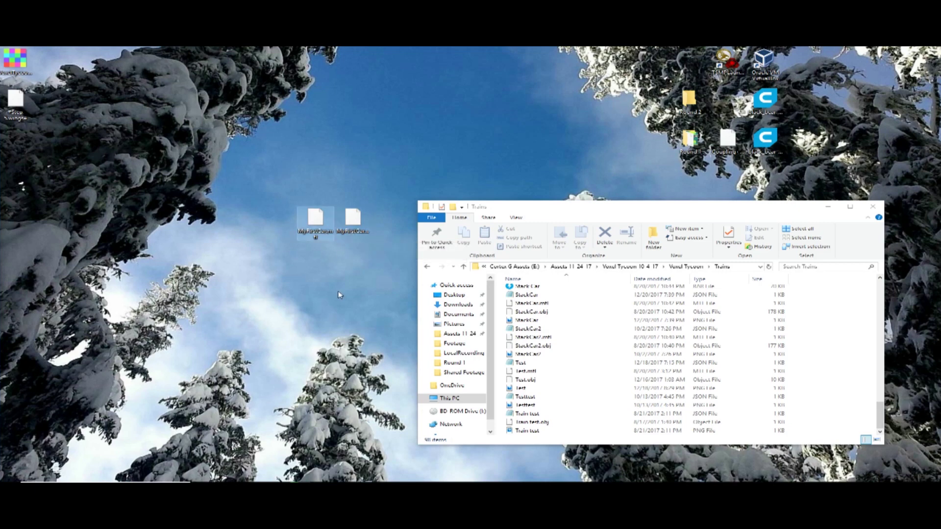
key("Delete")
key("Return")
- Move MyFirstCar.obj into the Trains folder, then launch VoxelTycoonSDK from the Voxel Tycoon folder
left_click(368, 215)
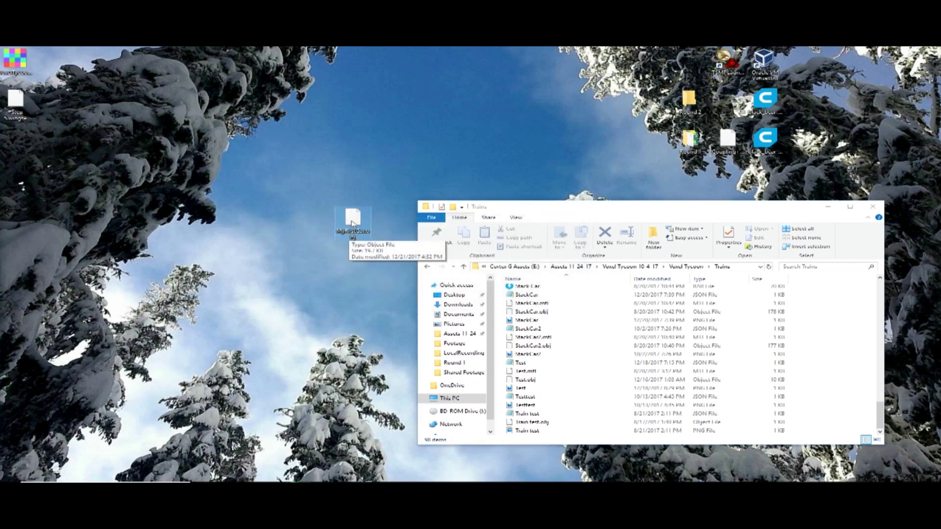
left_click_drag(352, 223, 606, 341)
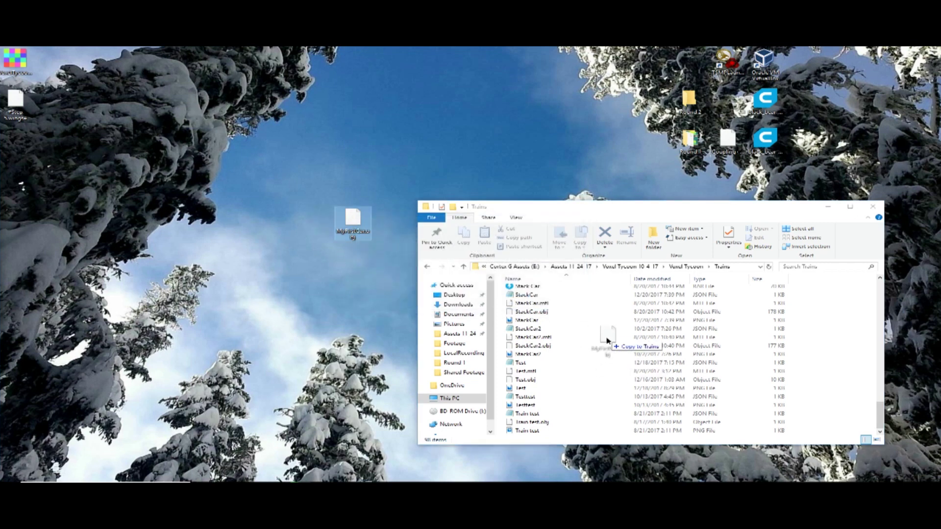
right_click_drag(607, 341, 607, 340)
left_click(648, 371)
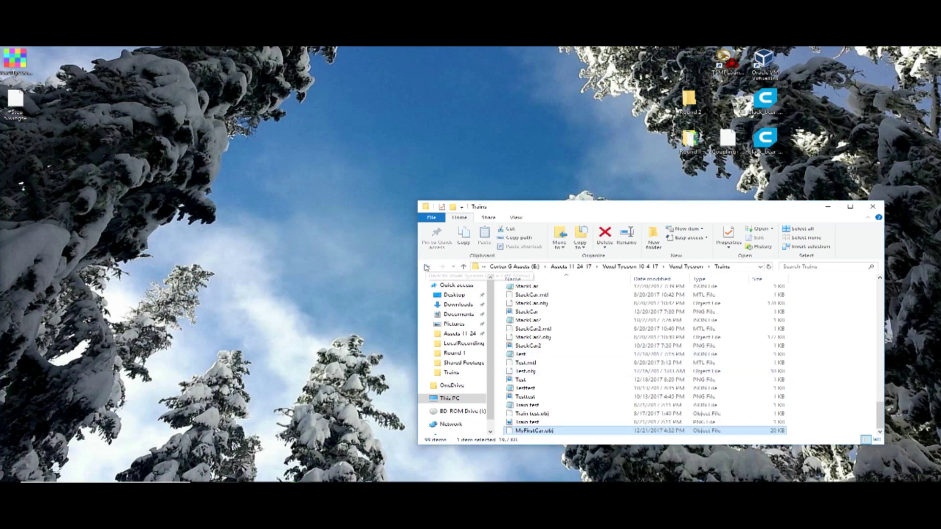
left_click(427, 267)
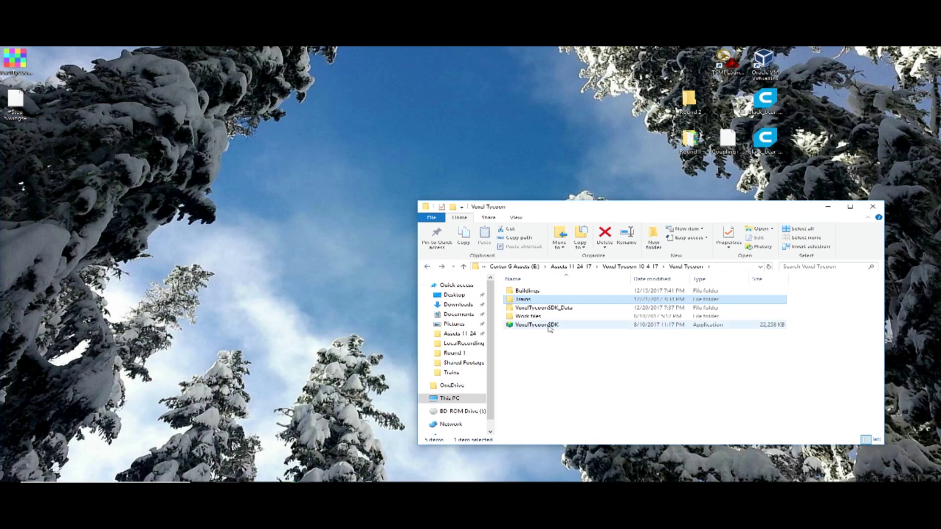
double_click(549, 325)
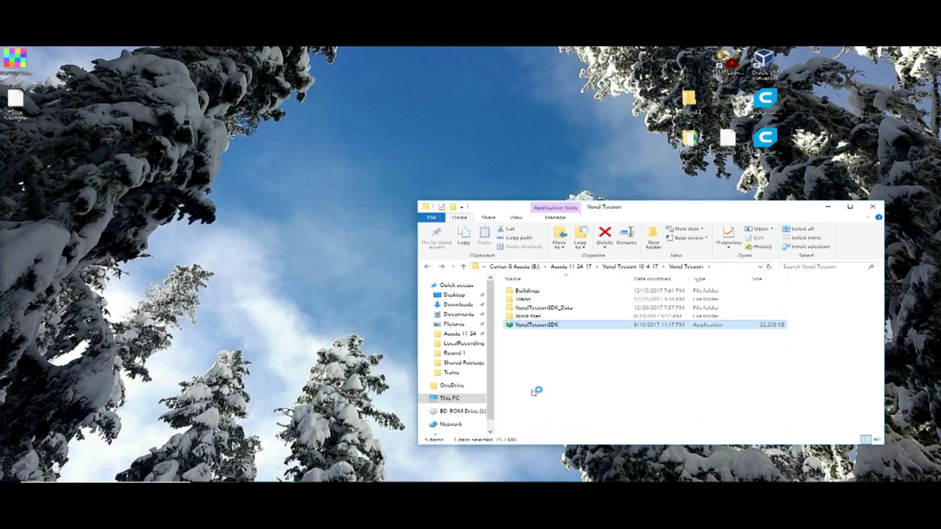
- Dismiss the SDK error message and orbit the camera around the train on the track
left_click(502, 296)
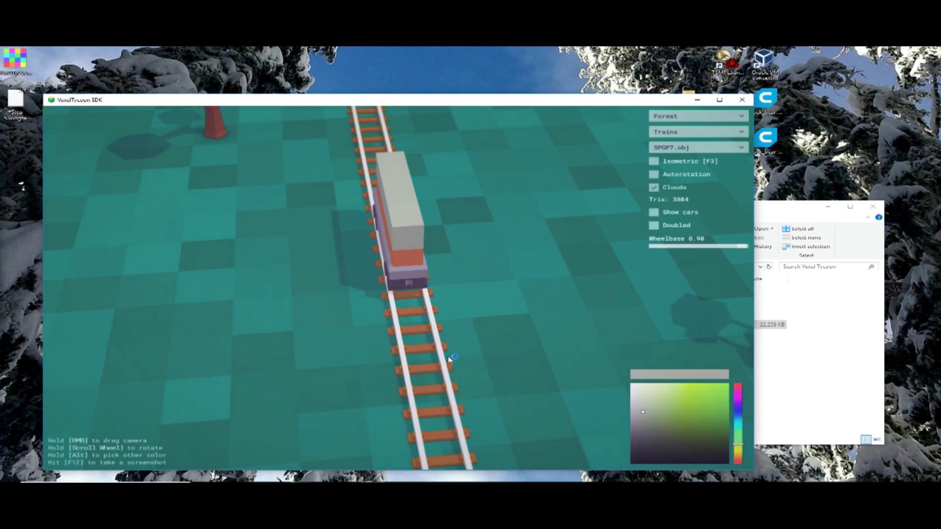
middle_click_drag(447, 356, 517, 316)
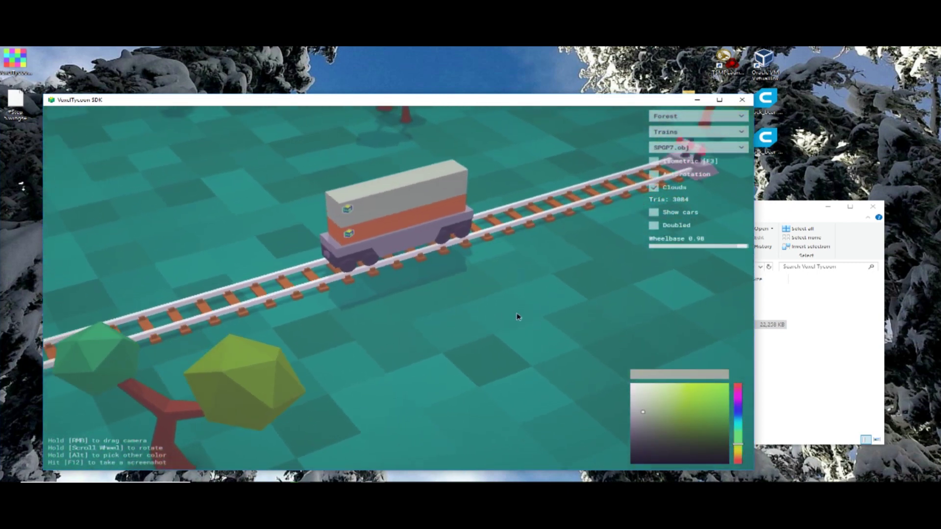
scroll(517, 316, "up", 6)
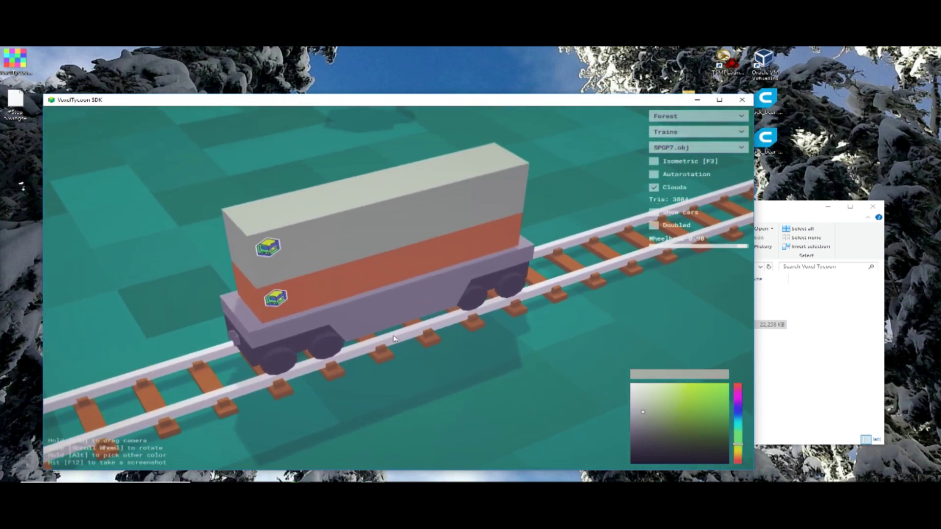
middle_click_drag(394, 338, 324, 263)
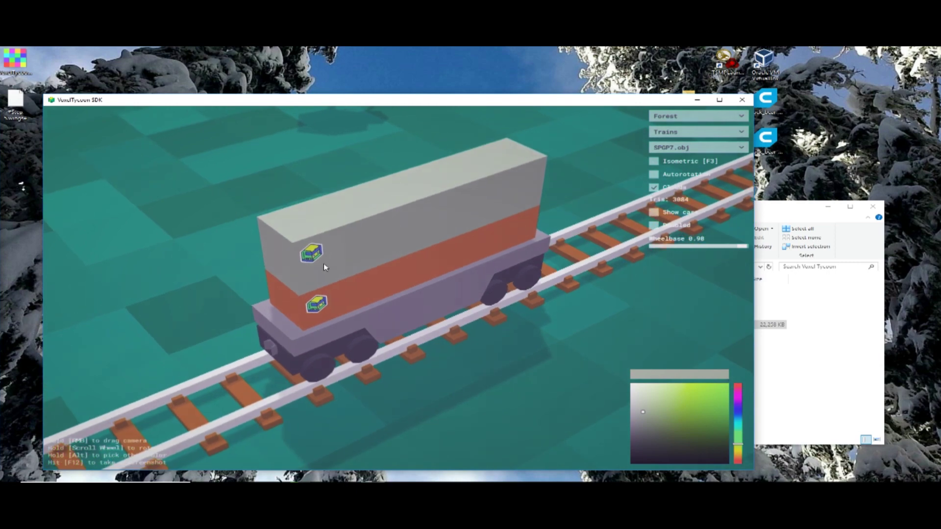
scroll(434, 310, "down", 10)
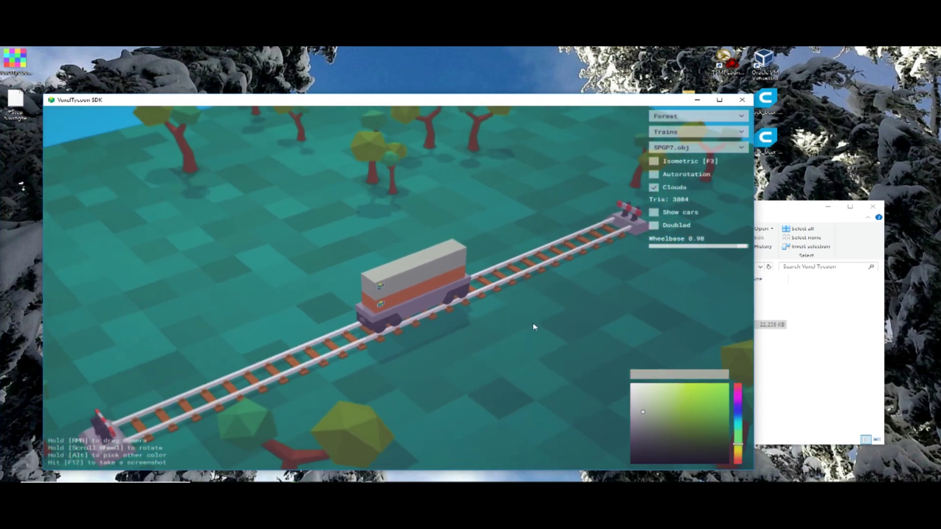
scroll(465, 349, "up", 10)
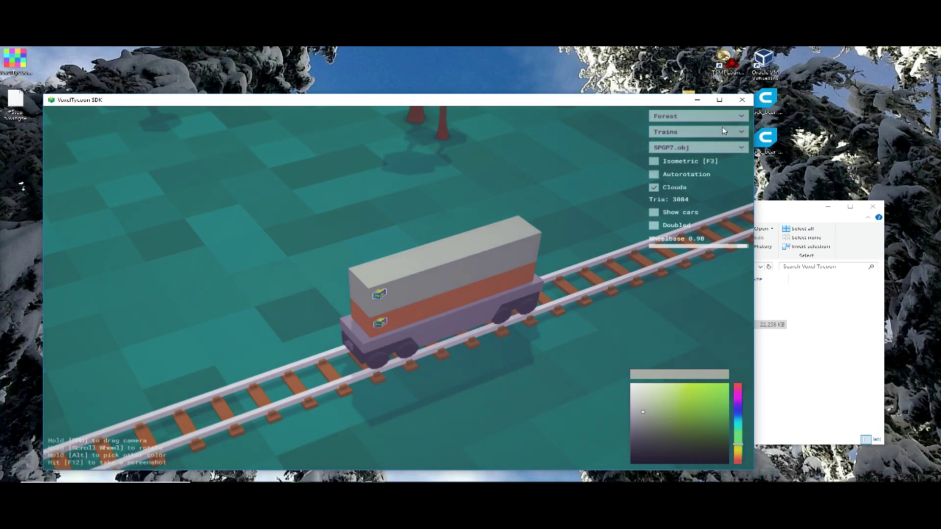
- Set the category to Trains and load the MyFirstCar.obj model
left_click(724, 132)
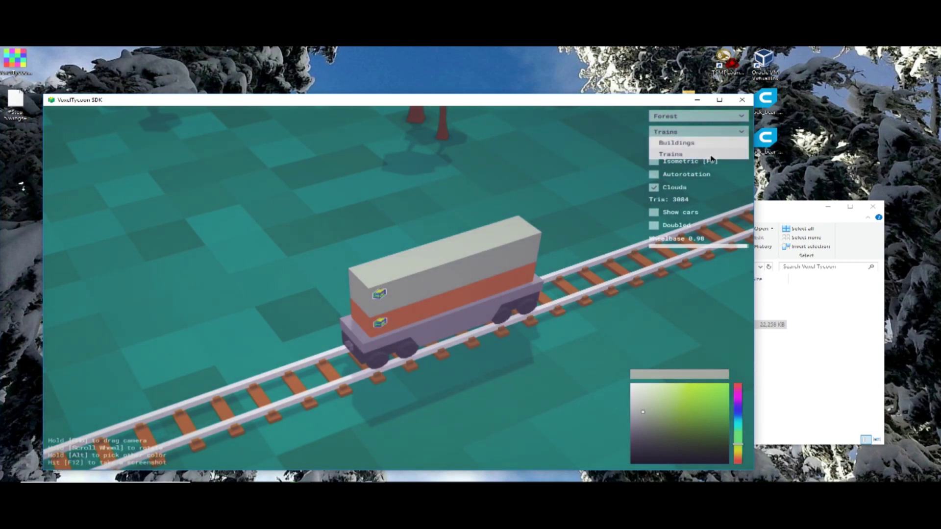
left_click(712, 155)
left_click(723, 151)
scroll(712, 179, "down", 3)
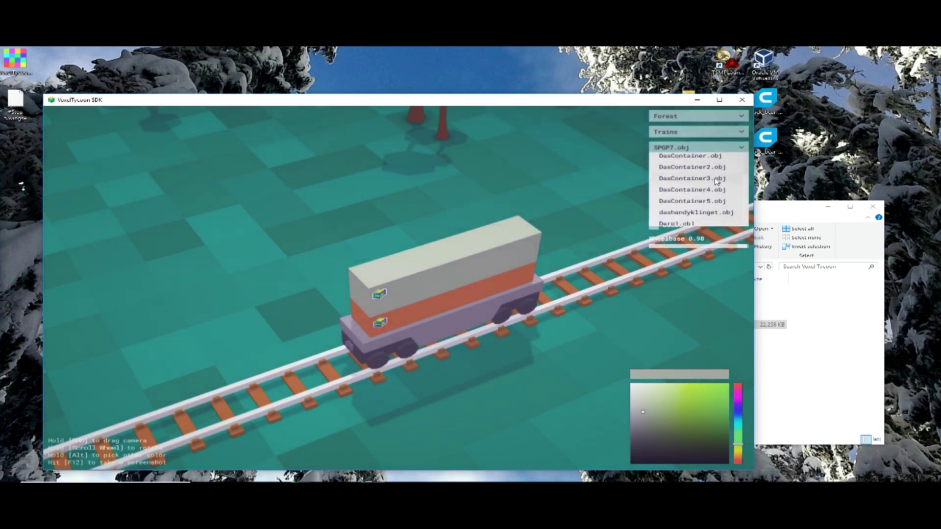
scroll(711, 182, "down", 5)
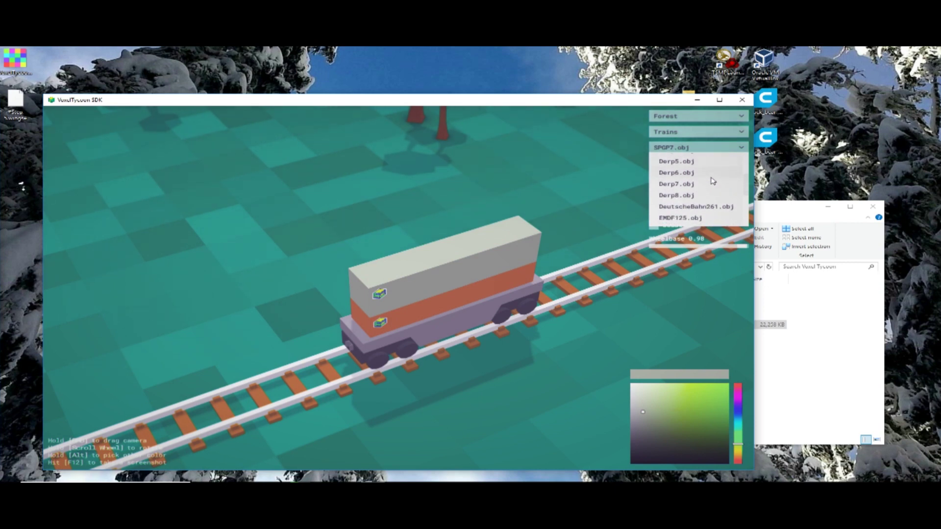
scroll(712, 182, "down", 2)
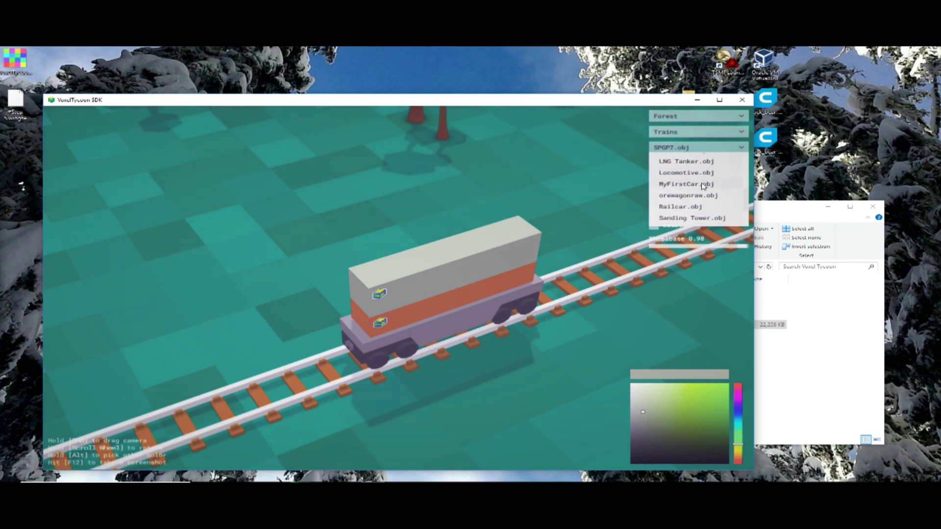
left_click(693, 187)
middle_click_drag(590, 334, 557, 318)
- Recolour the car's magenta front block to a dull purple-grey
scroll(551, 313, "up", 3)
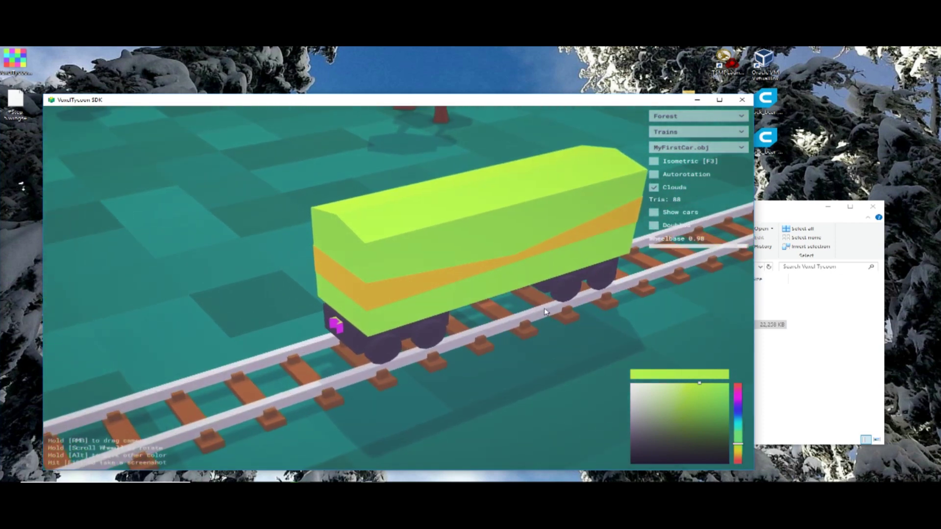
scroll(585, 304, "up", 4)
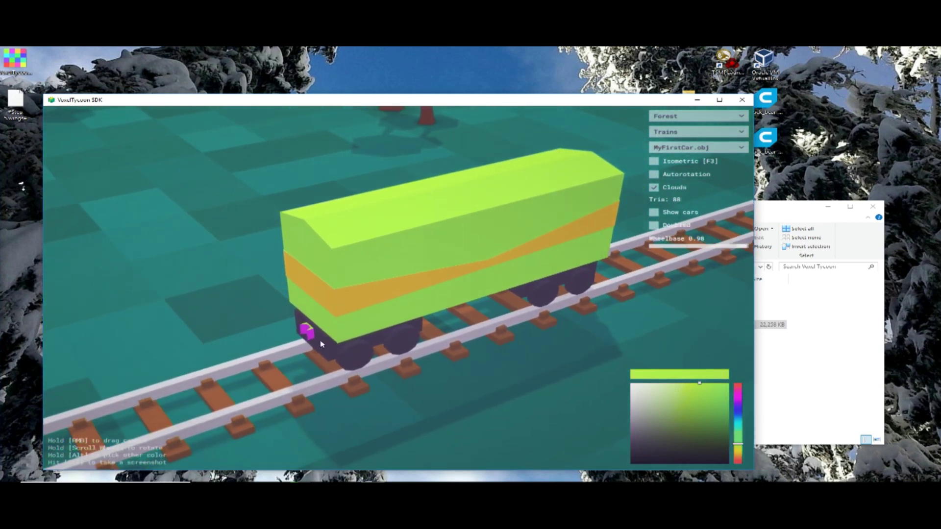
left_click(309, 337, "alt")
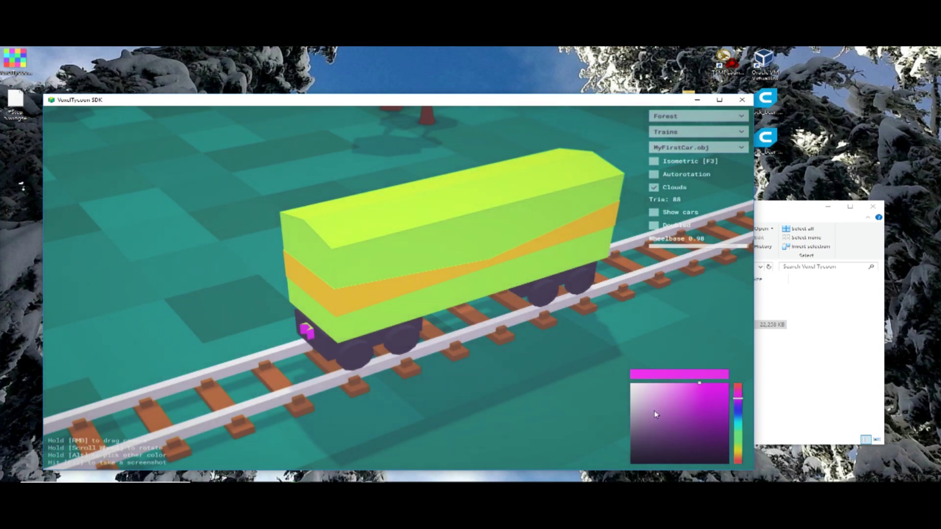
left_click(640, 431)
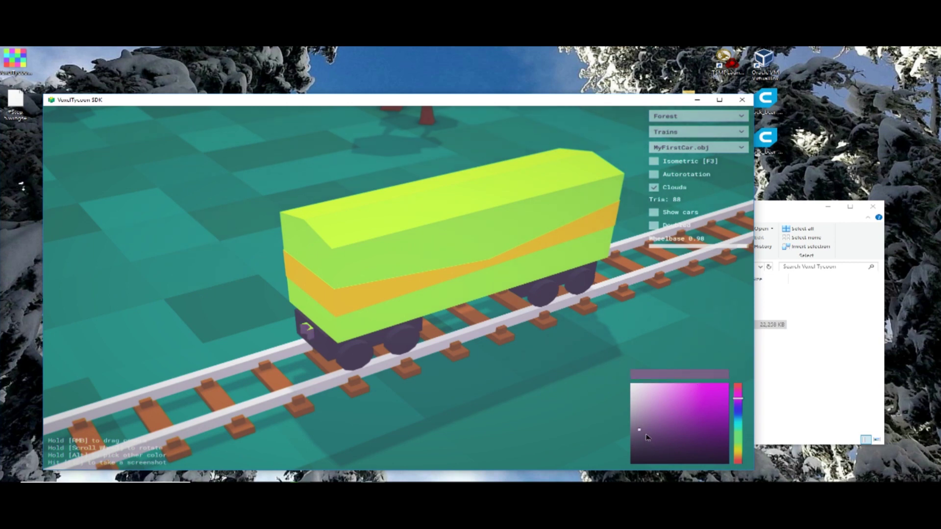
mouse_move(647, 437)
left_mouse_down()
mouse_move(642, 429)
mouse_move(643, 436)
left_mouse_up()
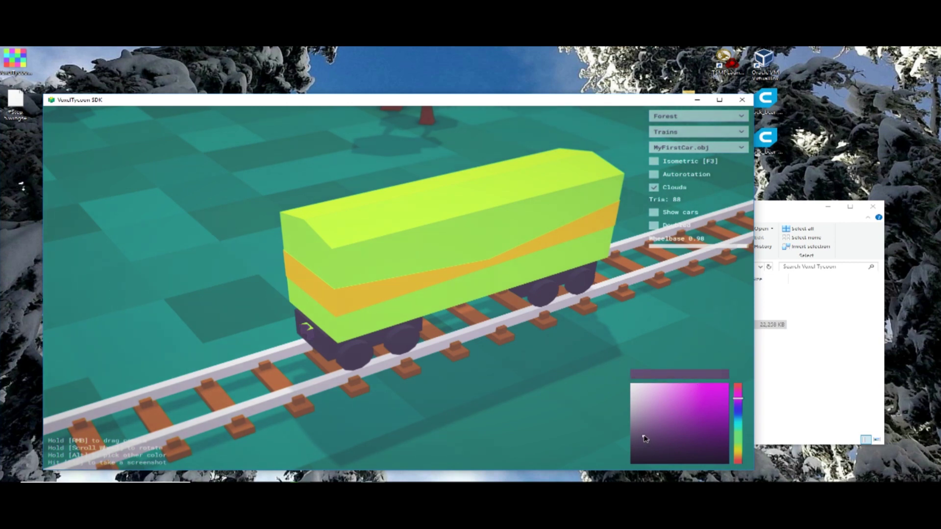
- Change the car body from lime green to grey
left_click(466, 299, "alt")
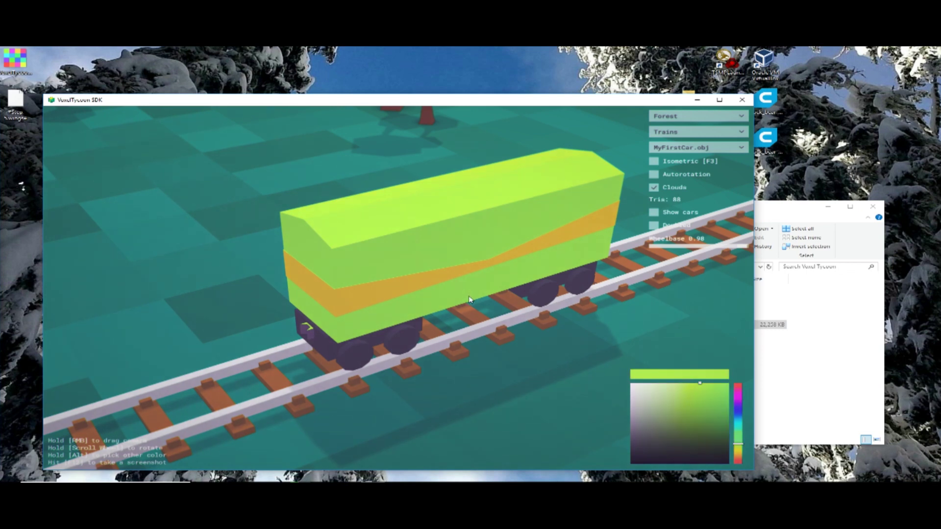
left_click_drag(646, 429, 647, 442)
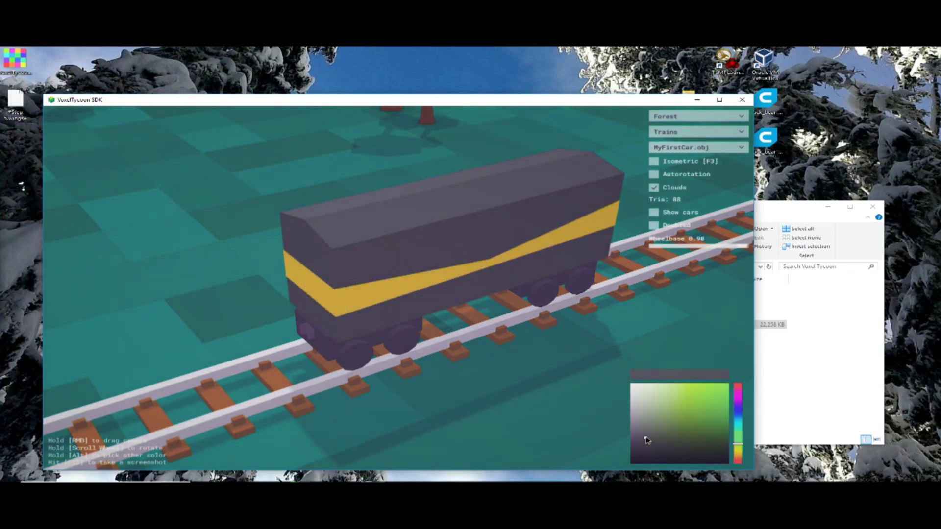
left_click_drag(646, 440, 647, 427)
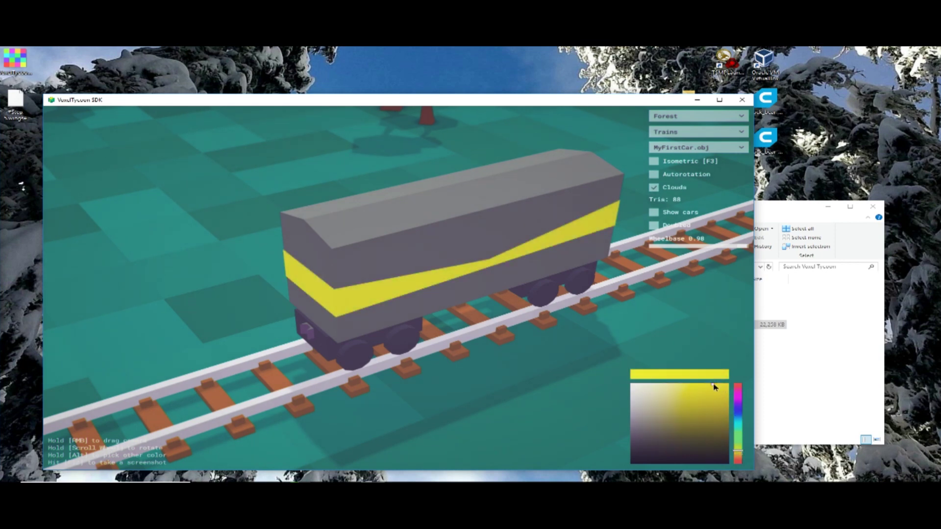
- Turn the stripe from yellow to orange and orbit to view the recoloured car
left_click(739, 459)
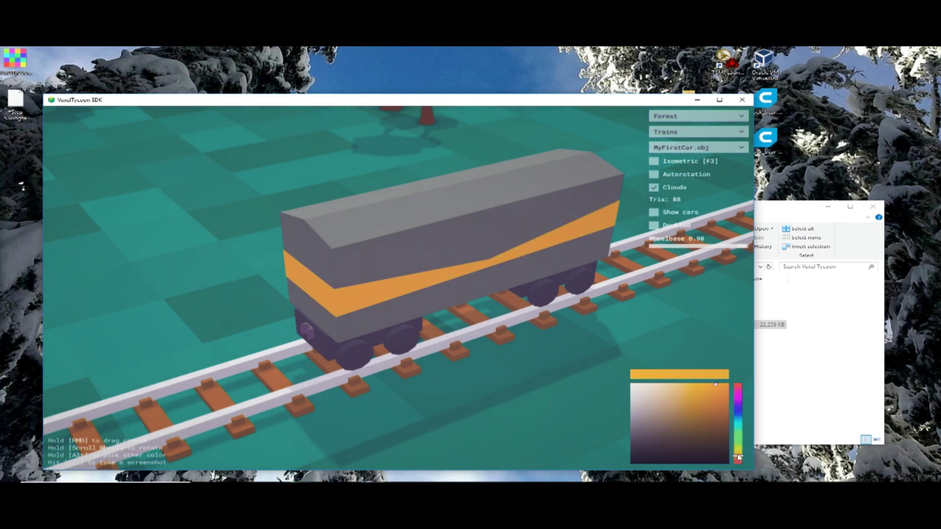
scroll(557, 365, "down", 5)
scroll(563, 350, "up", 4)
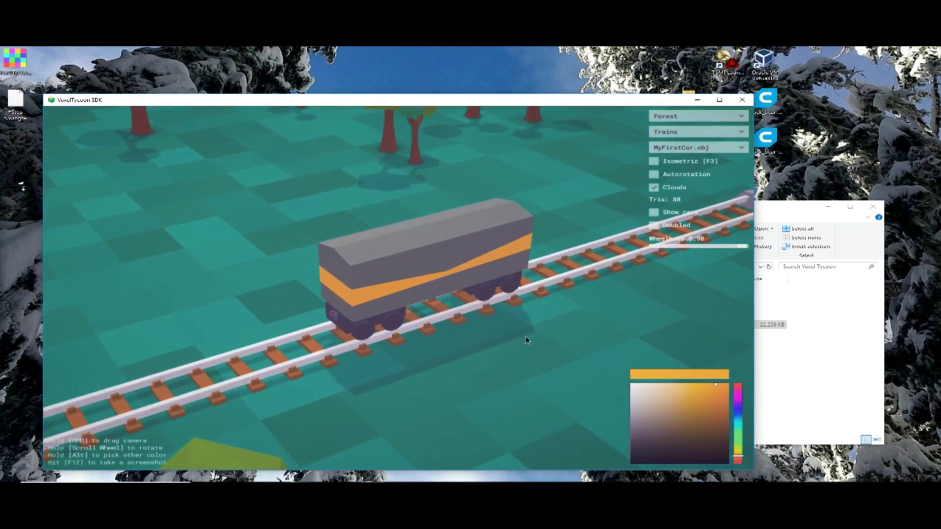
middle_click_drag(561, 361, 583, 312)
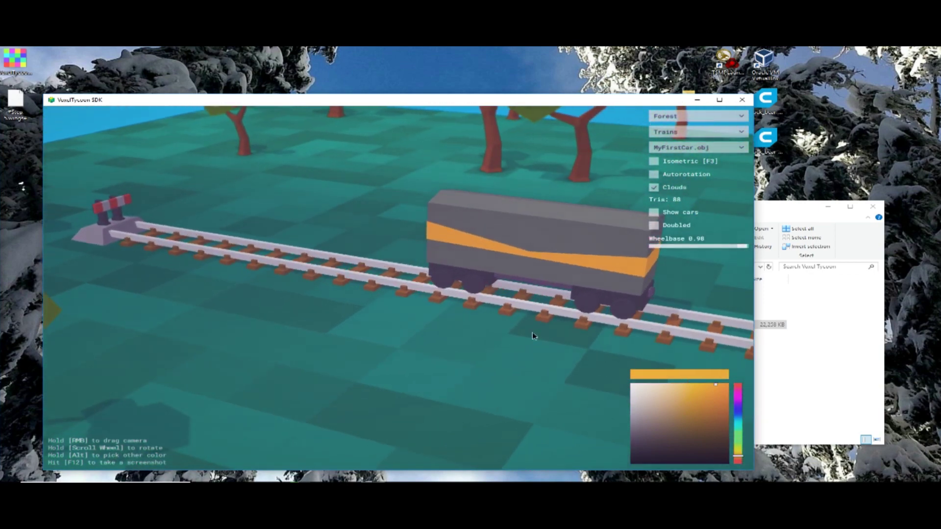
middle_click_drag(533, 335, 343, 343)
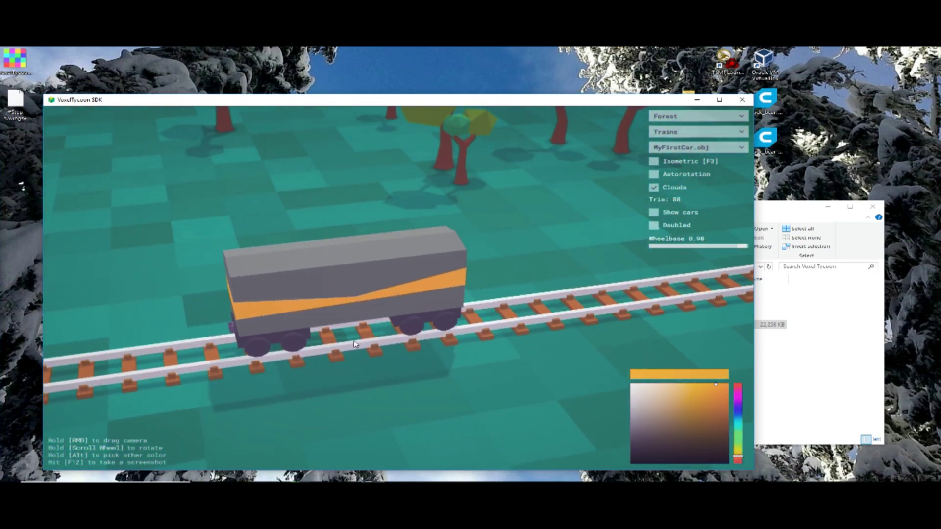